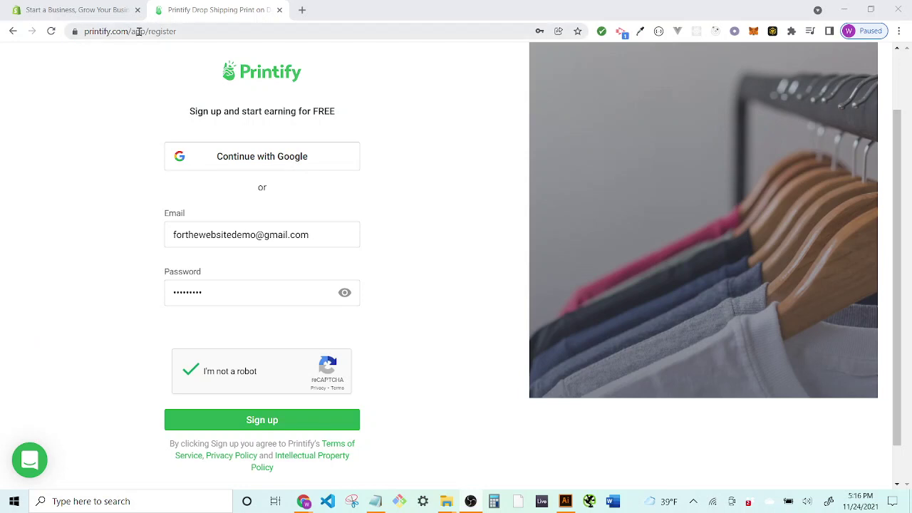
# Create the Printify account, save the password, and answer selling online with no bulk orders.
pyautogui.click(264, 423)
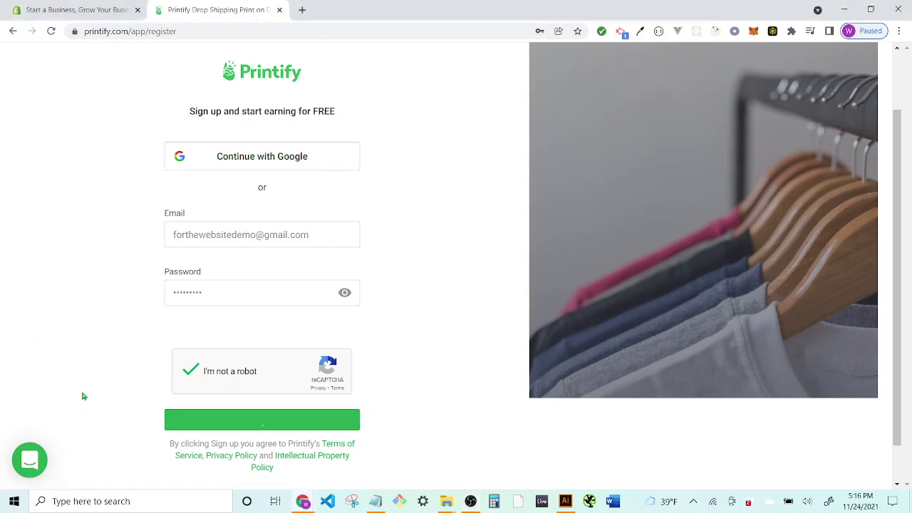
pyautogui.click(514, 202)
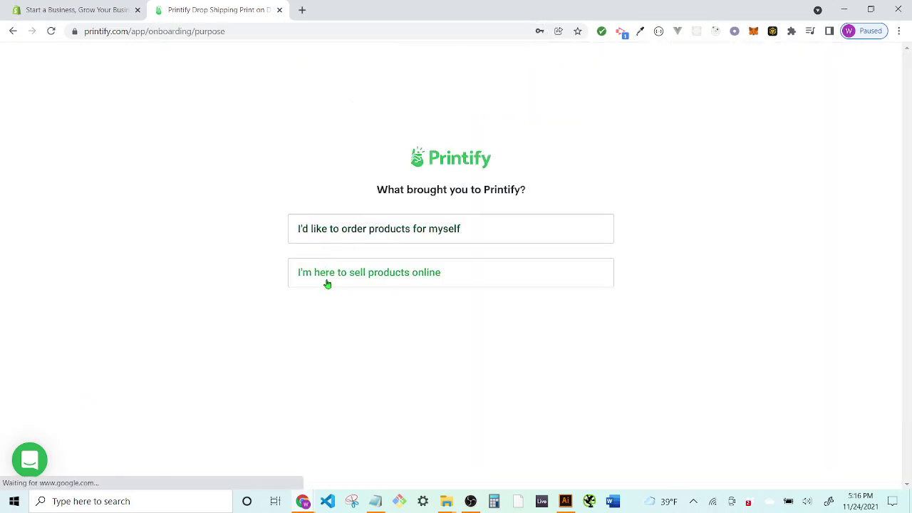
pyautogui.click(334, 278)
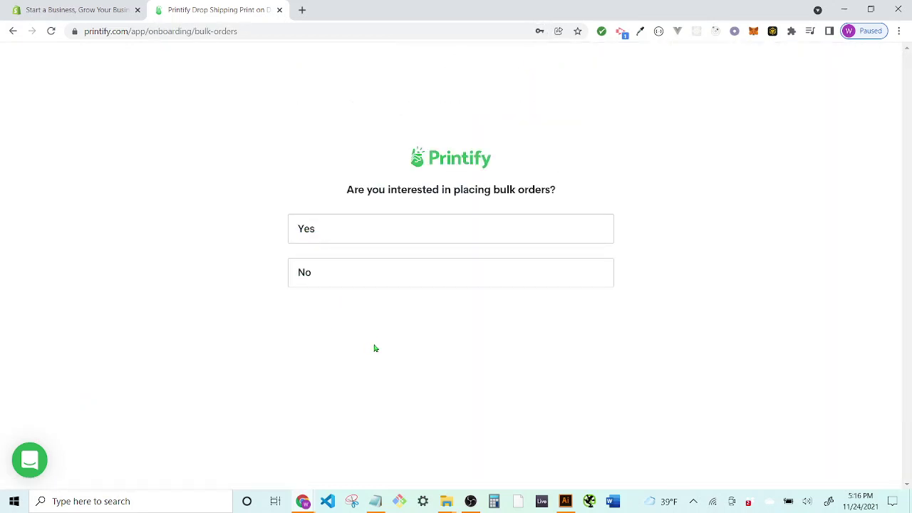
pyautogui.click(342, 285)
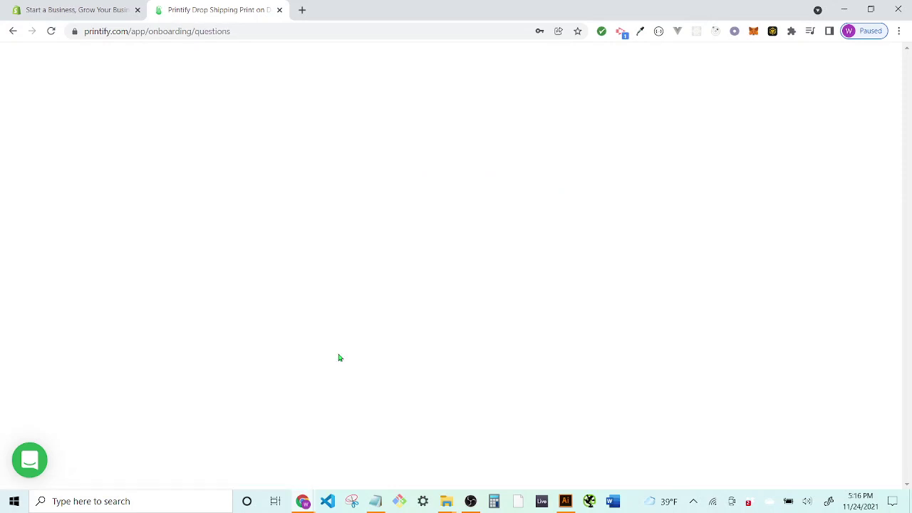
# Choose 'Artist or designer' and 'I am just playing around', then finish onboarding.
pyautogui.click(324, 259)
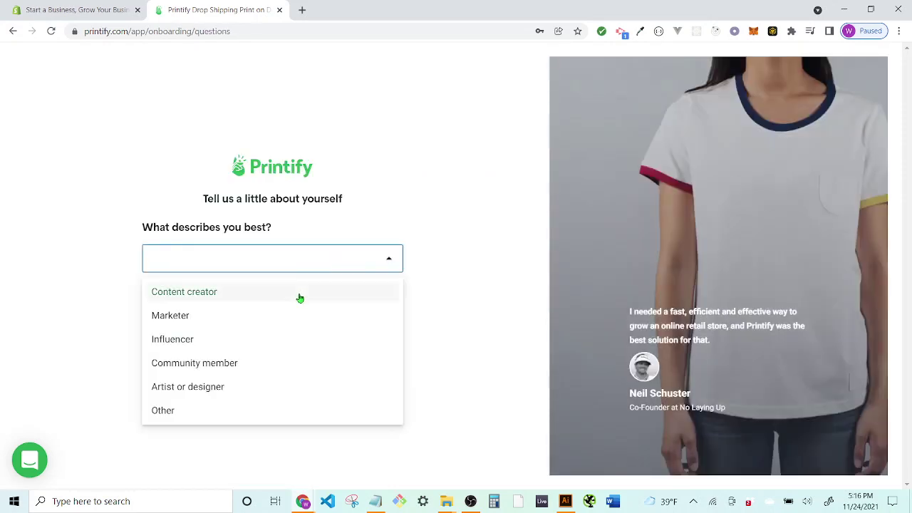
pyautogui.click(256, 388)
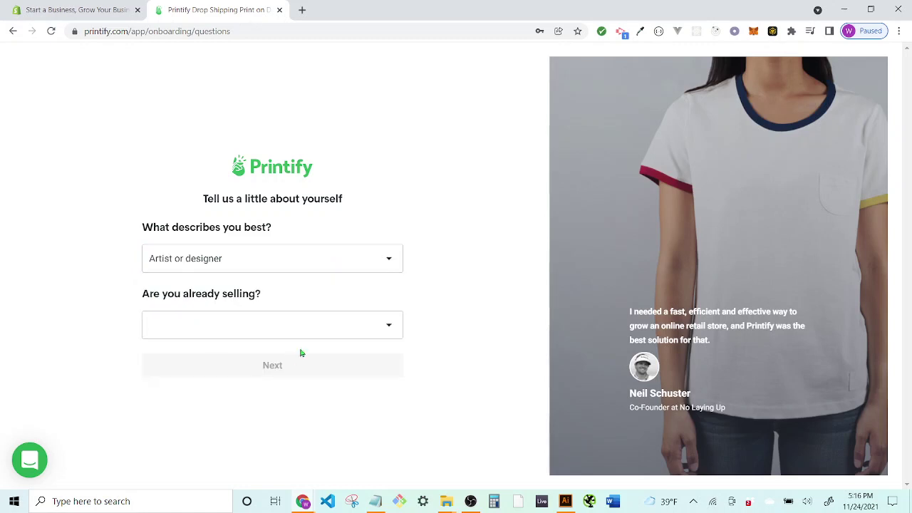
pyautogui.click(315, 327)
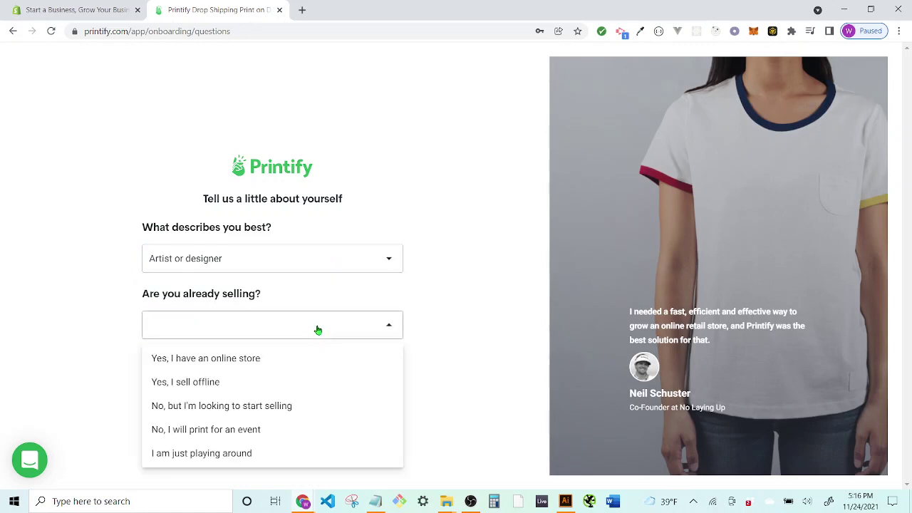
pyautogui.click(237, 454)
pyautogui.click(243, 367)
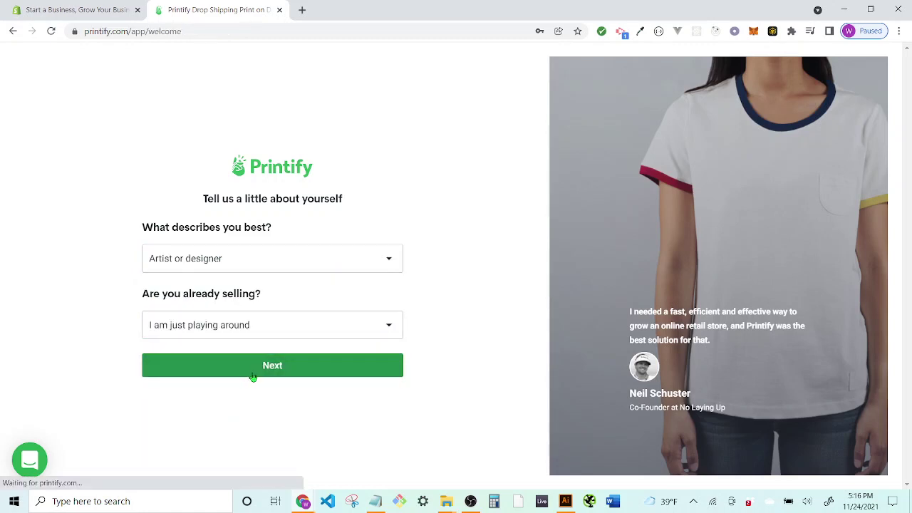
# Start designing a first product from the Printify welcome dashboard.
pyautogui.scroll(-3, 288, 292)
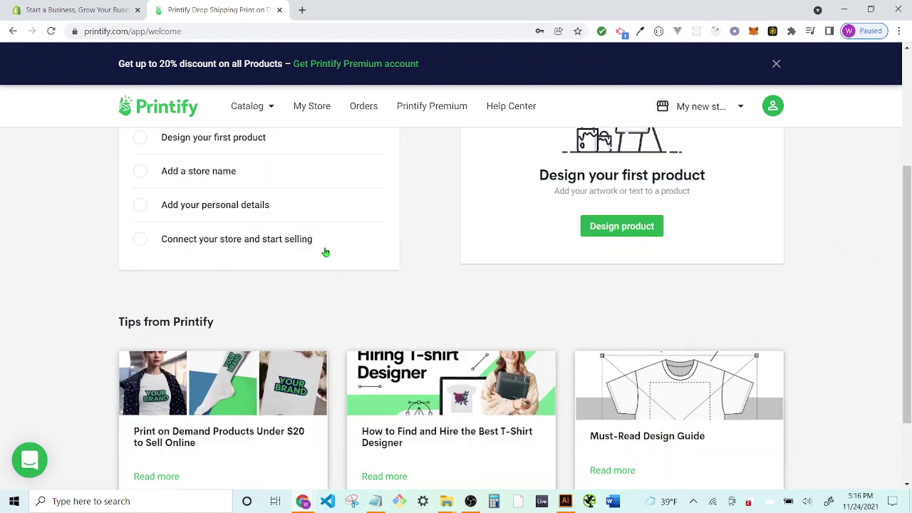
pyautogui.scroll(2, 291, 215)
pyautogui.scroll(2, 219, 357)
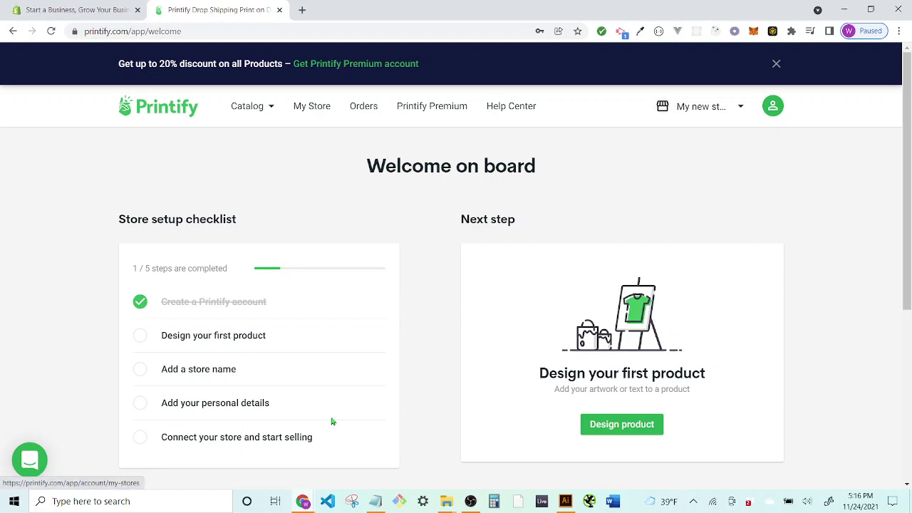
pyautogui.scroll(-2, 317, 427)
pyautogui.scroll(2, 316, 358)
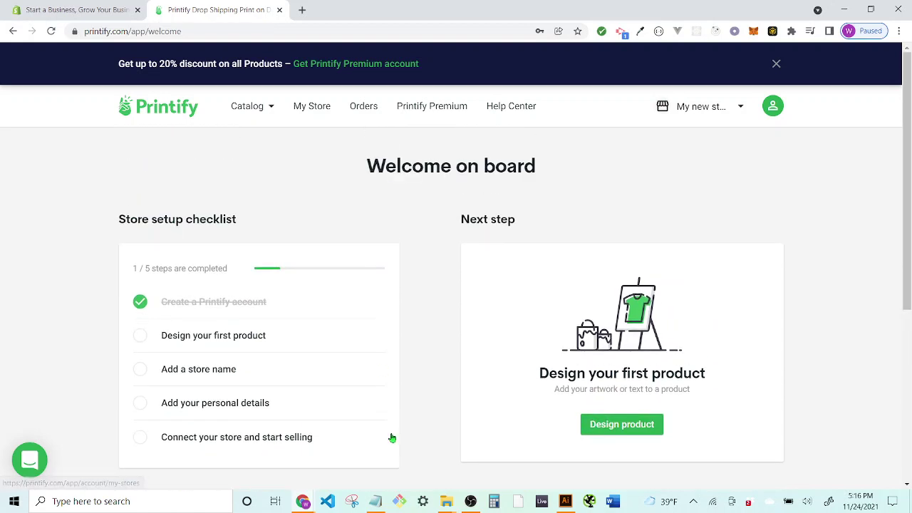
pyautogui.click(621, 424)
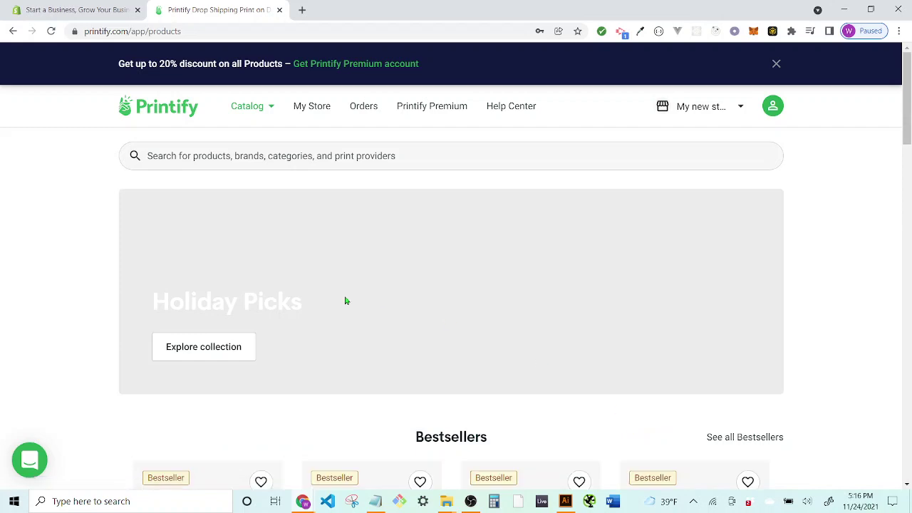
# Go to the Men's Clothing > Hoodies category in the catalog.
pyautogui.scroll(-9, 383, 302)
pyautogui.scroll(-2, 543, 305)
pyautogui.click(240, 195)
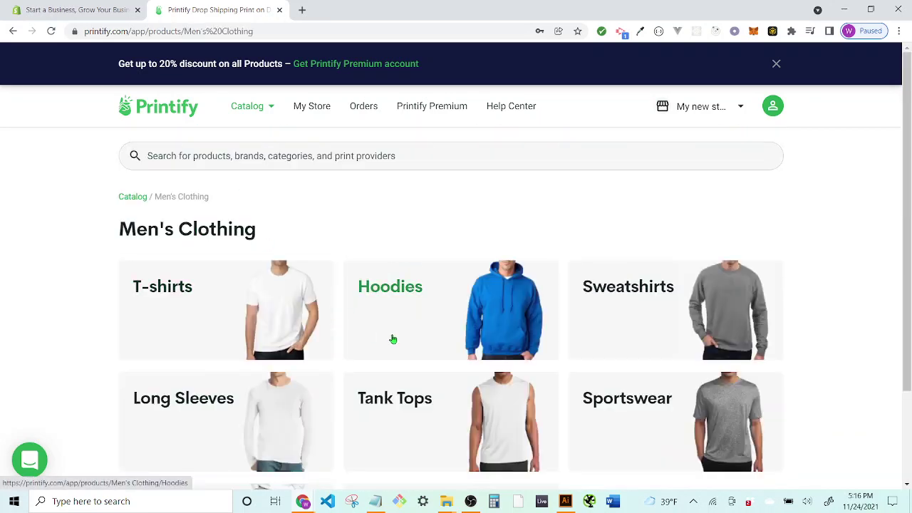
pyautogui.scroll(-1, 410, 313)
pyautogui.click(483, 210)
# Browse the hoodie list and open the Unisex Premium Pullover Hoodie.
pyautogui.scroll(-5, 736, 271)
pyautogui.scroll(-1, 775, 316)
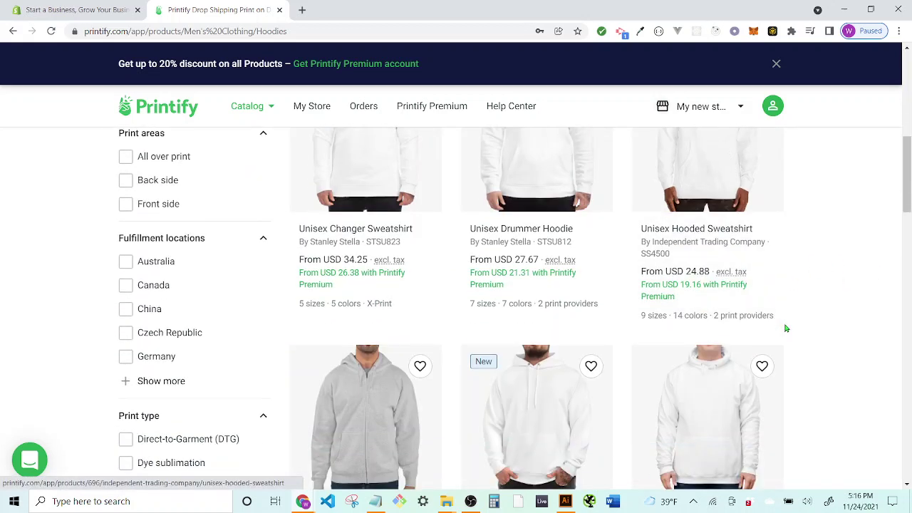
pyautogui.scroll(-2, 785, 328)
pyautogui.scroll(-2, 785, 327)
pyautogui.scroll(2, 568, 354)
pyautogui.scroll(-2, 640, 339)
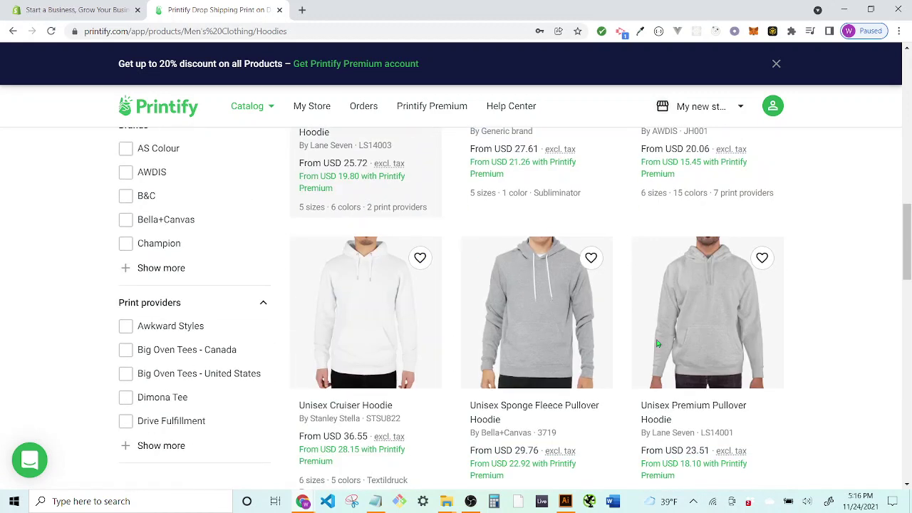
pyautogui.click(696, 331)
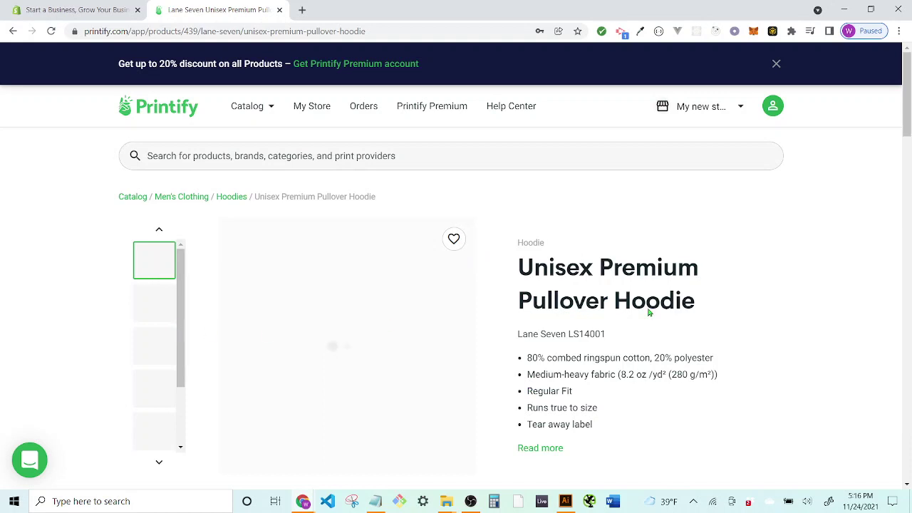
# Pick Awkward Styles from the print providers and start designing the Premium Pullover Hoodie.
pyautogui.scroll(-1, 749, 320)
pyautogui.scroll(-2, 641, 420)
pyautogui.scroll(-1, 576, 363)
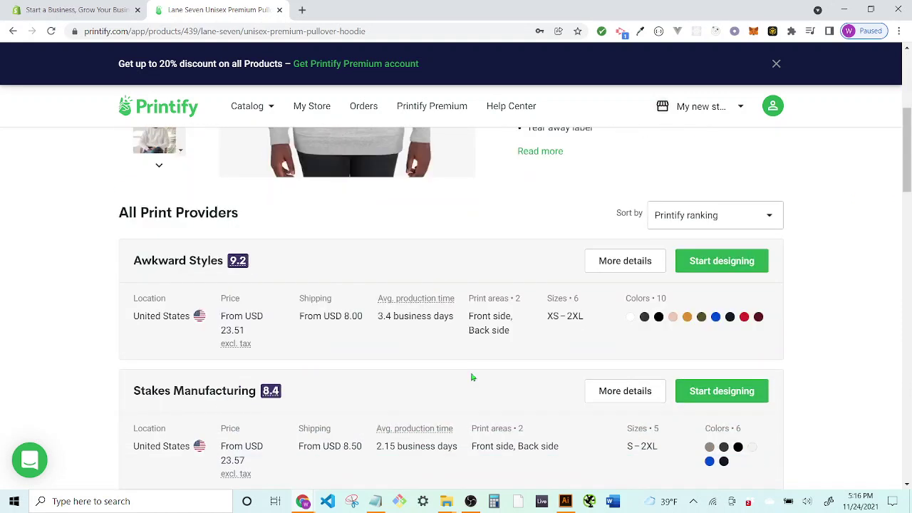
pyautogui.scroll(-2, 149, 306)
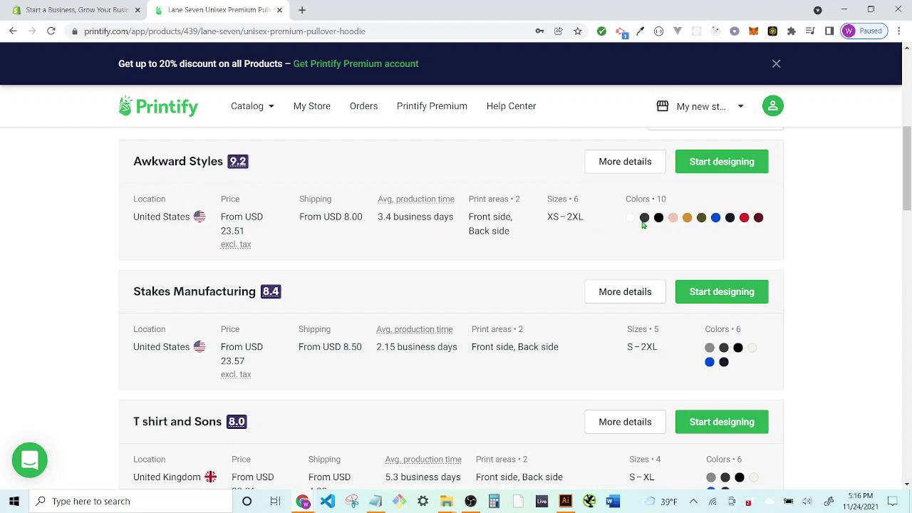
pyautogui.scroll(-3, 306, 275)
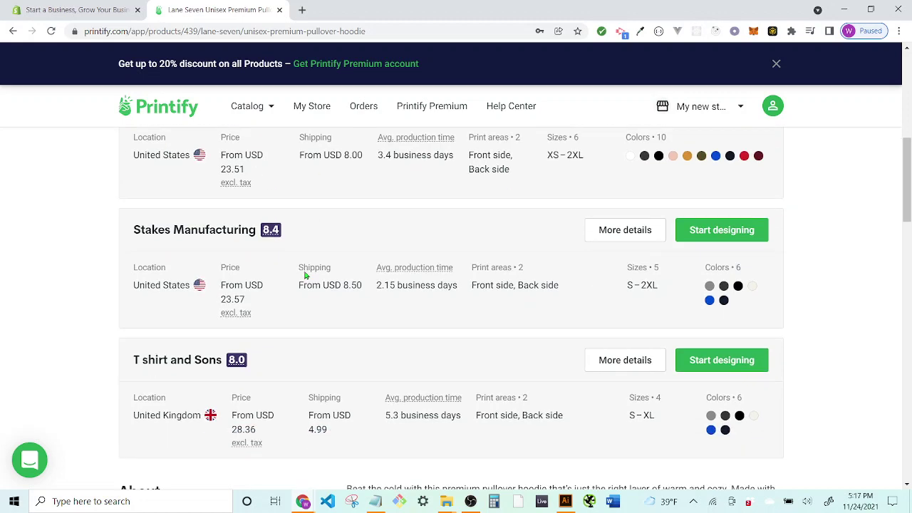
pyautogui.scroll(5, 258, 283)
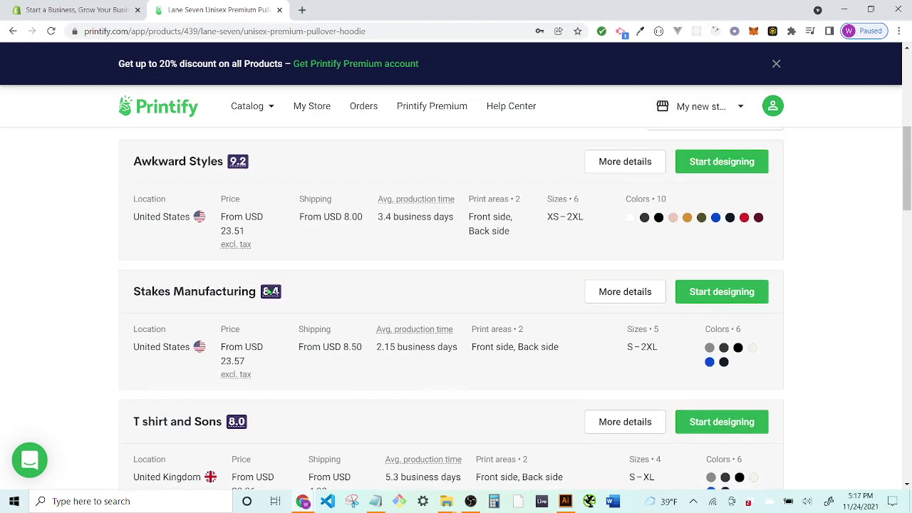
pyautogui.scroll(-2, 193, 354)
pyautogui.click(720, 163)
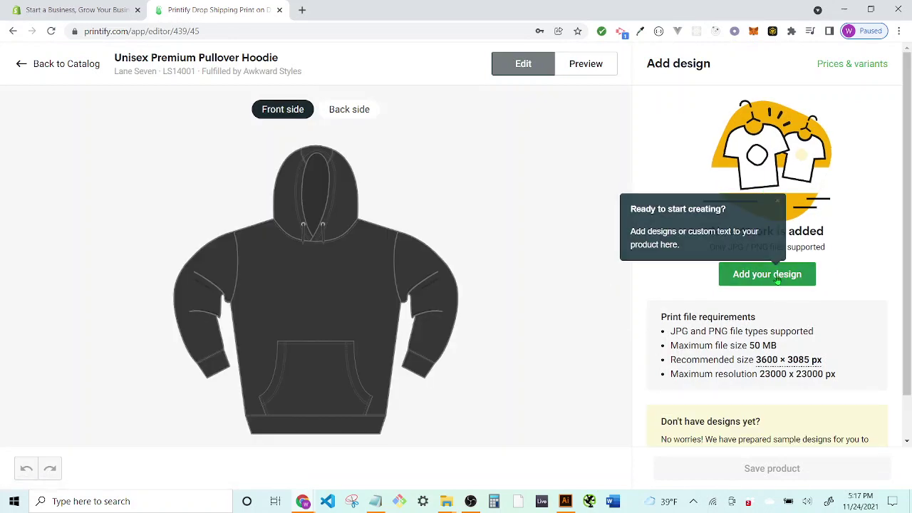
# Upload ApeShirt.png from the Downloads folder onto the hoodie's front.
pyautogui.click(769, 275)
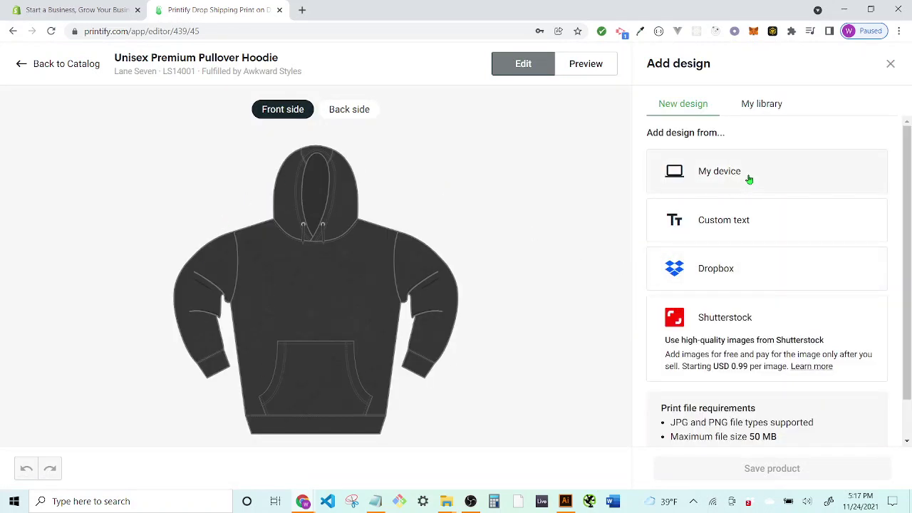
pyautogui.click(748, 179)
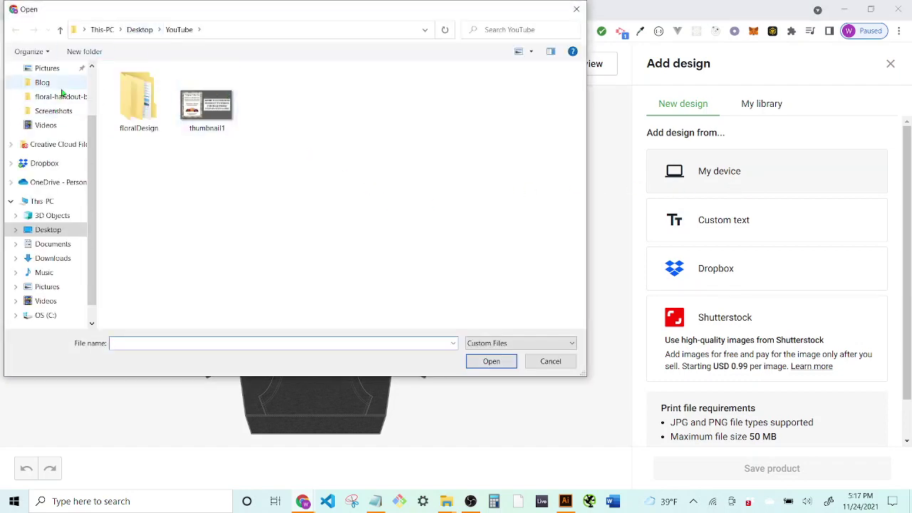
pyautogui.scroll(2, 57, 142)
pyautogui.click(52, 106)
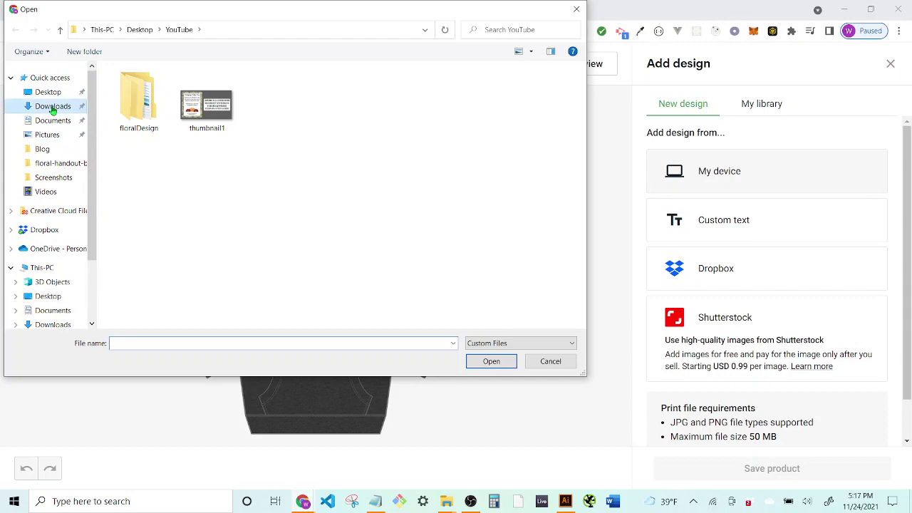
pyautogui.doubleClick(171, 101)
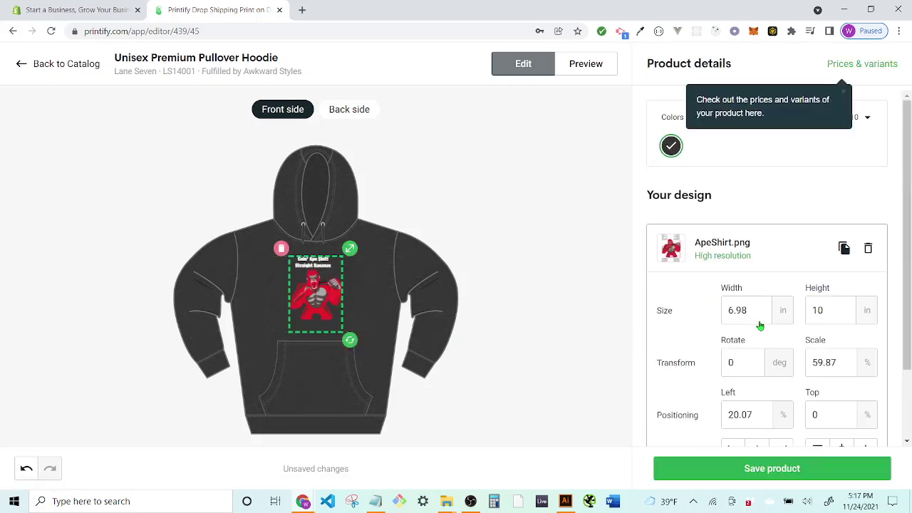
# Move the gorilla design slightly lower and enlarge it to about 63.57% scale.
pyautogui.scroll(-2, 707, 292)
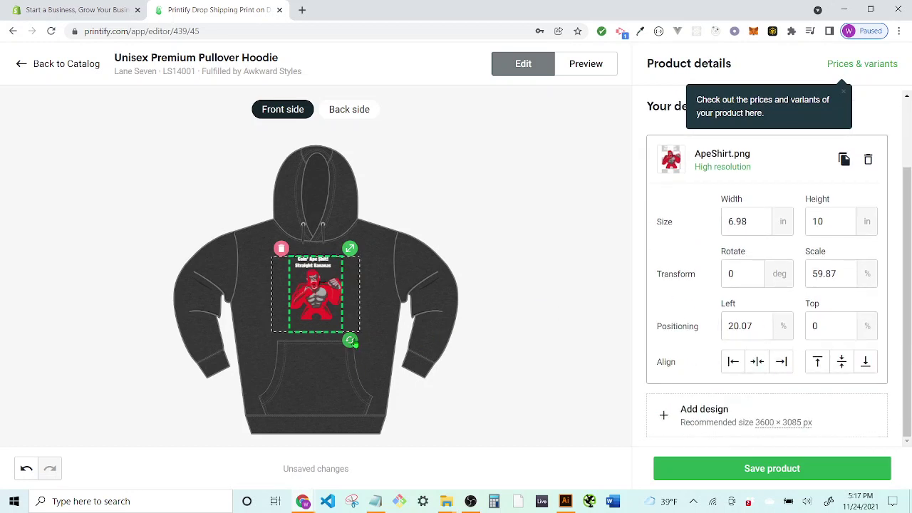
pyautogui.moveTo(327, 292); pyautogui.dragTo(328, 300)
pyautogui.moveTo(349, 255)
pyautogui.mouseDown()
pyautogui.moveTo(356, 246)
pyautogui.moveTo(344, 264)
pyautogui.mouseUp()
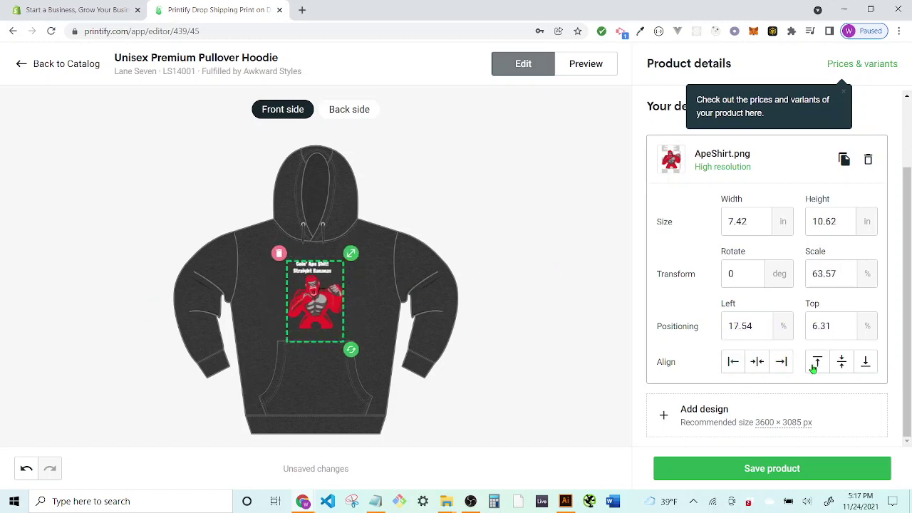
# Top-align the design in the print area, then reload the frozen editor.
pyautogui.click(840, 369)
pyautogui.click(757, 368)
pyautogui.click(868, 368)
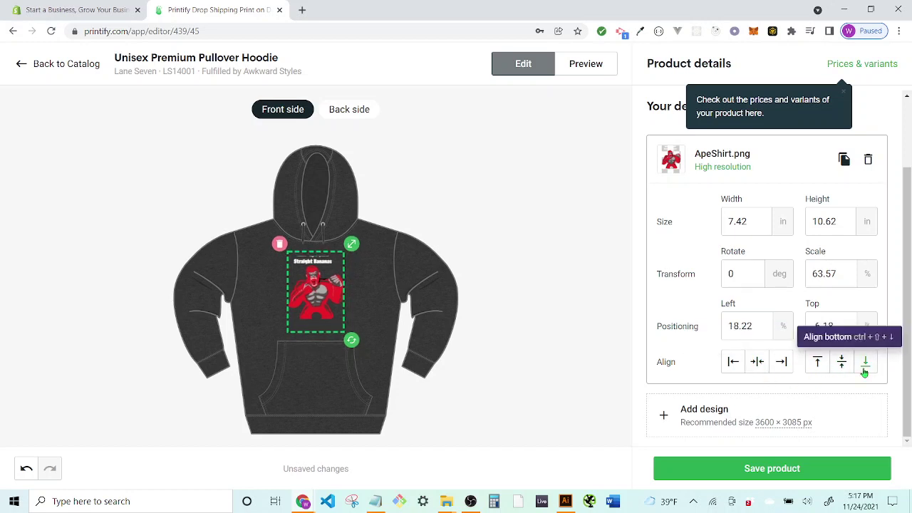
pyautogui.click(819, 364)
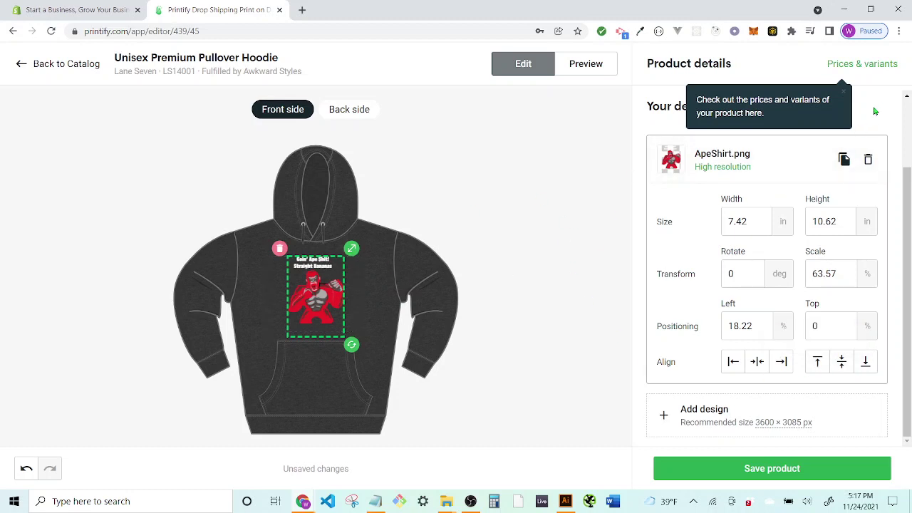
pyautogui.scroll(2, 778, 200)
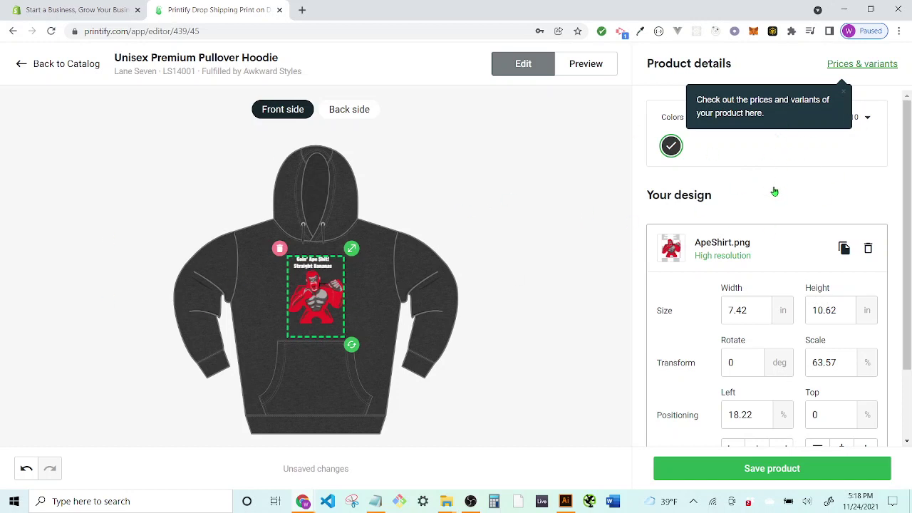
pyautogui.click(50, 35)
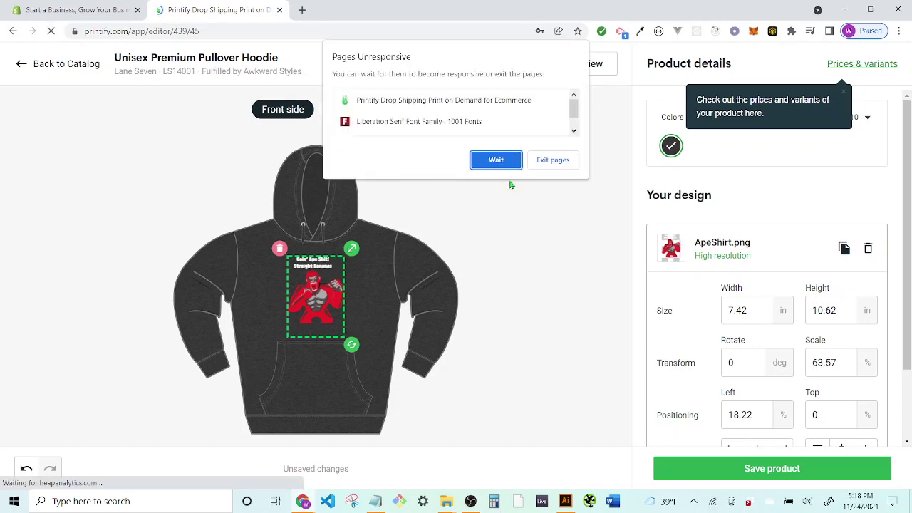
# Exit the unresponsive page and reload the editor on the Gildan Heavy Blend sweatshirt.
pyautogui.click(552, 160)
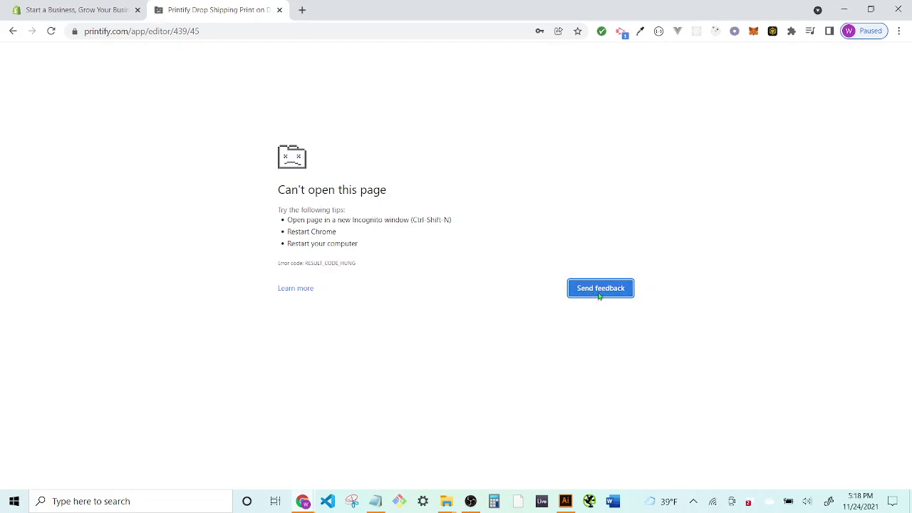
pyautogui.click(53, 31)
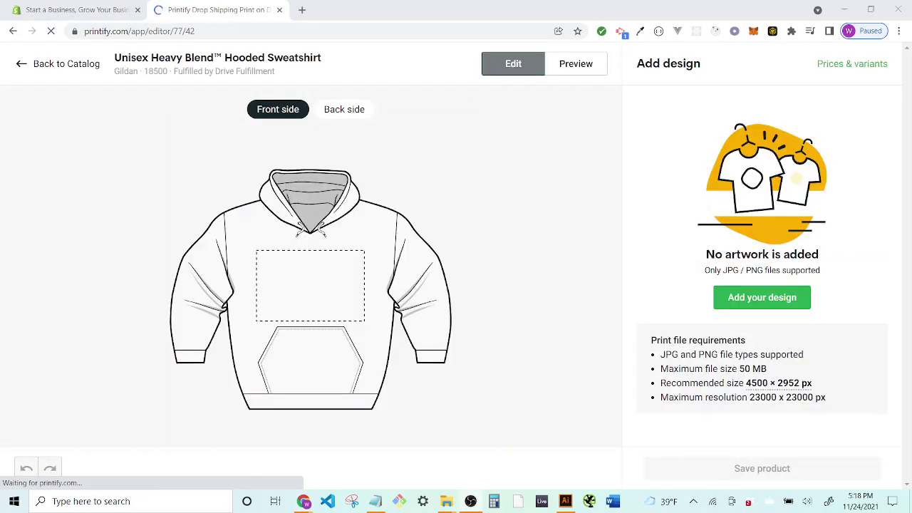
pyautogui.click(727, 299)
# Upload ApeShirt.png from Downloads onto the sweatshirt and dismiss the feedback survey.
pyautogui.click(693, 176)
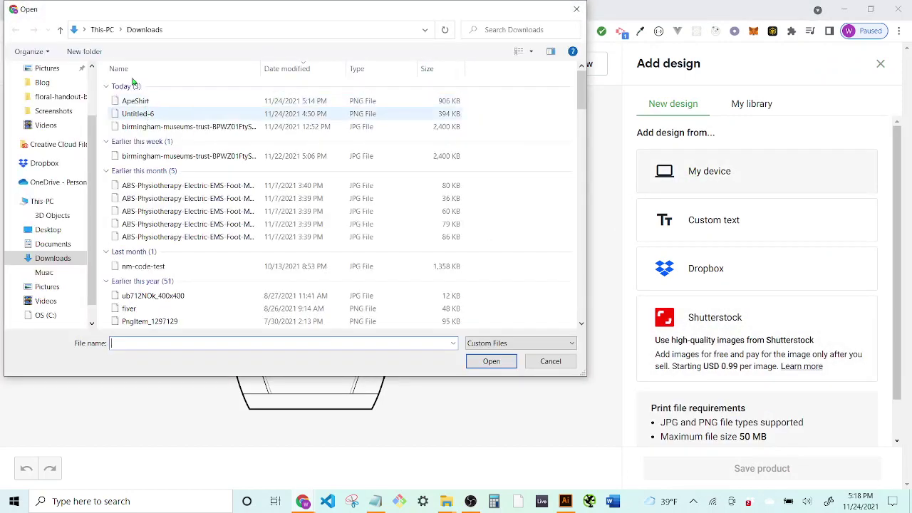
pyautogui.doubleClick(142, 101)
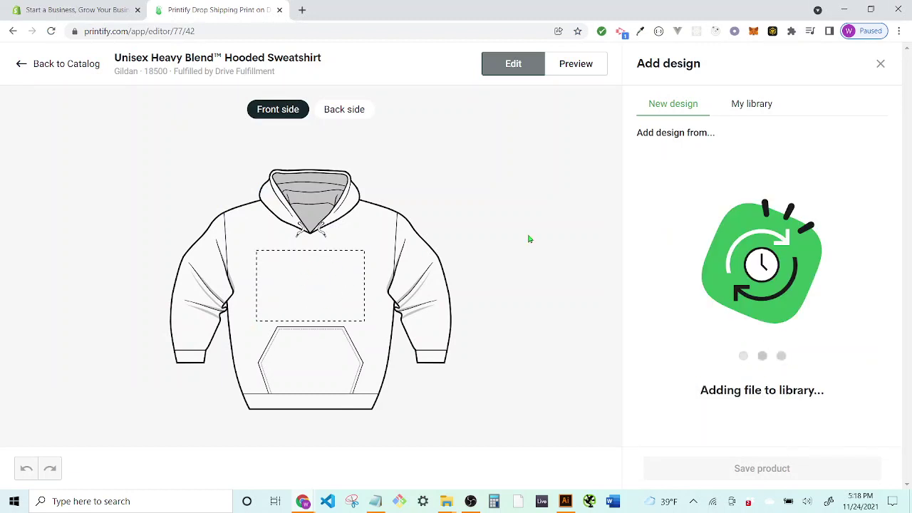
pyautogui.click(741, 106)
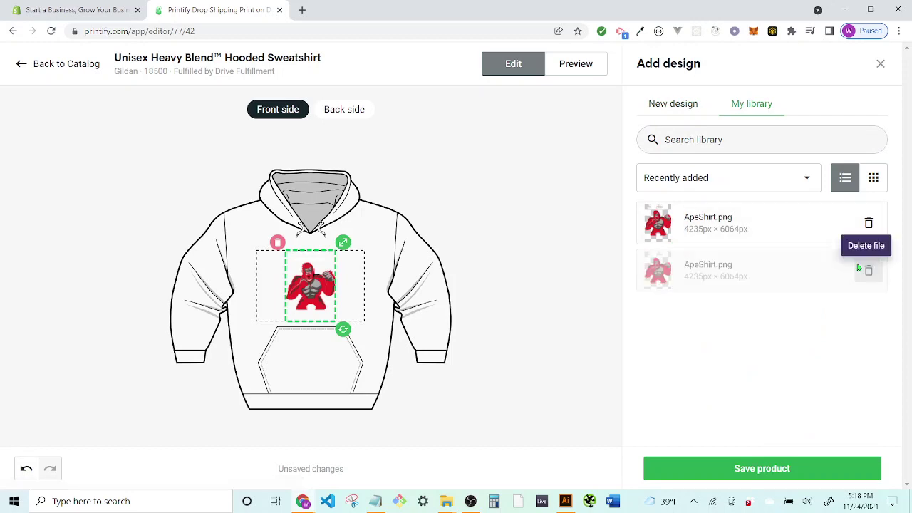
pyautogui.click(674, 106)
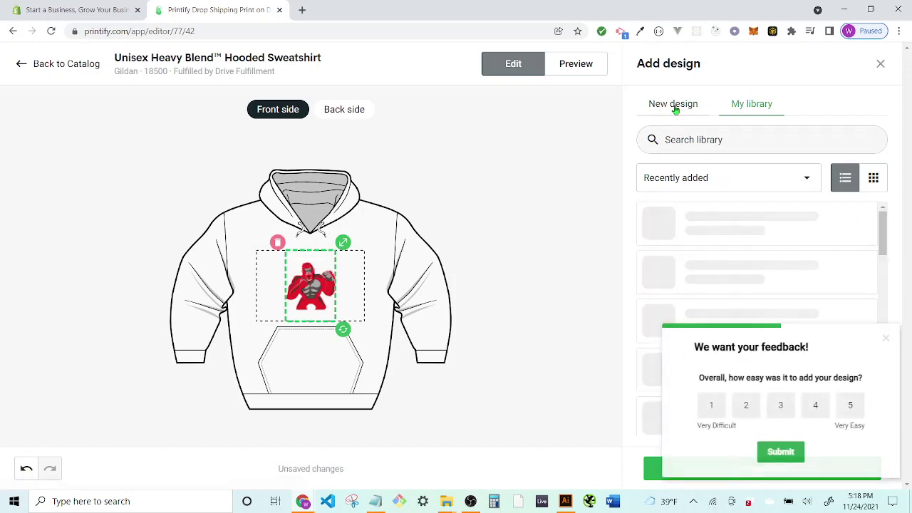
pyautogui.click(876, 338)
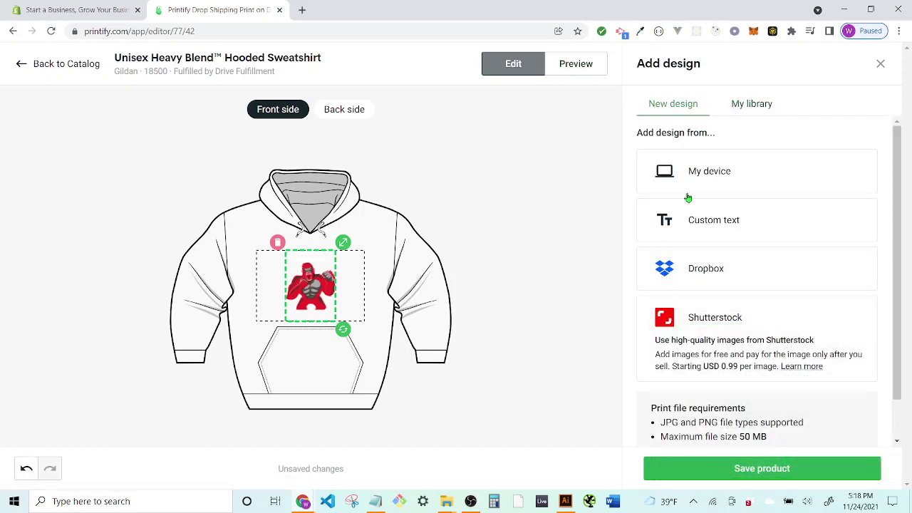
# Check the saved designs library, then close the Add design panel.
pyautogui.scroll(-1, 728, 242)
pyautogui.scroll(1, 723, 292)
pyautogui.scroll(1, 741, 342)
pyautogui.click(747, 117)
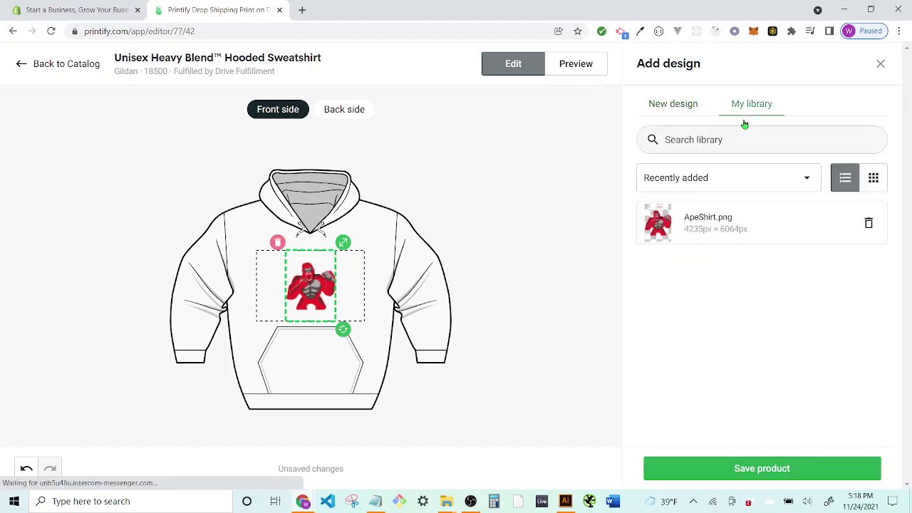
pyautogui.click(680, 102)
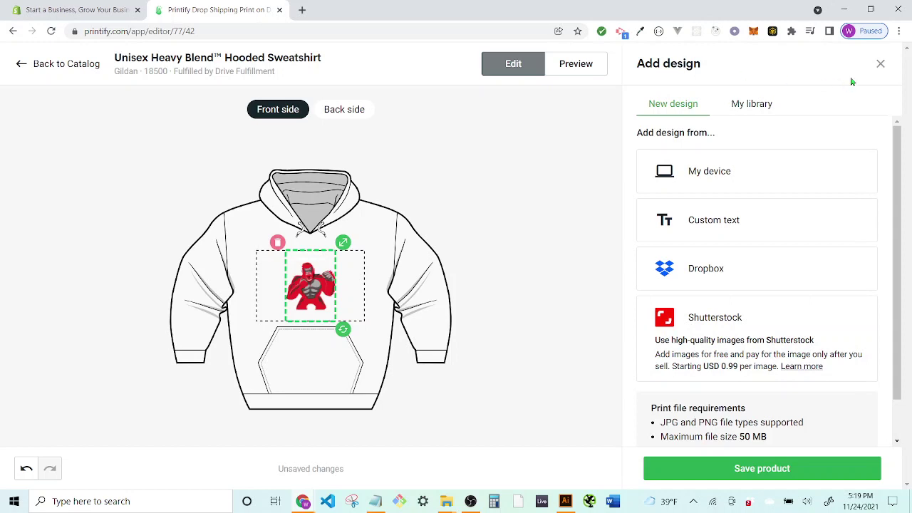
pyautogui.click(880, 63)
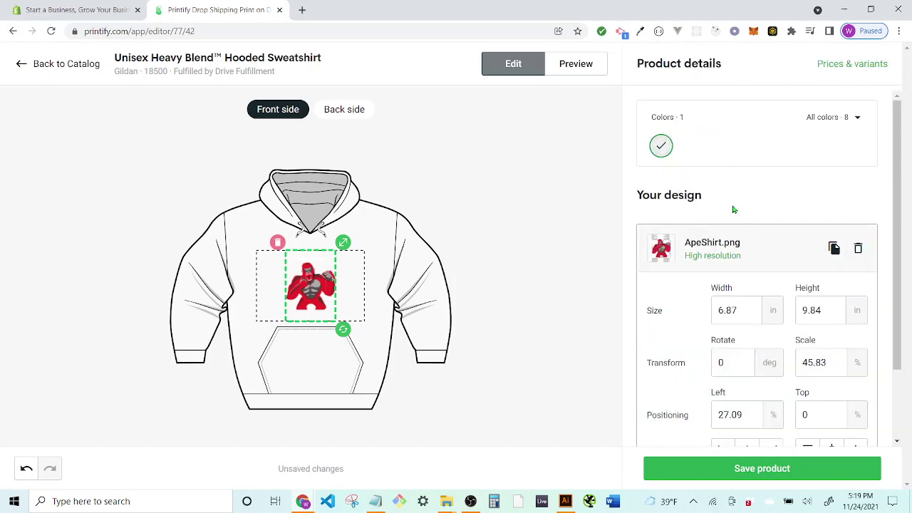
# Make Black the sweatshirt's only colour, removing White.
pyautogui.click(857, 118)
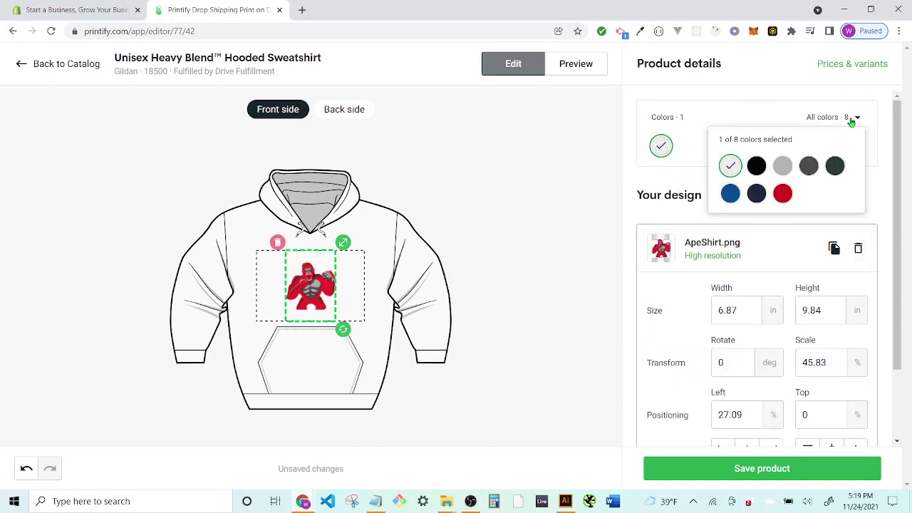
pyautogui.click(761, 168)
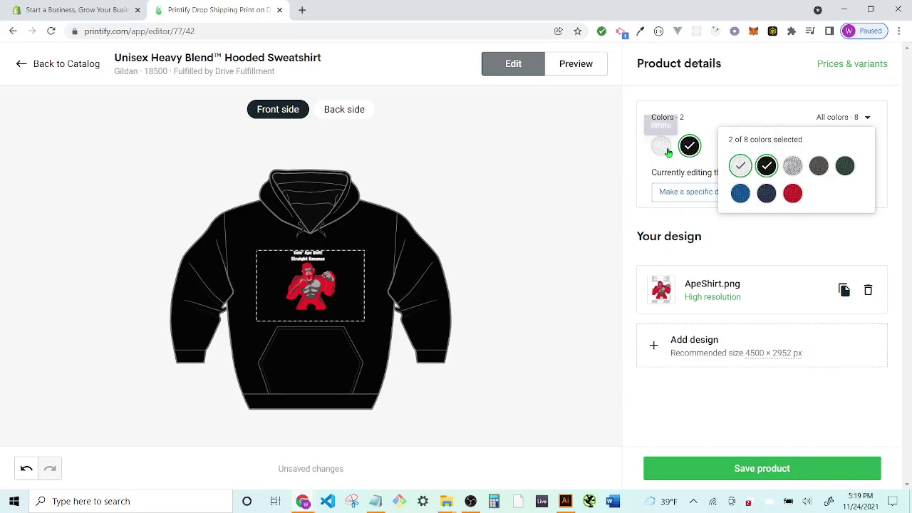
pyautogui.click(666, 148)
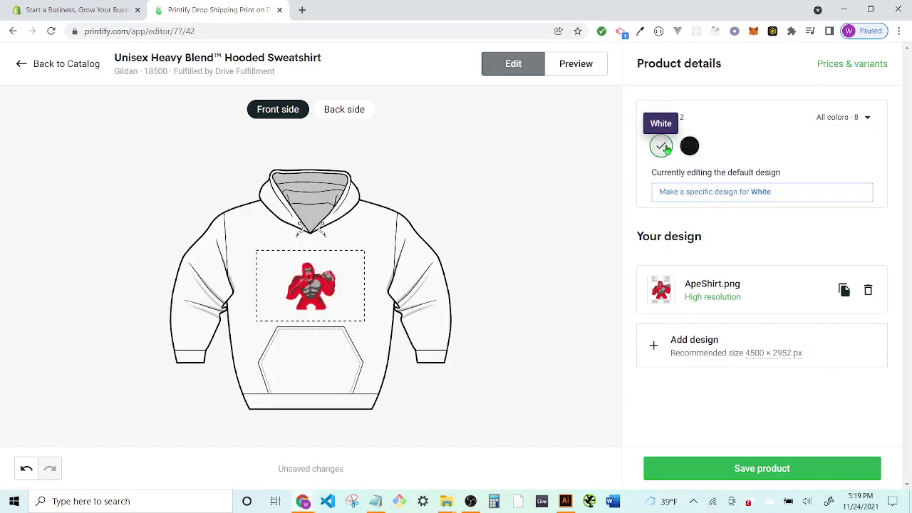
pyautogui.click(834, 118)
pyautogui.click(740, 165)
pyautogui.click(754, 104)
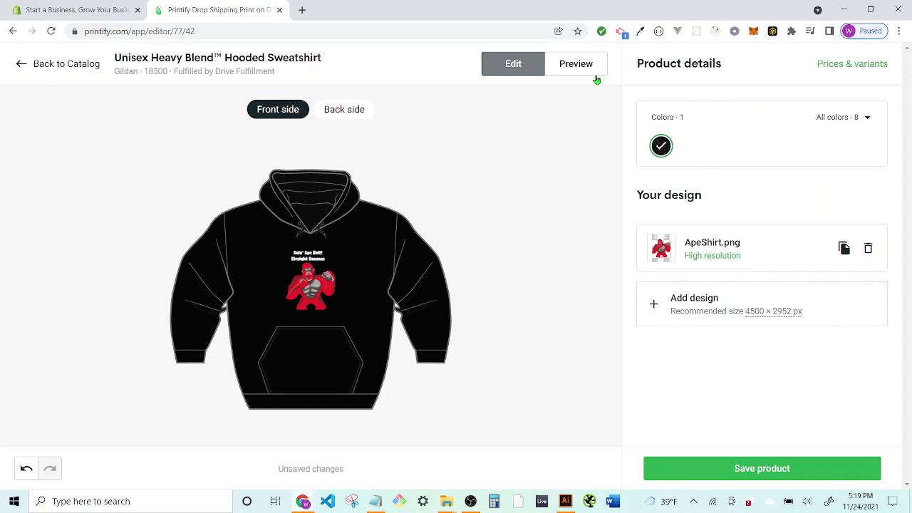
# Preview the black gorilla mockup, save it to My new store, and edit its listing.
pyautogui.click(574, 65)
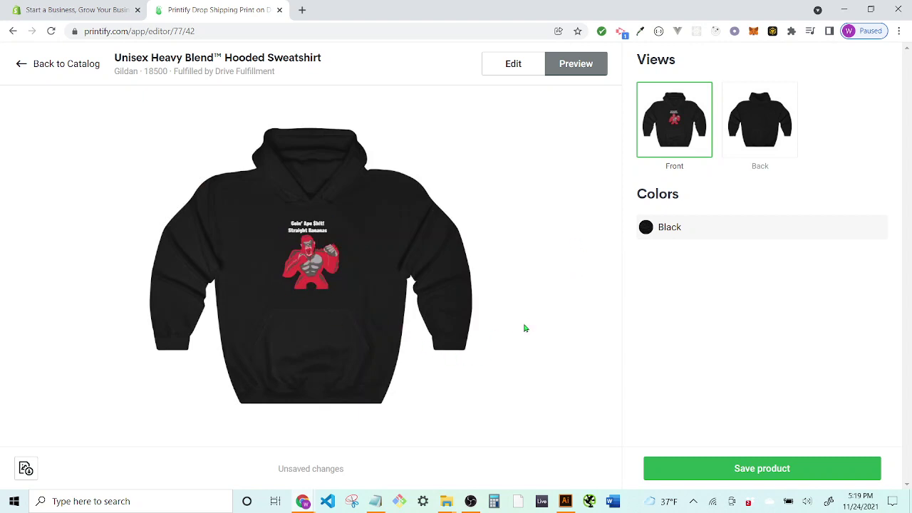
pyautogui.click(761, 468)
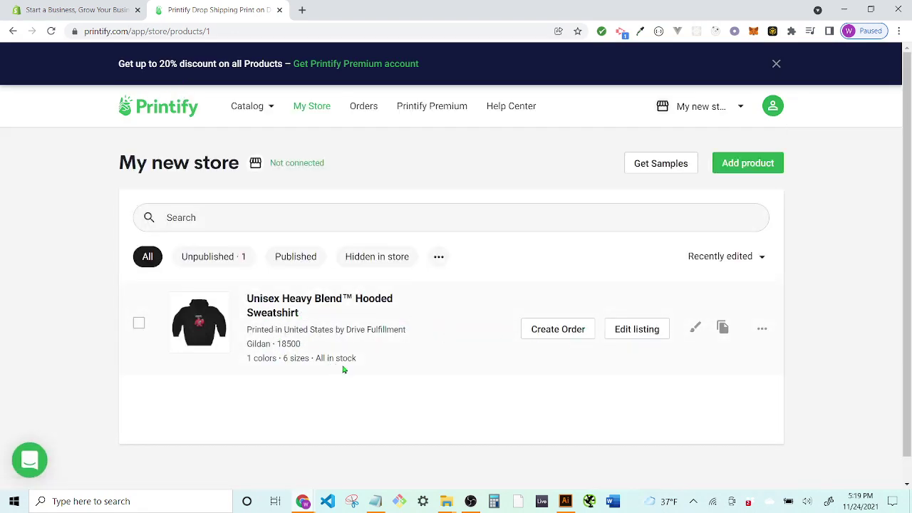
pyautogui.click(626, 336)
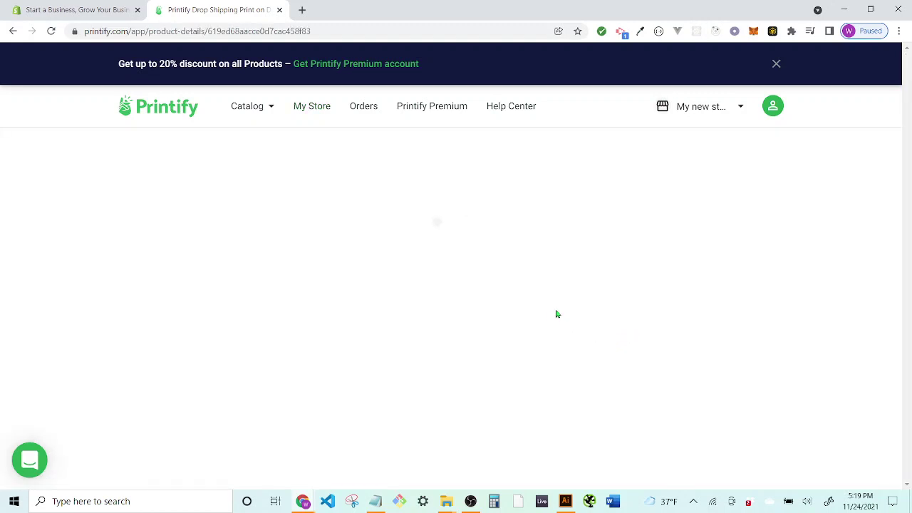
# Replace the title with 'Gorilla Hoodie - Premium Pullover Unisex Blend Hoodie Designer hoodie black hoodie'.
pyautogui.scroll(-3, 378, 260)
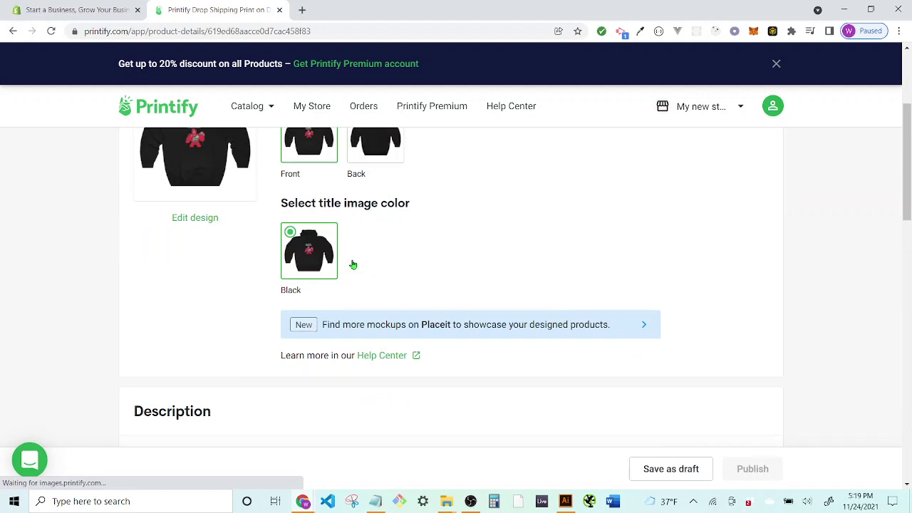
pyautogui.scroll(1, 299, 267)
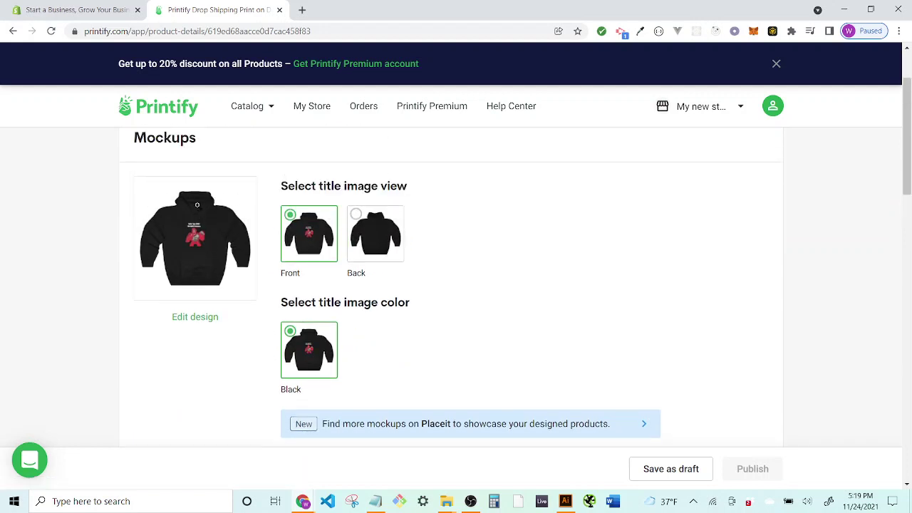
pyautogui.scroll(-2, 257, 261)
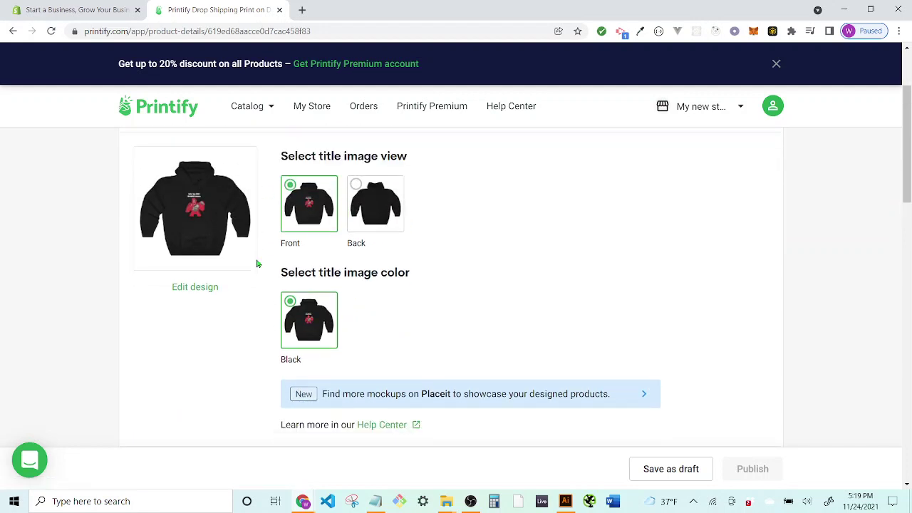
pyautogui.scroll(1, 270, 212)
pyautogui.scroll(-3, 359, 256)
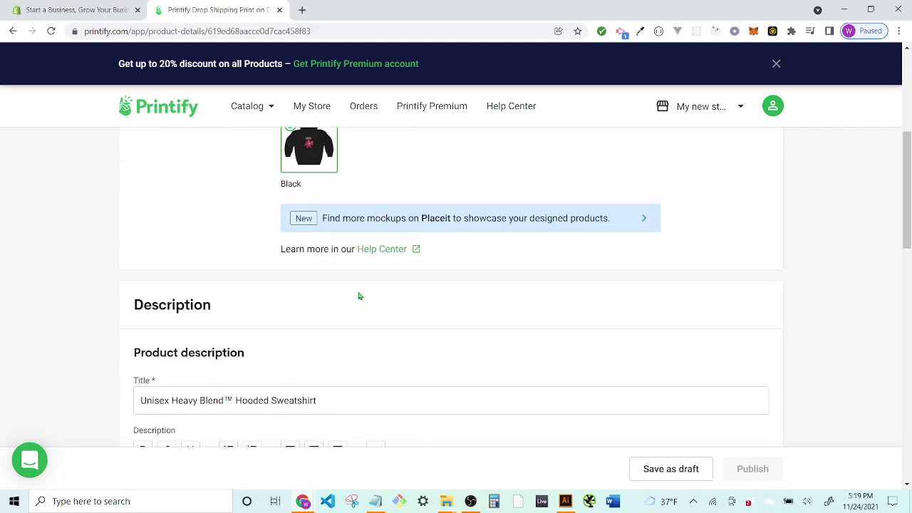
pyautogui.click(339, 315)
pyautogui.tripleClick(337, 309)
pyautogui.press('BackSpace')
pyautogui.write('Gorilla')
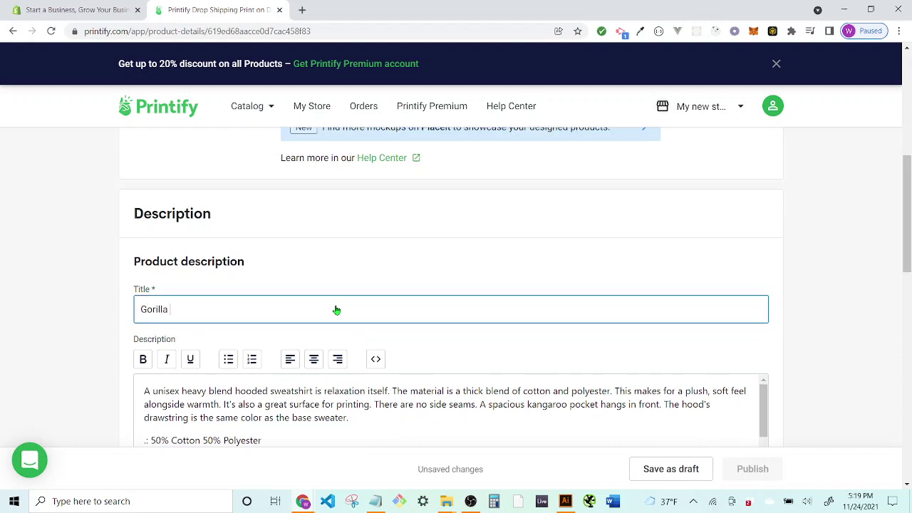
pyautogui.write(' Hoodie - Premium Pullover Uni')
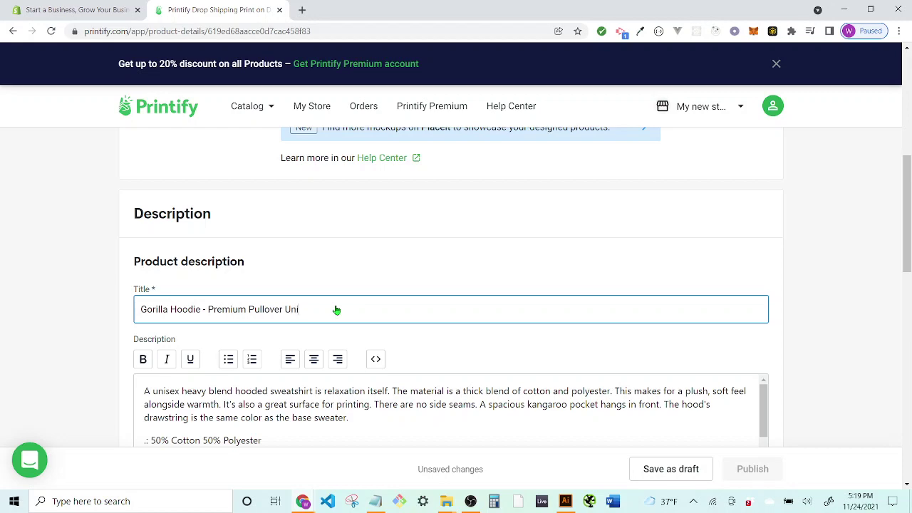
pyautogui.write('sex Blend Hoodie')
pyautogui.scroll(-1, 314, 326)
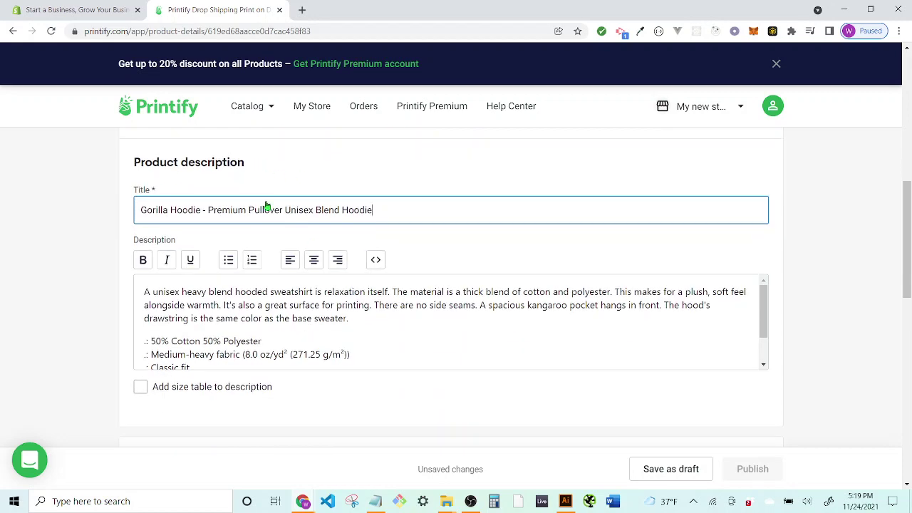
pyautogui.write('e Designed')
pyautogui.write(' hoodie black hoodie')
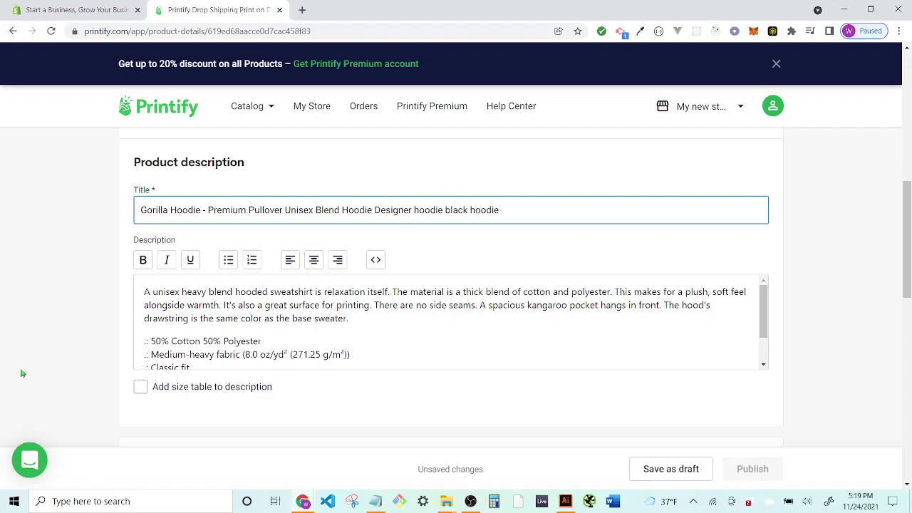
pyautogui.click(414, 322)
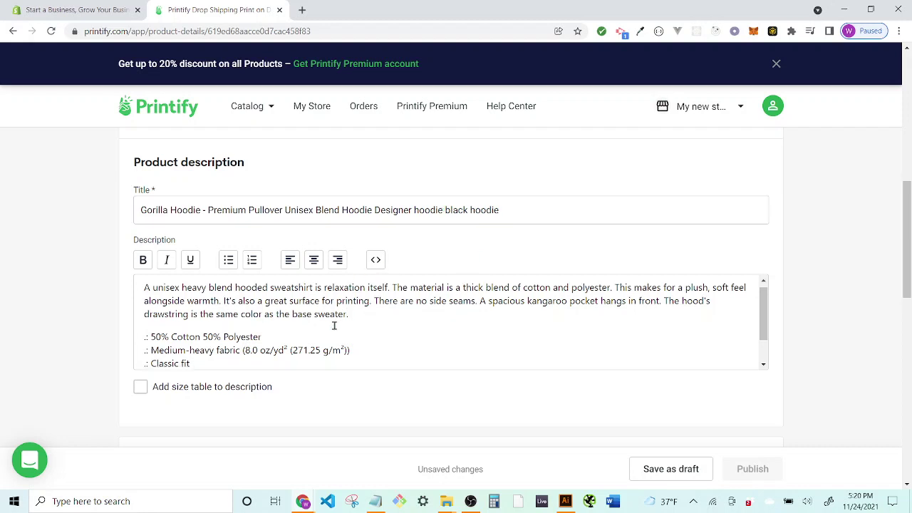
# Replace the default description with 'Ridiculous premium hoodie with a gorilla on the front. gorilla hoodie keep you warm.'.
pyautogui.scroll(-2, 214, 328)
pyautogui.scroll(2, 203, 321)
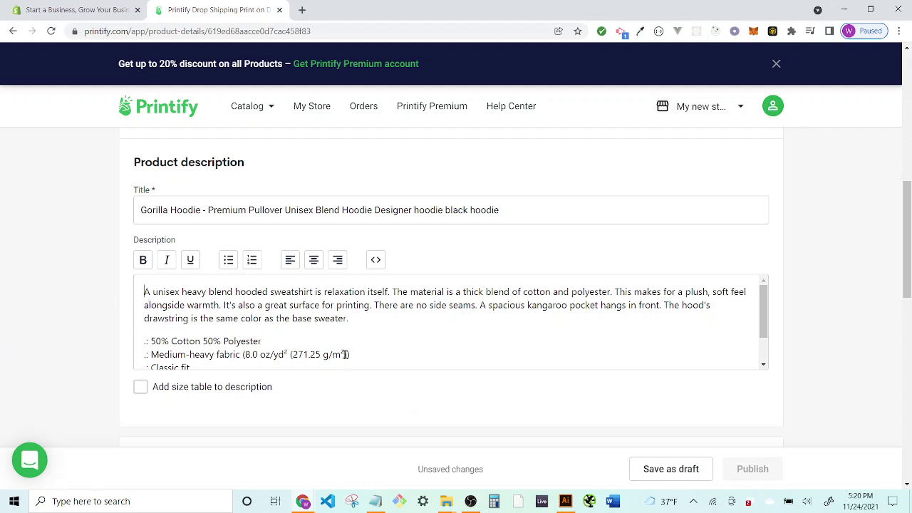
pyautogui.hotkey('ctrl', 'a')
pyautogui.press('BackSpace')
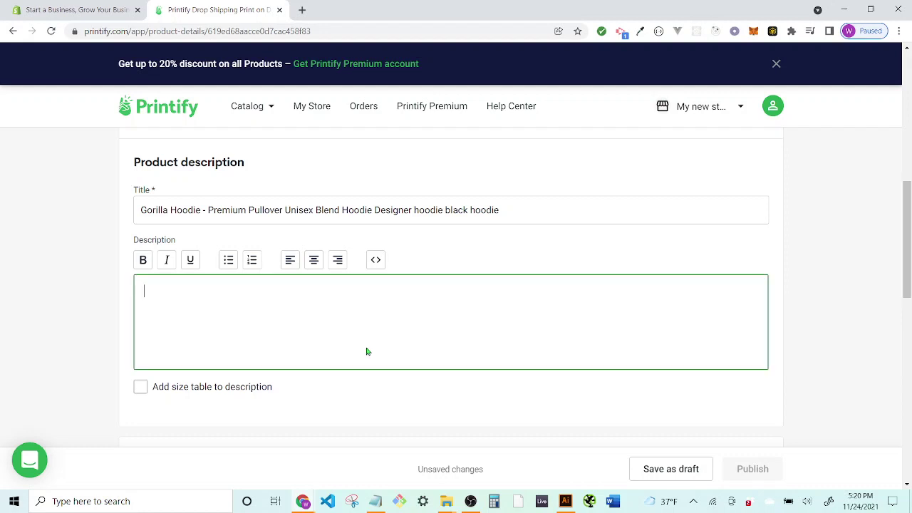
pyautogui.write('Ridiculous h')
pyautogui.write('remium hoodie with a gori')
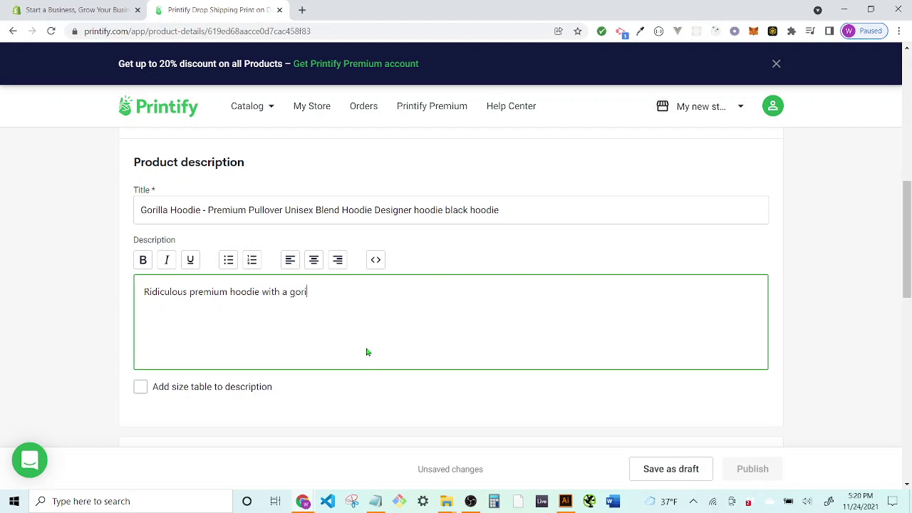
pyautogui.write('the front. gorilla hoodie keep you warm.')
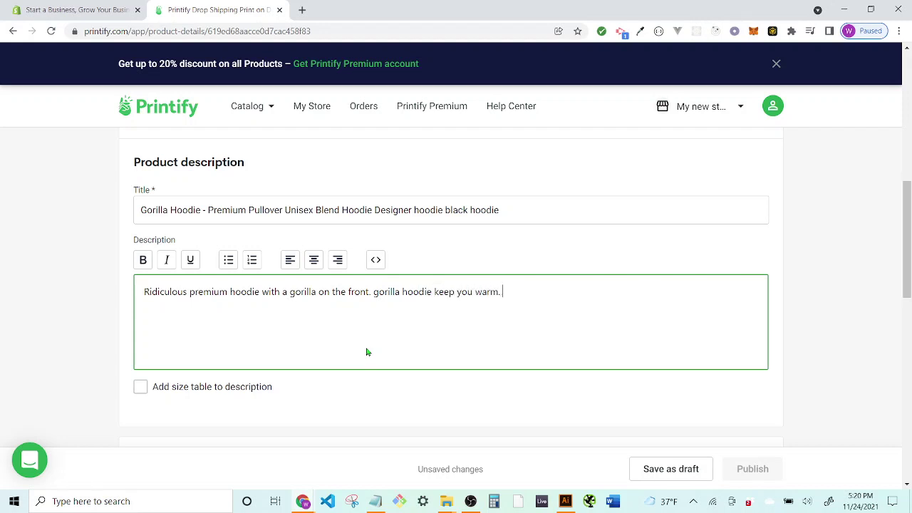
pyautogui.scroll(-4, 641, 307)
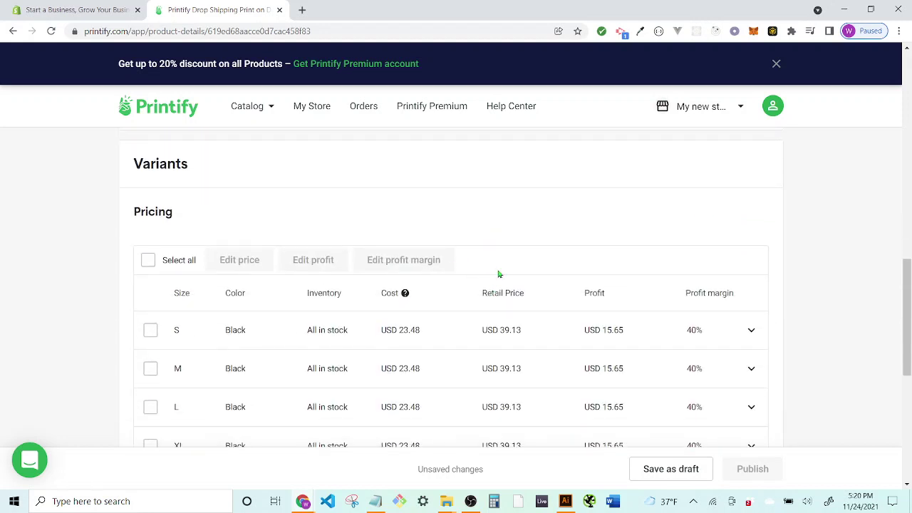
# Select all six size variants and set the S and M retail prices to 50.
pyautogui.scroll(-1, 253, 269)
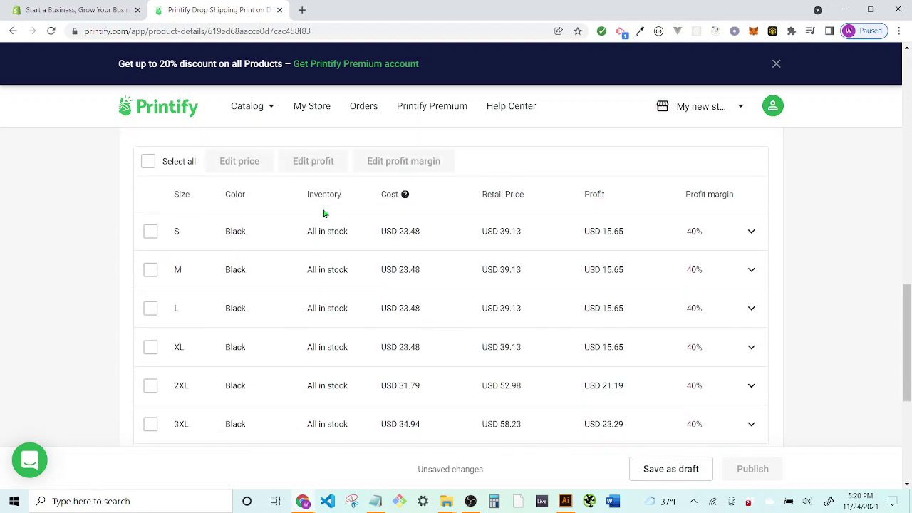
pyautogui.click(151, 232)
pyautogui.click(151, 232)
pyautogui.click(147, 162)
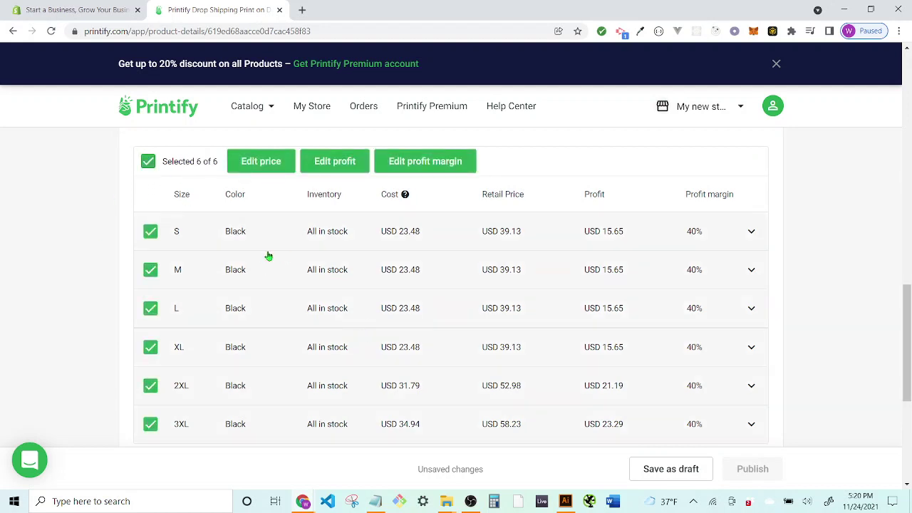
pyautogui.click(504, 240)
pyautogui.click(540, 281)
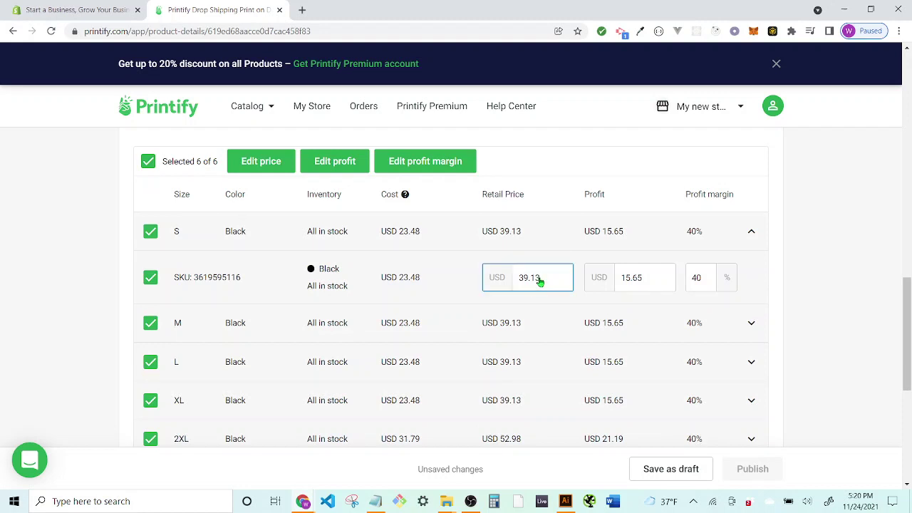
pyautogui.hotkey('ctrl', 'a')
pyautogui.write('50')
pyautogui.scroll(-2, 505, 265)
pyautogui.click(485, 222)
pyautogui.doubleClick(535, 278)
pyautogui.write('50')
pyautogui.click(533, 299)
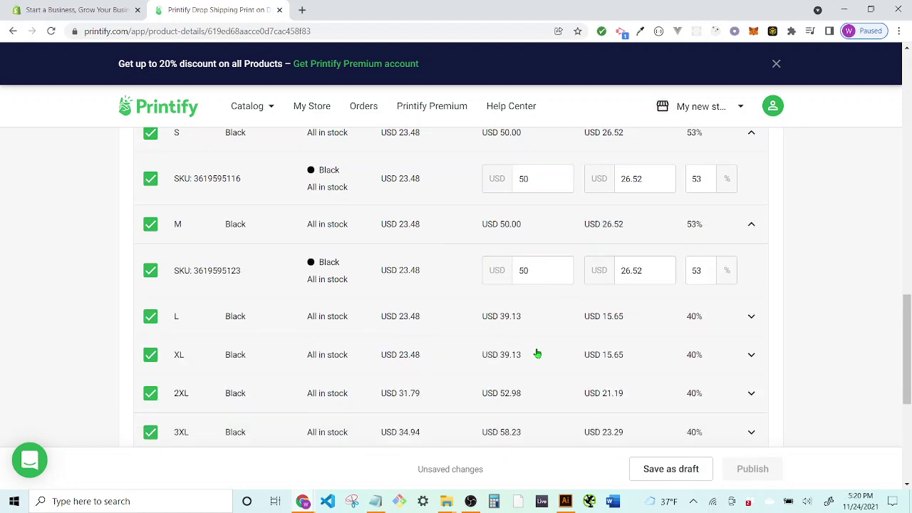
# Set the L retail price to 50 and the XL retail price to 49.
pyautogui.click(515, 316)
pyautogui.click(543, 371)
pyautogui.press('BackSpace')
pyautogui.press('BackSpace')
pyautogui.press('BackSpace')
pyautogui.press('BackSpace')
pyautogui.press('BackSpace')
pyautogui.write('50')
pyautogui.scroll(3, 141, 389)
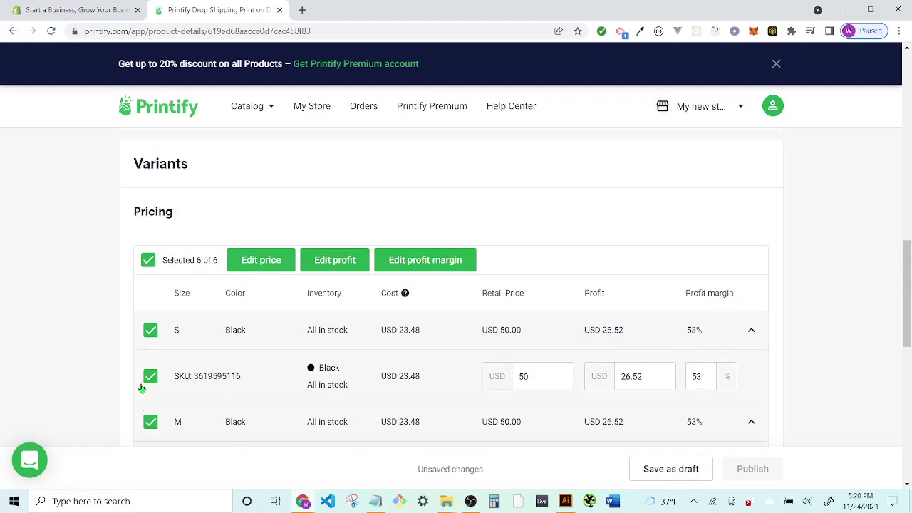
pyautogui.scroll(-4, 129, 356)
pyautogui.click(150, 385)
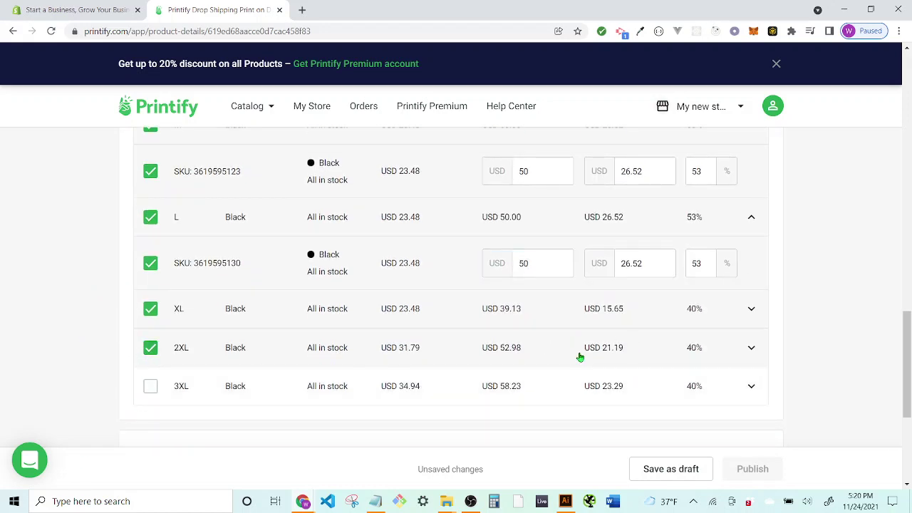
pyautogui.click(532, 311)
pyautogui.doubleClick(553, 355)
pyautogui.write('50')
pyautogui.press('BackSpace')
pyautogui.press('BackSpace')
pyautogui.write('49')
# Price the 2XL and 3XL variants at 50 and save the hoodie as a draft.
pyautogui.scroll(-2, 515, 360)
pyautogui.click(525, 306)
pyautogui.moveTo(559, 349); pyautogui.dragTo(471, 370)
pyautogui.write('50')
pyautogui.scroll(-1, 505, 358)
pyautogui.click(540, 304)
pyautogui.moveTo(543, 344); pyautogui.dragTo(508, 345)
pyautogui.write('50')
pyautogui.scroll(-3, 423, 341)
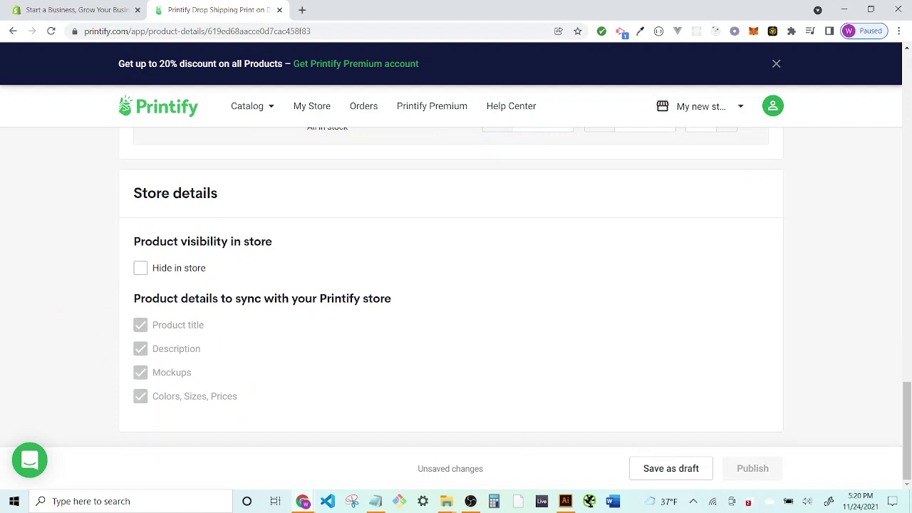
pyautogui.click(672, 471)
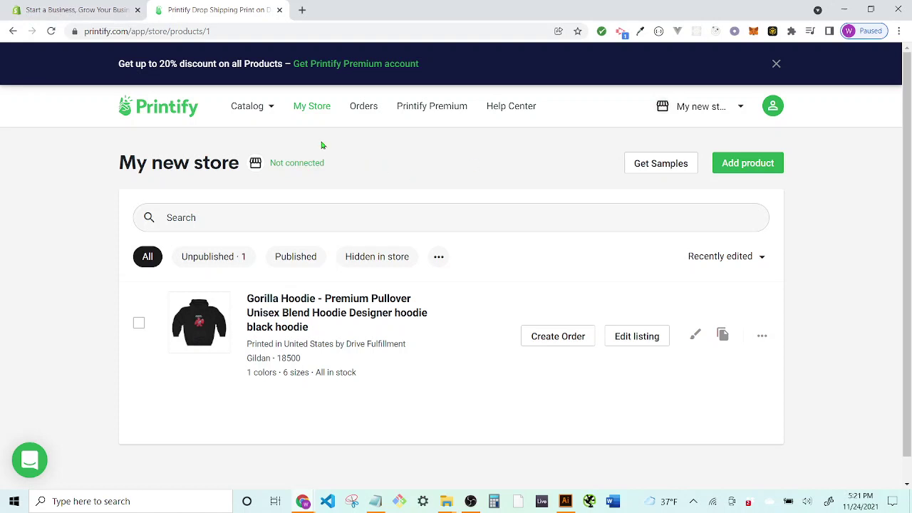
pyautogui.click(54, 8)
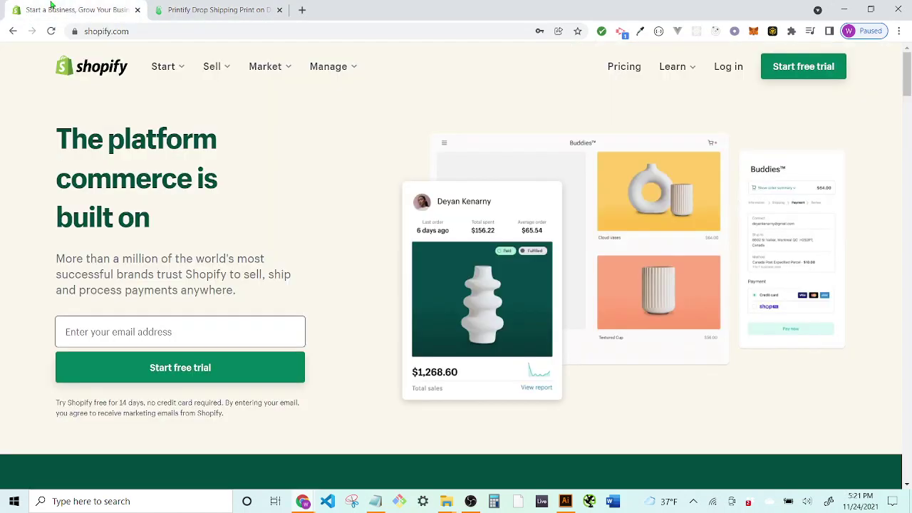
# Enter the signup email address and start the Shopify free trial.
pyautogui.click(236, 339)
pyautogui.click(301, 302)
pyautogui.click(291, 321)
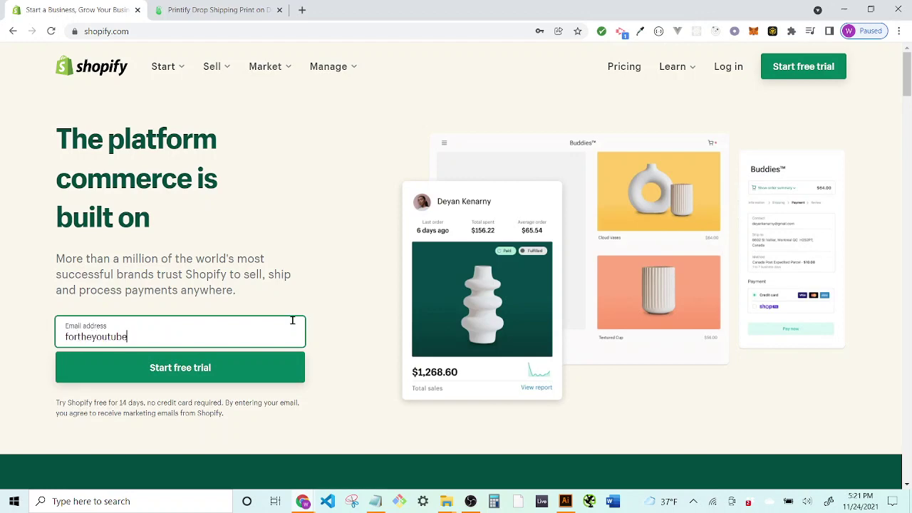
pyautogui.press('Return')
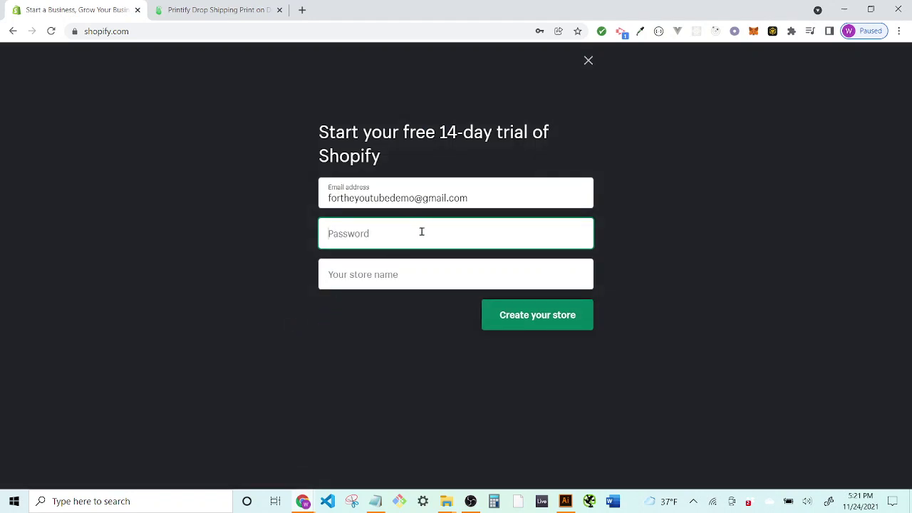
# Set the account password and store name 'Coolhoodiesmyguy', then create the store.
pyautogui.write('•••••••••')
pyautogui.press('Tab')
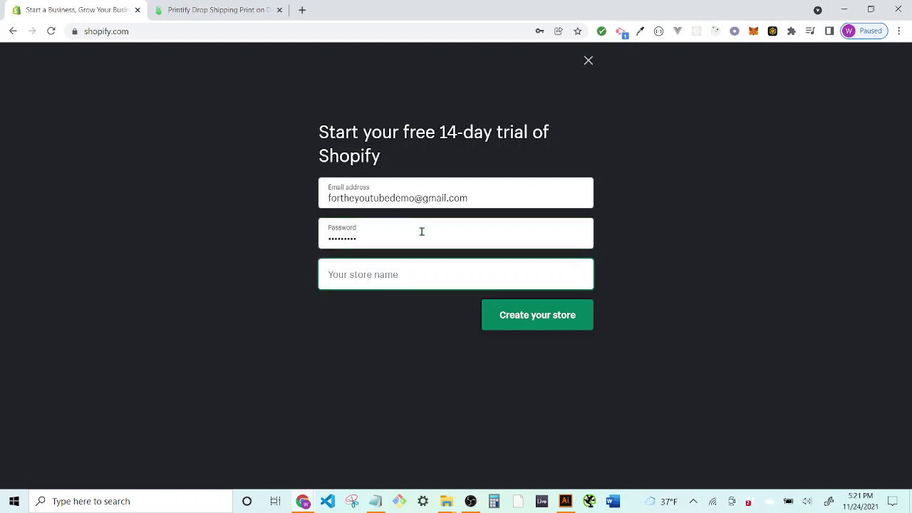
pyautogui.write('Coolhoodies')
pyautogui.press('BackSpace')
pyautogui.press('BackSpace')
pyautogui.write('iesmyguy')
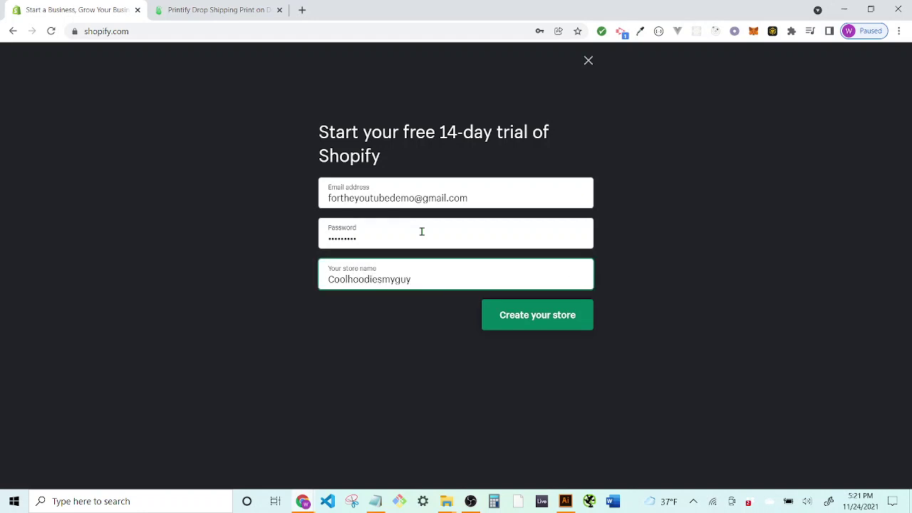
pyautogui.click(527, 311)
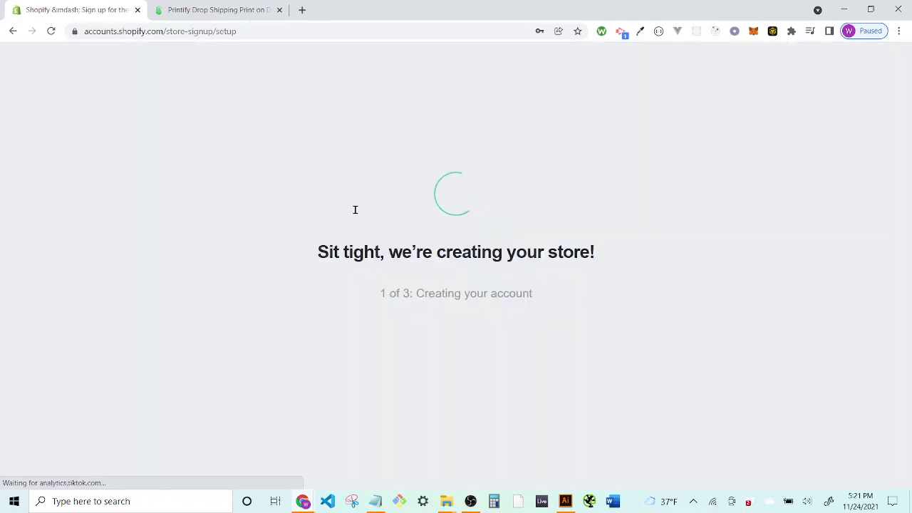
# Decline saving the password and answer the selling question with I'm just playing around.
pyautogui.click(543, 201)
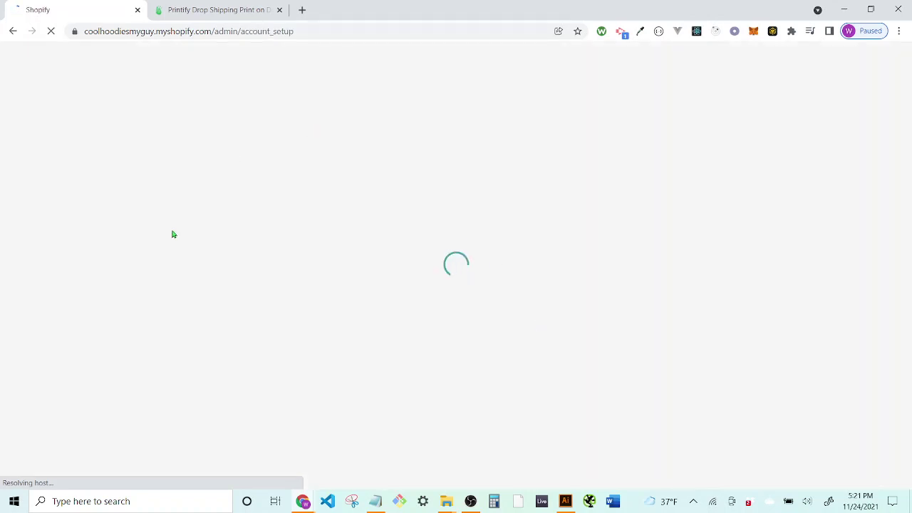
pyautogui.click(207, 9)
pyautogui.moveTo(253, 105)
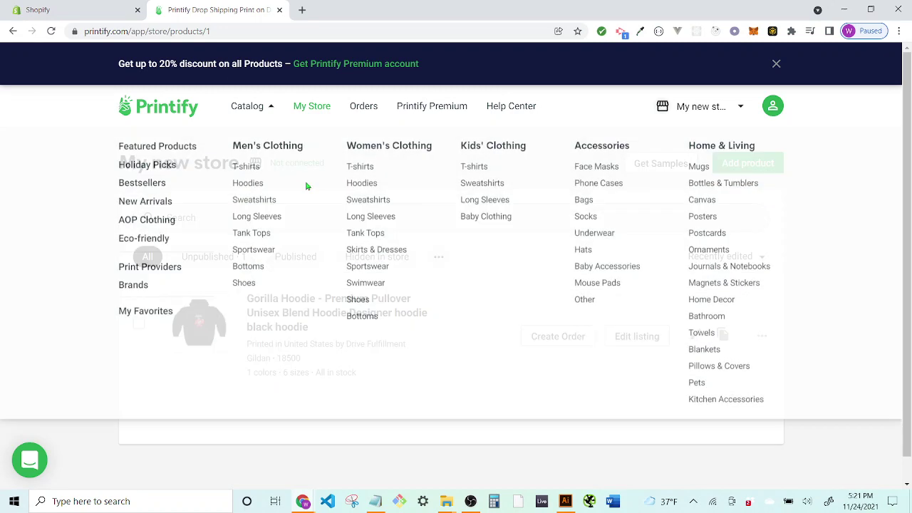
pyautogui.hotkey('ctrl', 'shift', 'Tab')
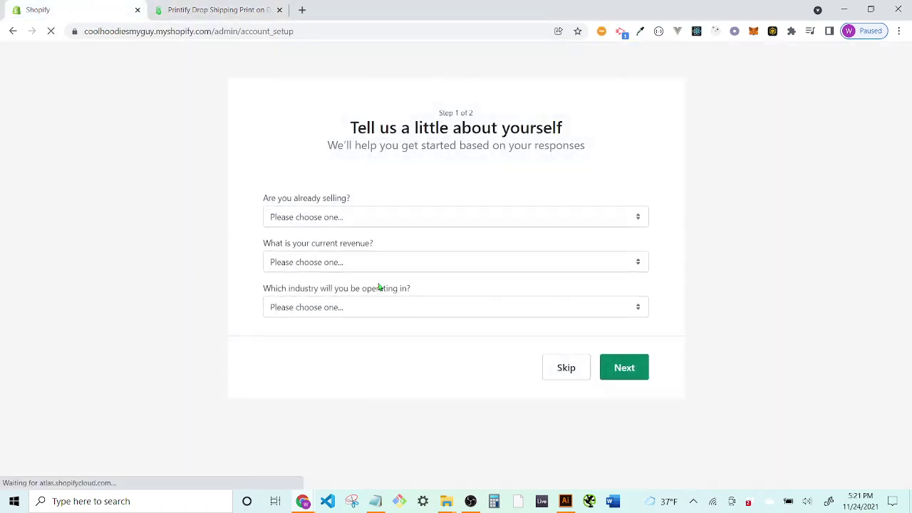
pyautogui.click(417, 218)
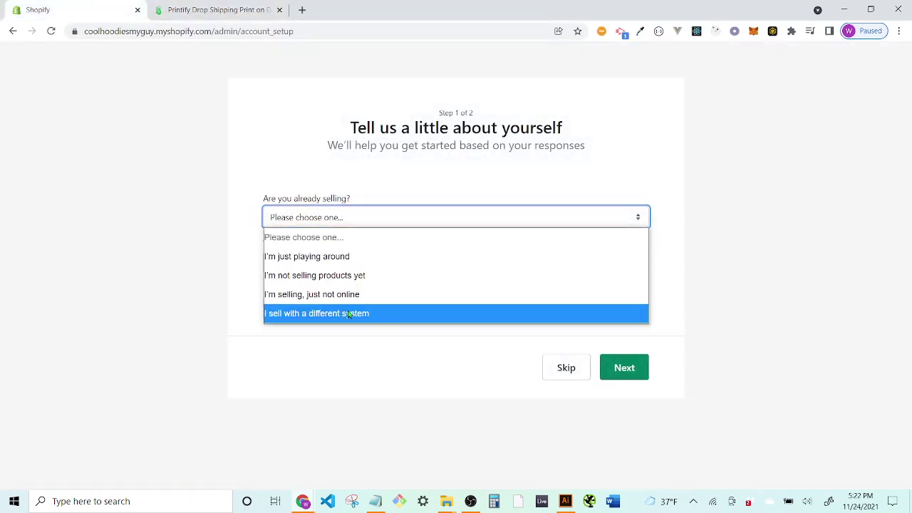
pyautogui.click(349, 313)
pyautogui.click(376, 218)
pyautogui.click(362, 258)
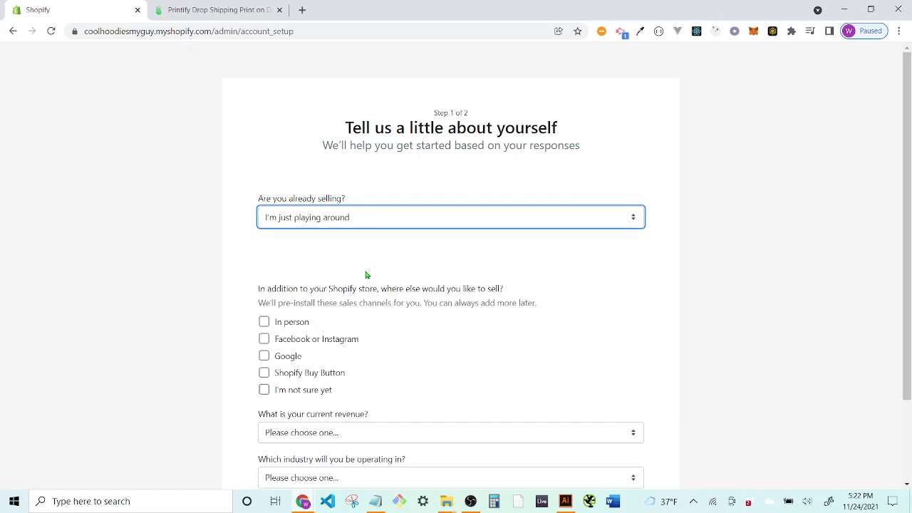
# Answer No to dropshipping and $0 USD for revenue, then continue.
pyautogui.scroll(-2, 313, 152)
pyautogui.click(315, 158)
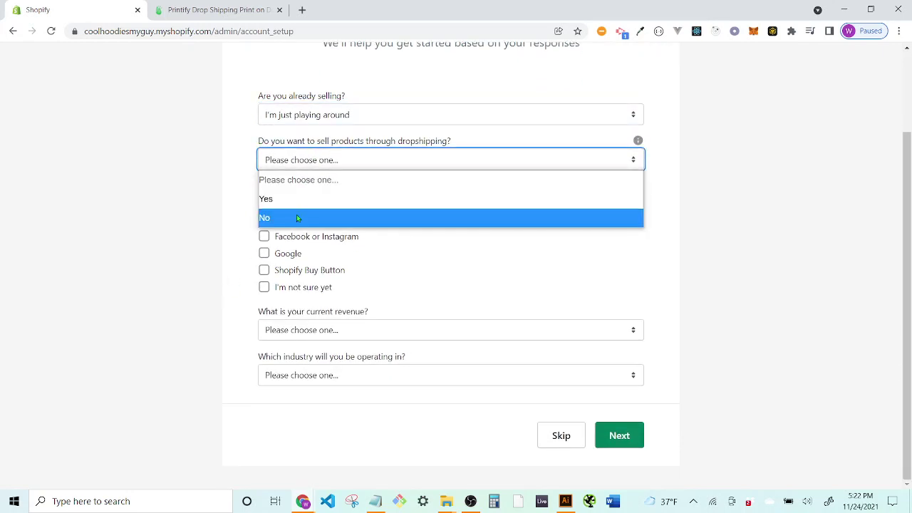
pyautogui.click(297, 215)
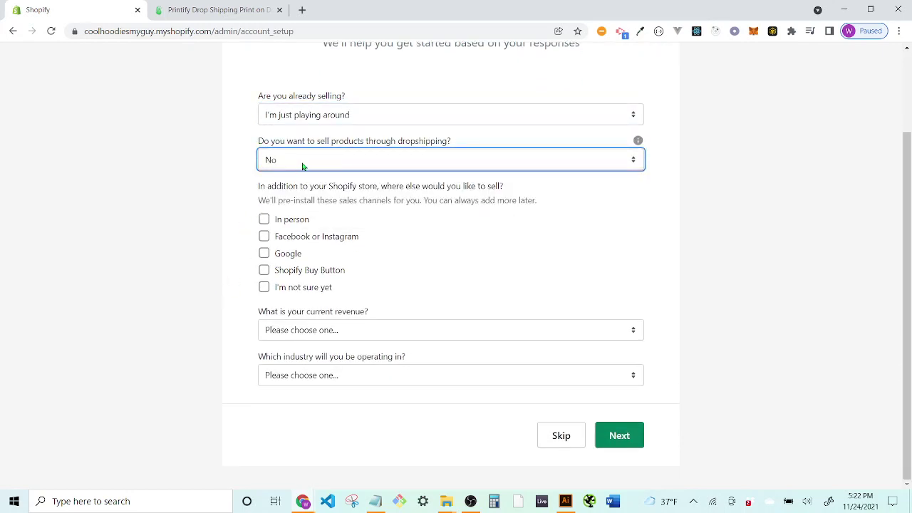
pyautogui.click(311, 332)
pyautogui.click(314, 369)
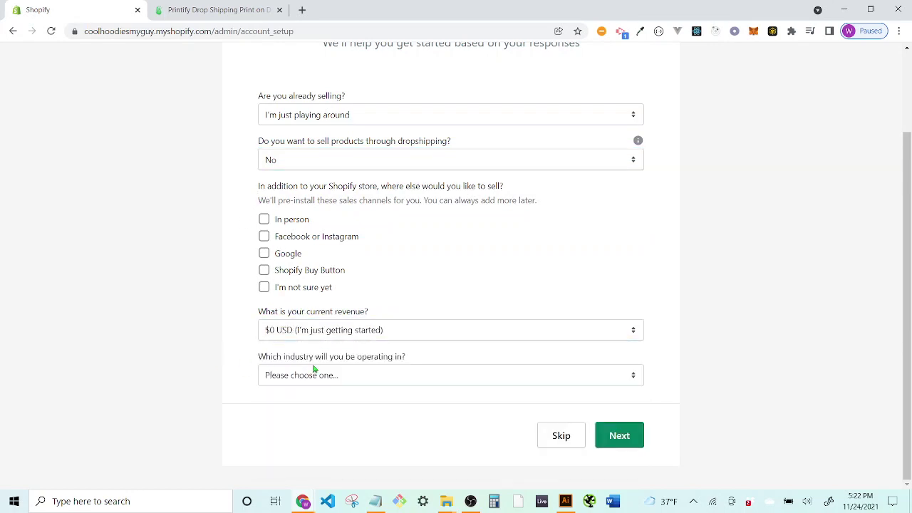
pyautogui.click(617, 435)
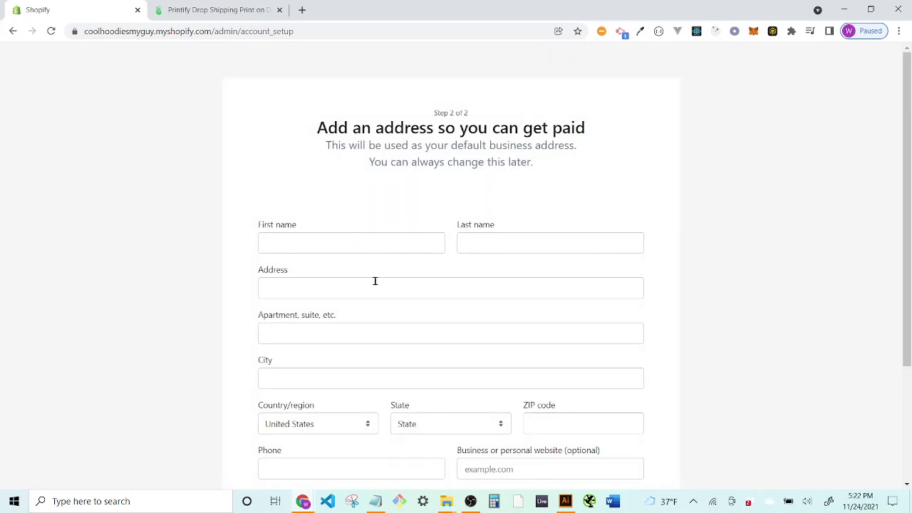
# Fill in the first name and autofill the street address from the first suggestion.
pyautogui.scroll(-2, 403, 287)
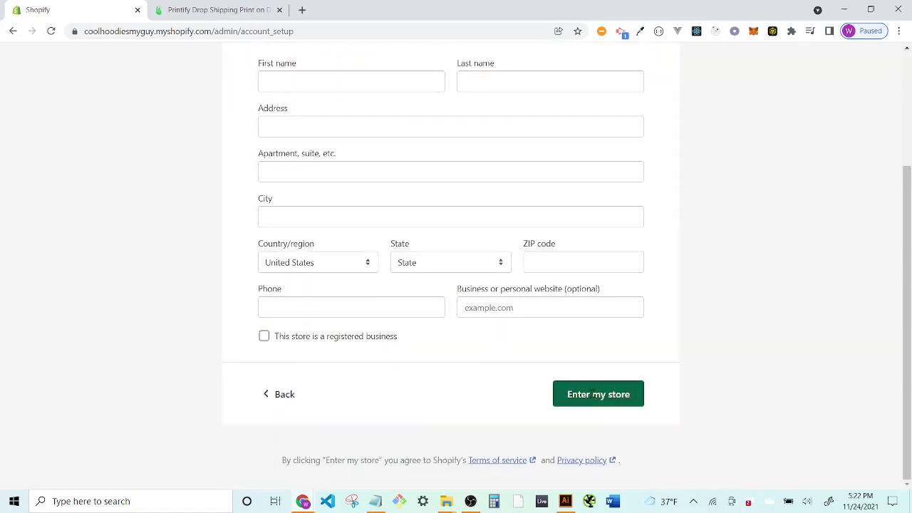
pyautogui.click(594, 394)
pyautogui.scroll(-3, 324, 210)
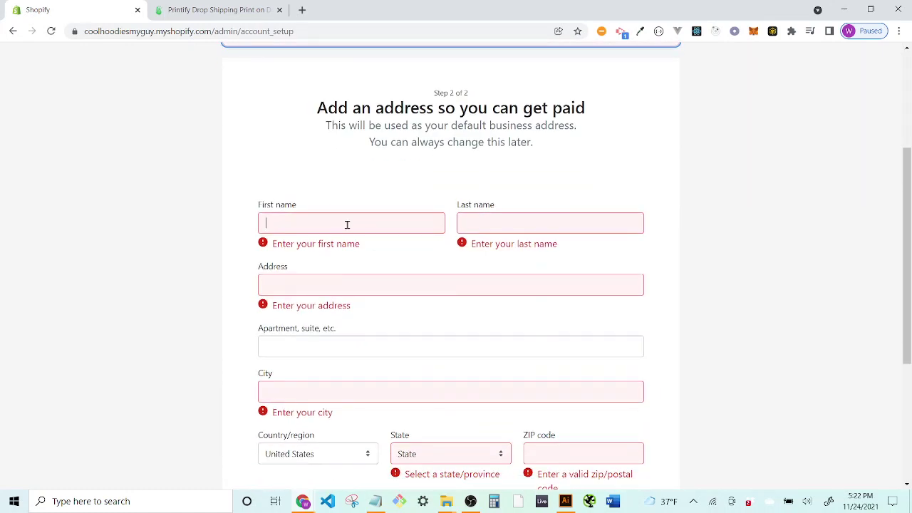
pyautogui.click(347, 225)
pyautogui.write('w')
pyautogui.click(492, 227)
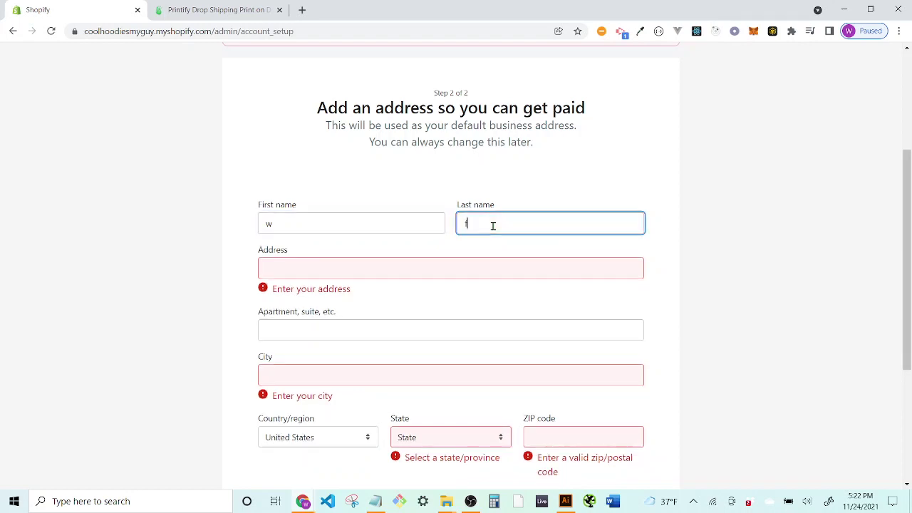
pyautogui.click(408, 270)
pyautogui.write('werwe')
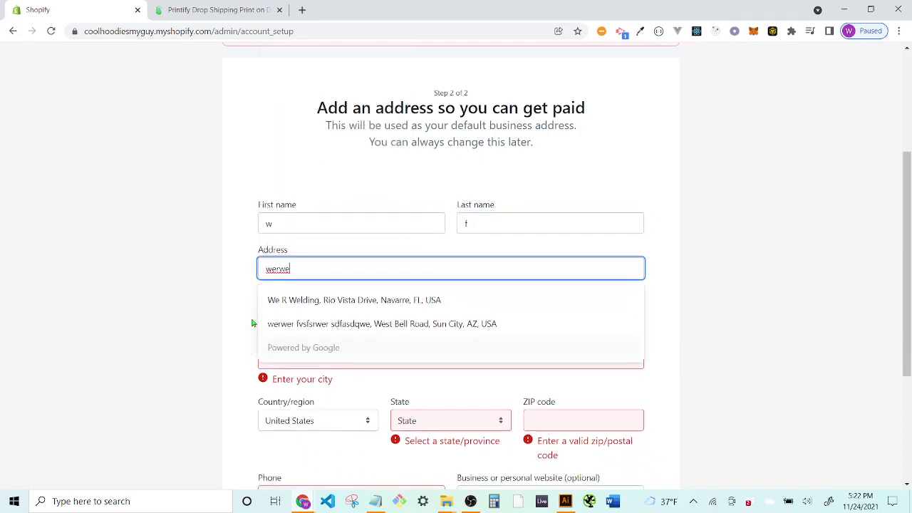
pyautogui.click(285, 303)
# Add the phone number and finish setup to enter the store.
pyautogui.scroll(-3, 271, 320)
pyautogui.click(340, 297)
pyautogui.write('1233456')
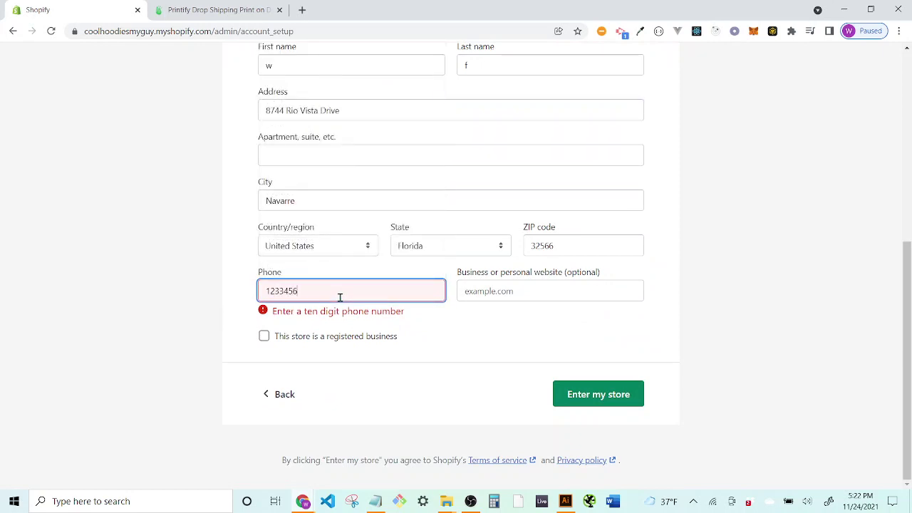
pyautogui.write('789')
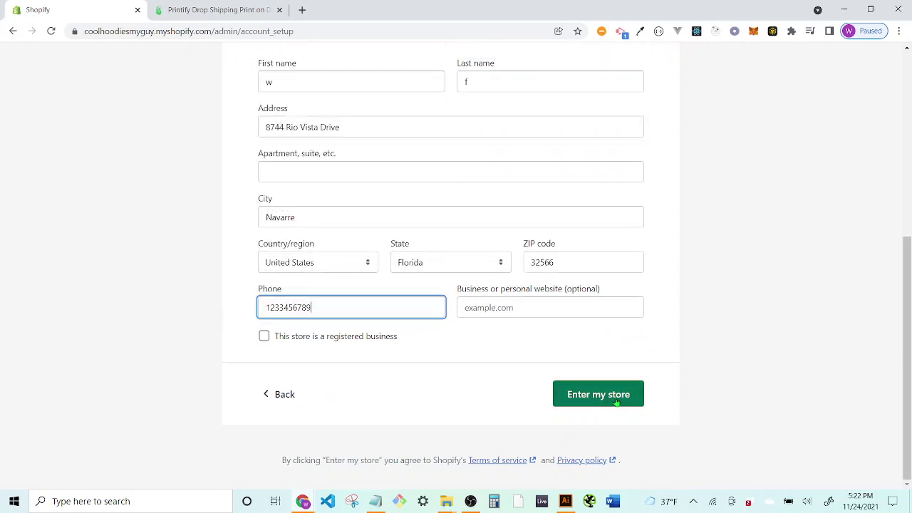
pyautogui.click(616, 401)
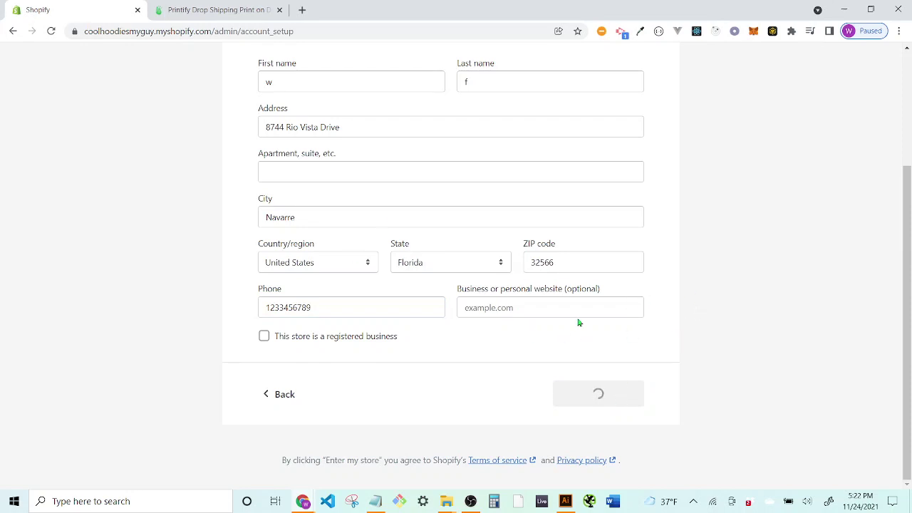
pyautogui.scroll(3, 610, 328)
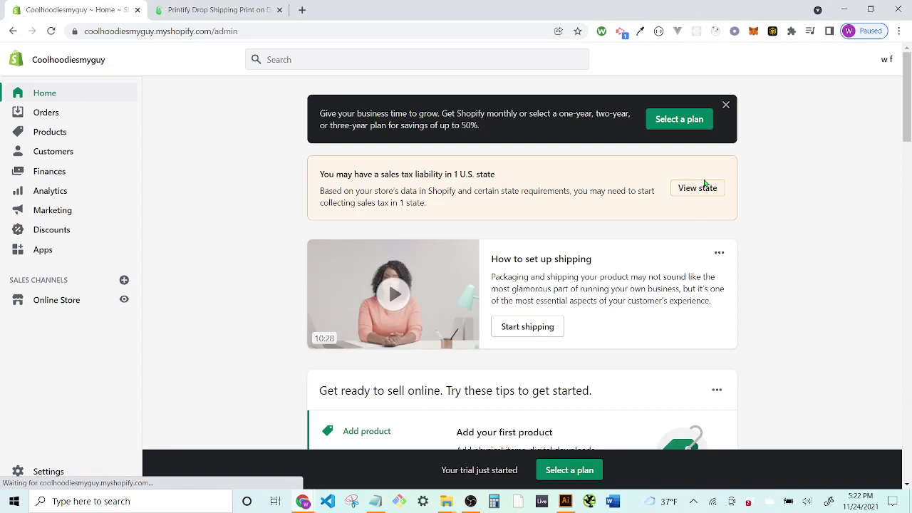
# Open the Shopify App Store from Apps, dismissing the Black Friday promotion.
pyautogui.scroll(-3, 391, 223)
pyautogui.scroll(1, 234, 255)
pyautogui.scroll(-1, 60, 254)
pyautogui.click(42, 250)
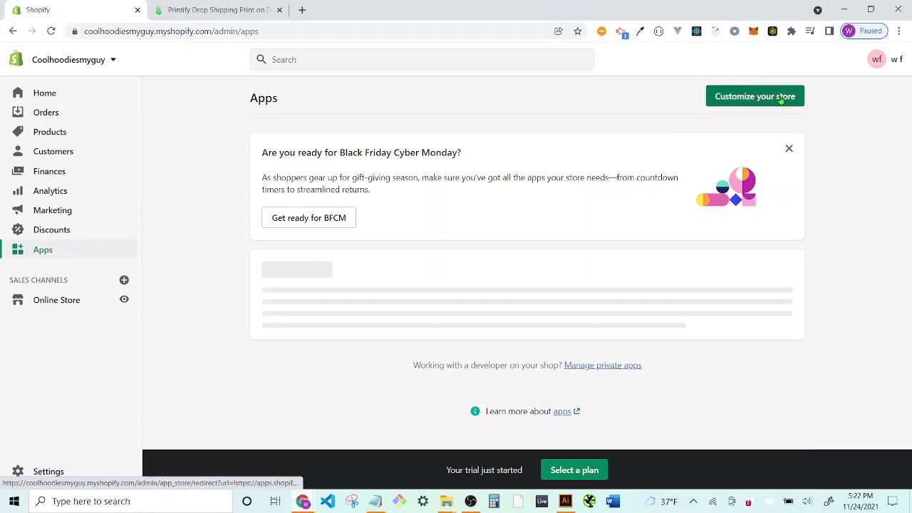
pyautogui.click(789, 149)
pyautogui.scroll(-1, 678, 162)
pyautogui.scroll(1, 678, 162)
pyautogui.click(741, 100)
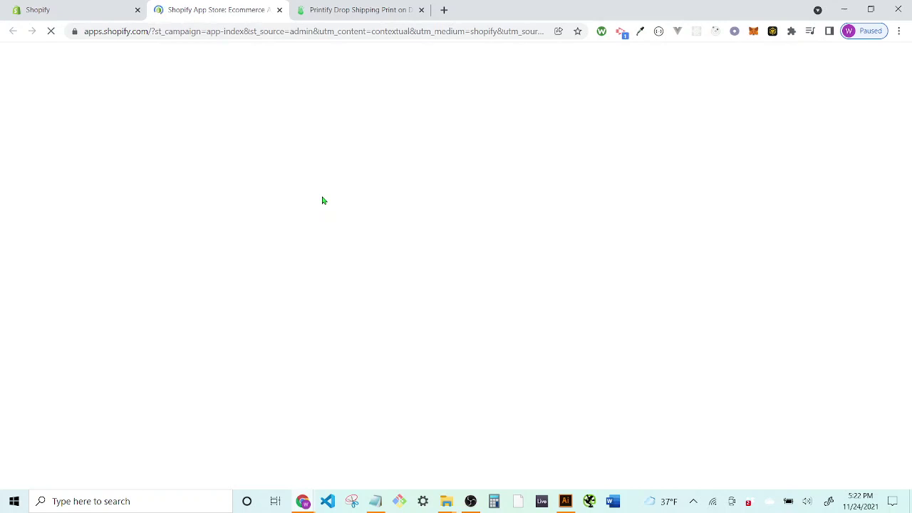
# Search for Printify and add the Printify: Print on Demand app.
pyautogui.click(239, 251)
pyautogui.write('printify')
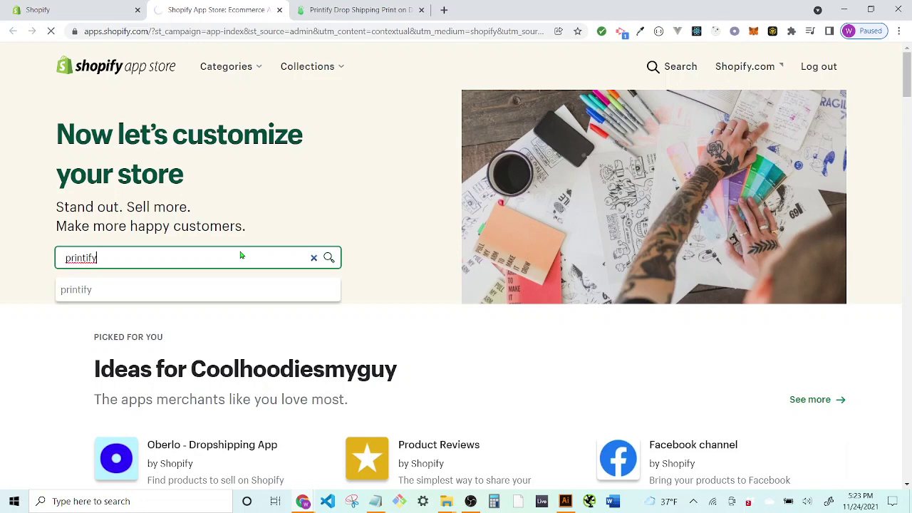
pyautogui.press('Return')
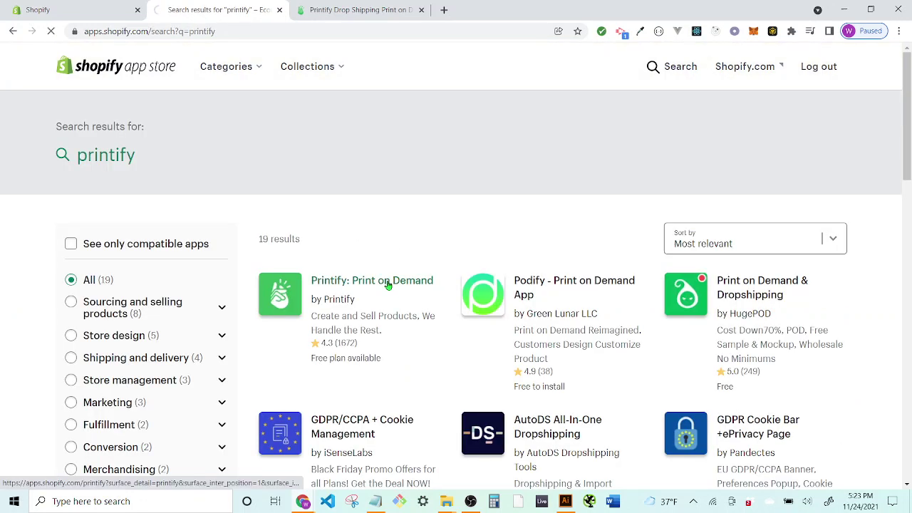
pyautogui.click(388, 284)
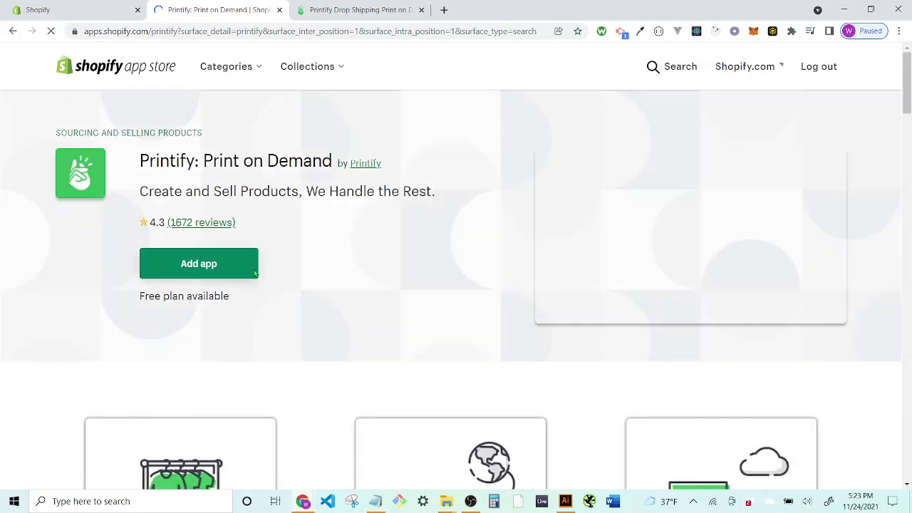
pyautogui.scroll(-4, 344, 242)
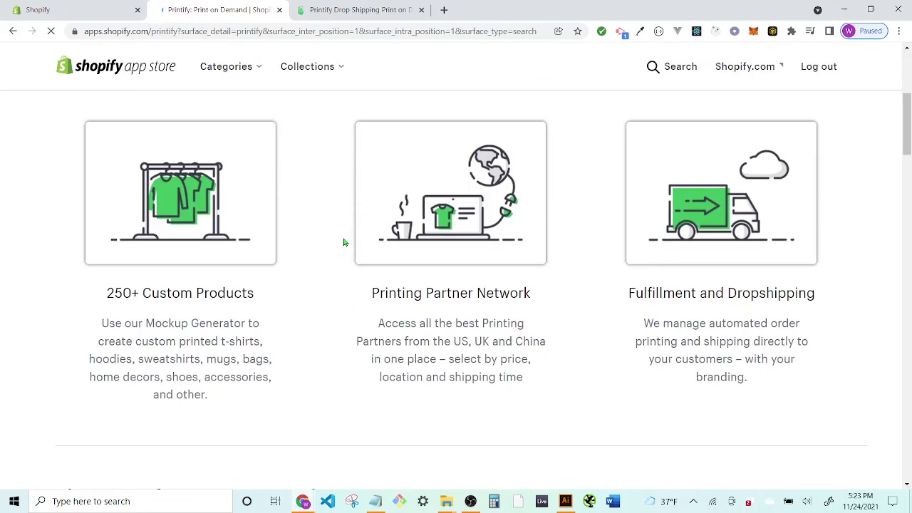
pyautogui.scroll(4, 344, 243)
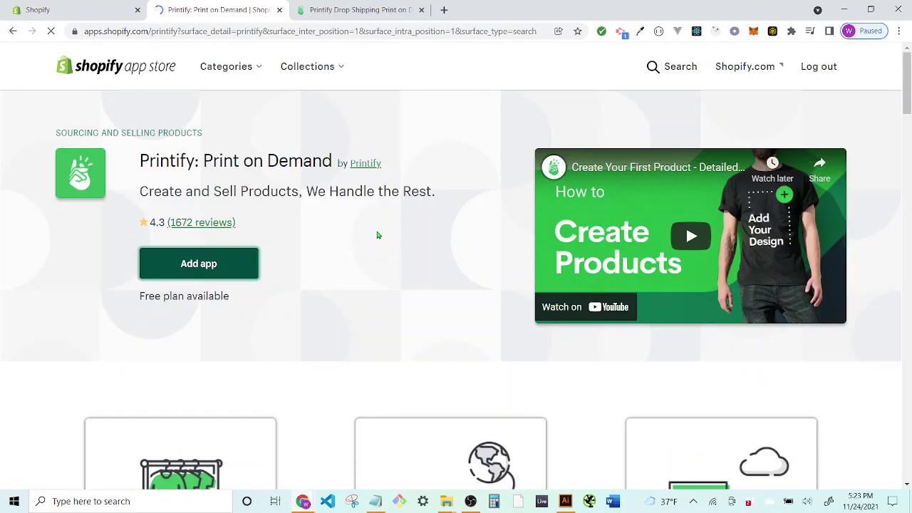
pyautogui.click(218, 267)
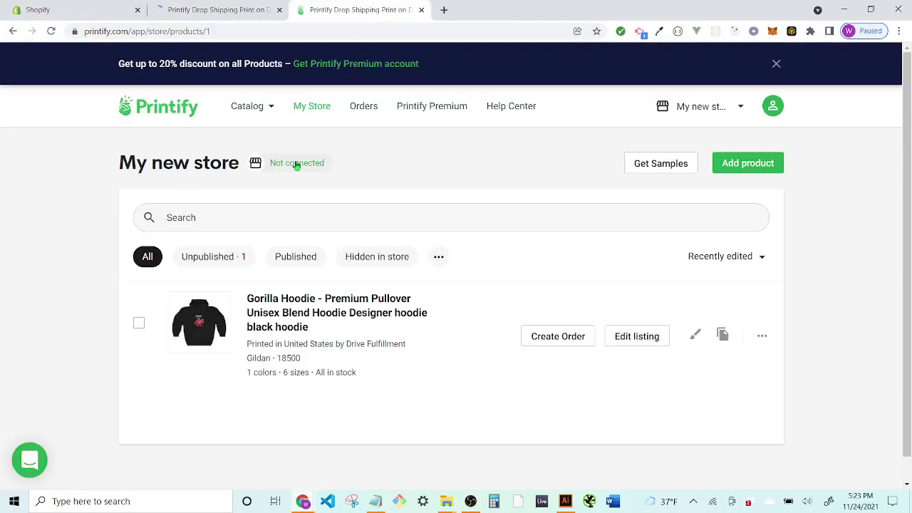
pyautogui.click(295, 163)
# Choose Shopify as the shop to connect and copy the myshopify domain from the admin.
pyautogui.click(592, 229)
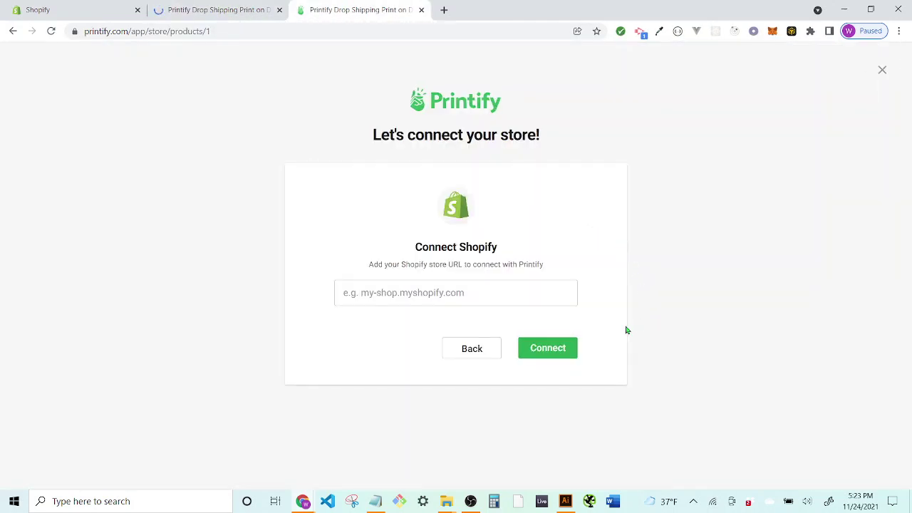
pyautogui.click(425, 292)
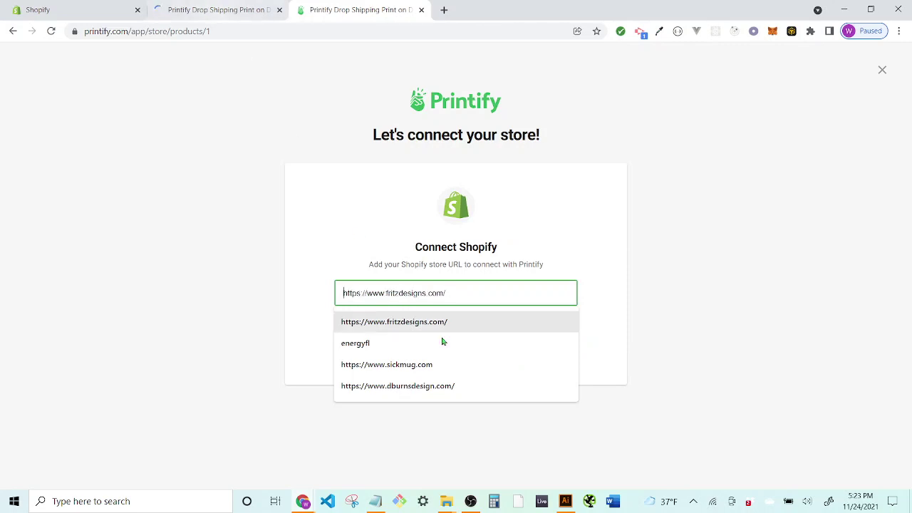
pyautogui.click(214, 10)
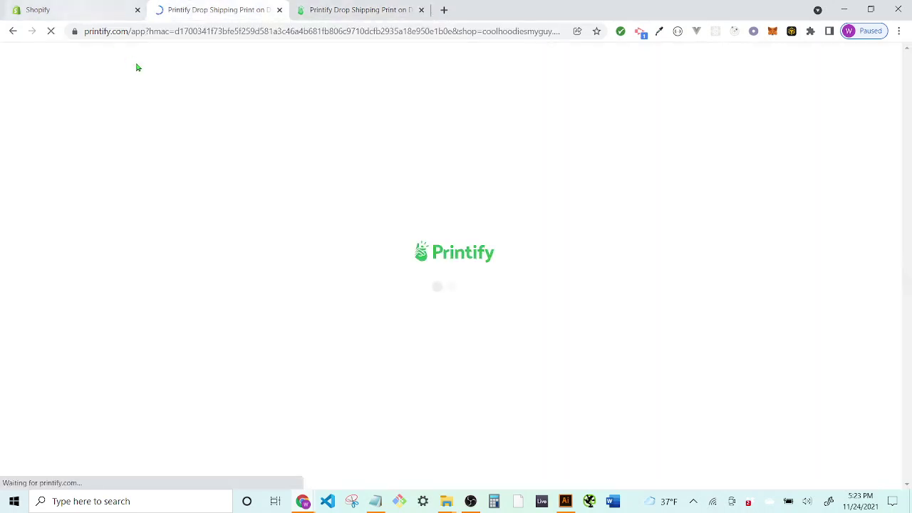
pyautogui.click(107, 11)
pyautogui.click(158, 32)
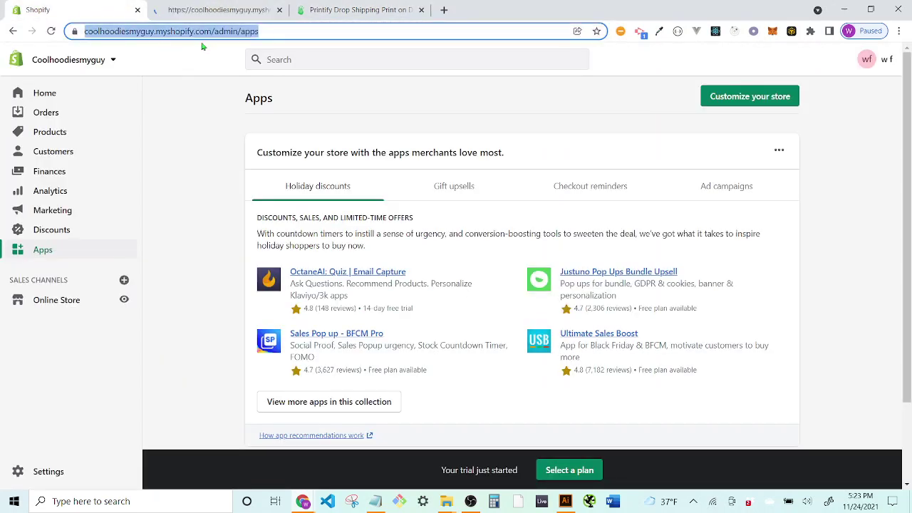
pyautogui.click(230, 31)
pyautogui.moveTo(237, 32); pyautogui.dragTo(116, 31)
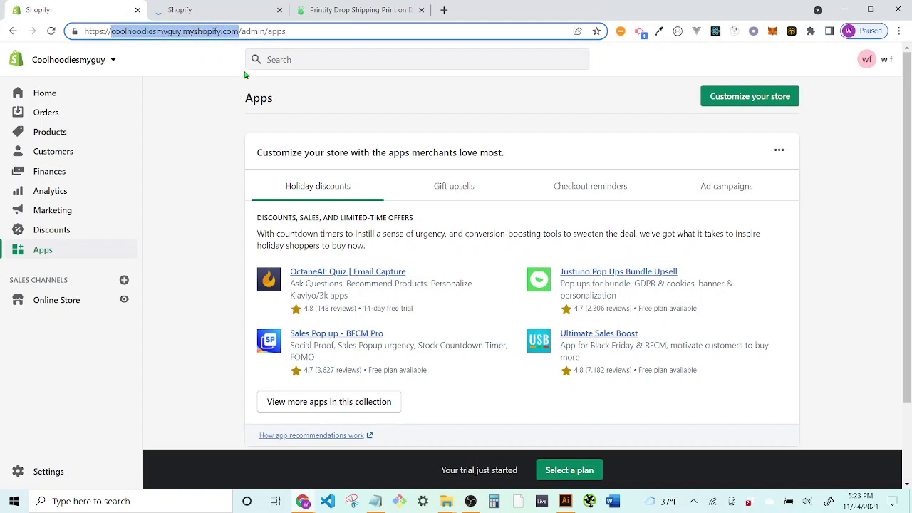
# Paste coolhoodiesmyguy.myshopify.com into Printify's store URL field and connect.
pyautogui.click(342, 14)
pyautogui.click(405, 291)
pyautogui.write('coolhoodiesmyguy.myshopify.com')
pyautogui.click(558, 349)
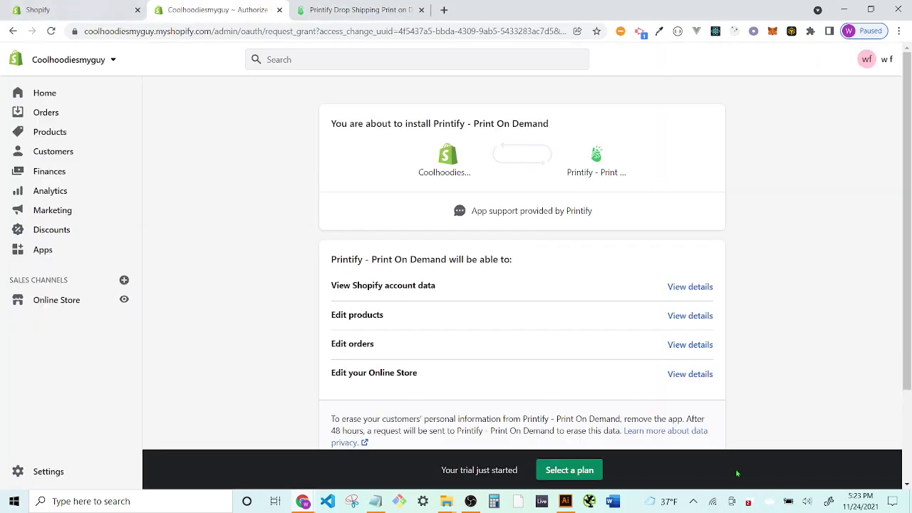
# Approve the Printify - Print On Demand install and bring its app page up in the admin.
pyautogui.scroll(-3, 622, 346)
pyautogui.click(695, 361)
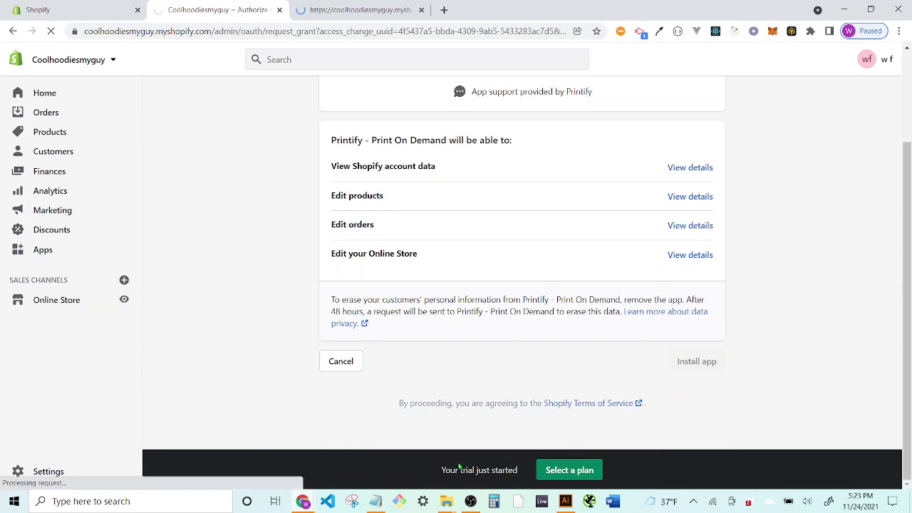
pyautogui.scroll(-3, 641, 352)
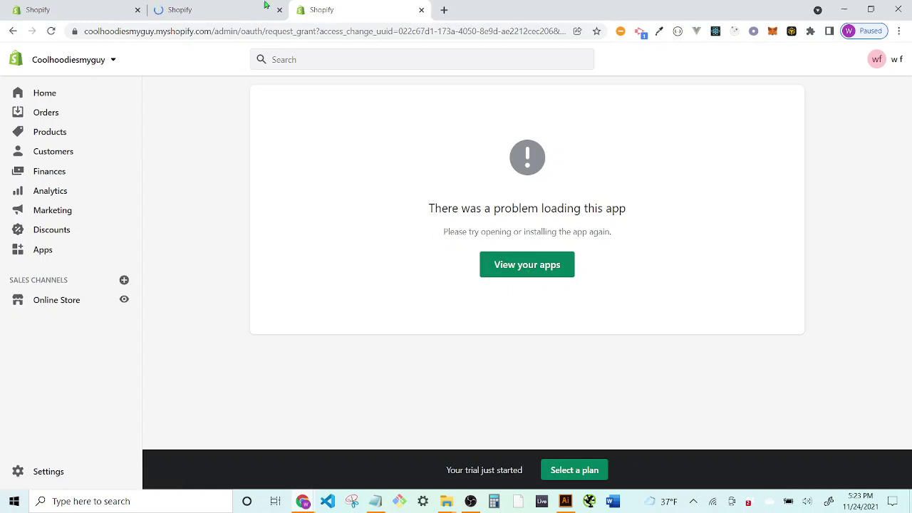
pyautogui.click(214, 12)
pyautogui.click(75, 10)
pyautogui.hotkey('ctrl', 'Tab')
pyautogui.hotkey('ctrl', 'Tab')
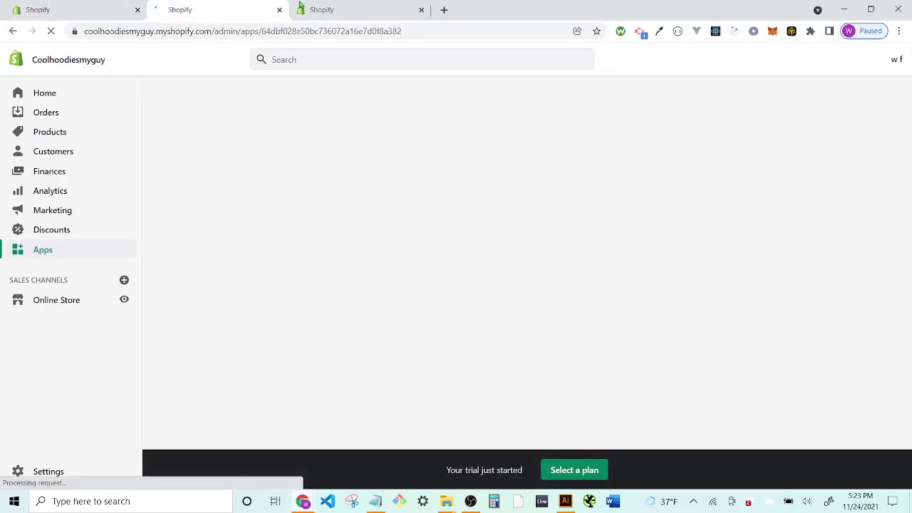
pyautogui.click(13, 33)
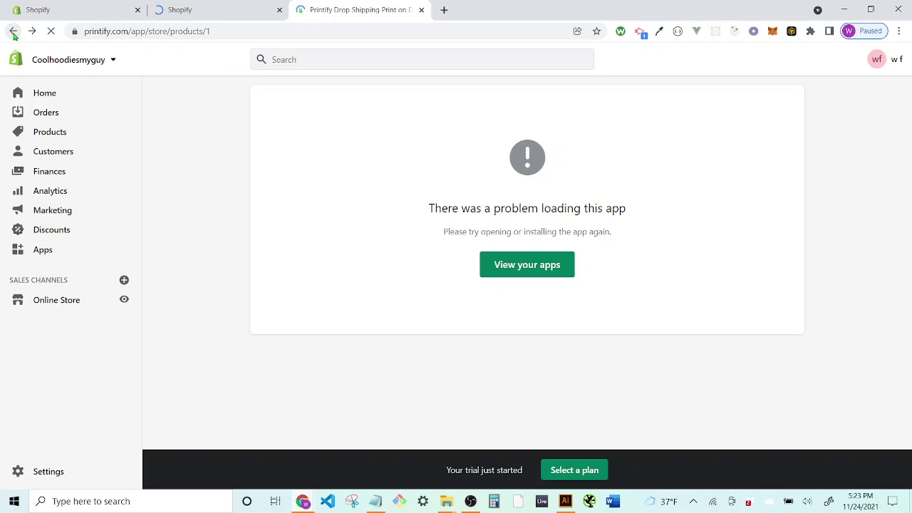
pyautogui.click(143, 17)
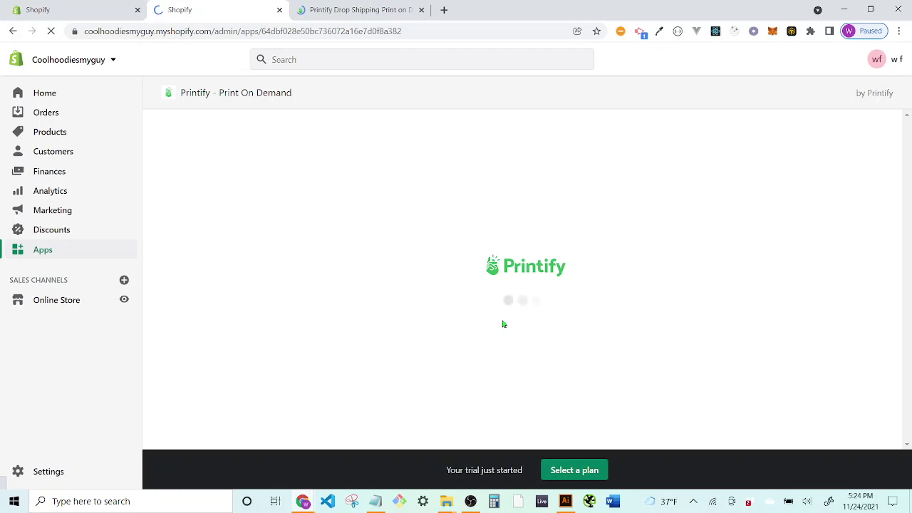
# Pass the reCAPTCHA check and sign back into the Printify account.
pyautogui.click(326, 7)
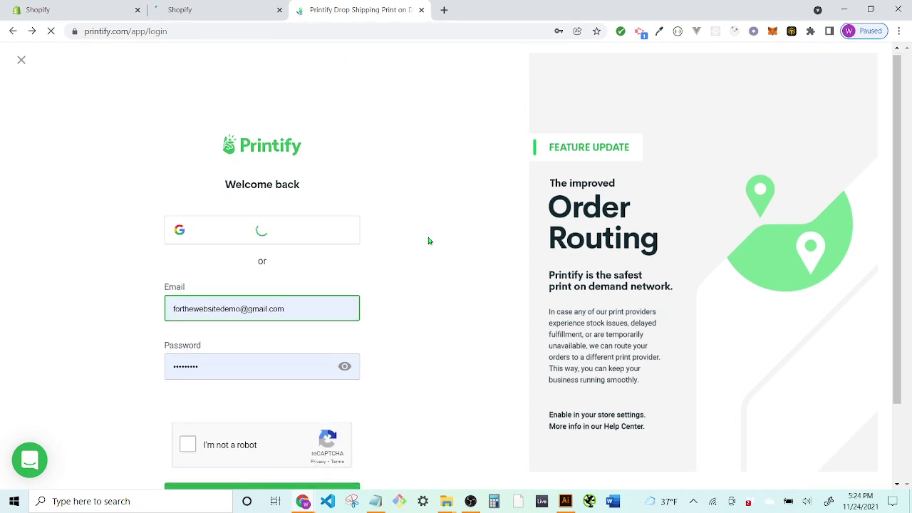
pyautogui.scroll(-2, 368, 271)
pyautogui.click(271, 404)
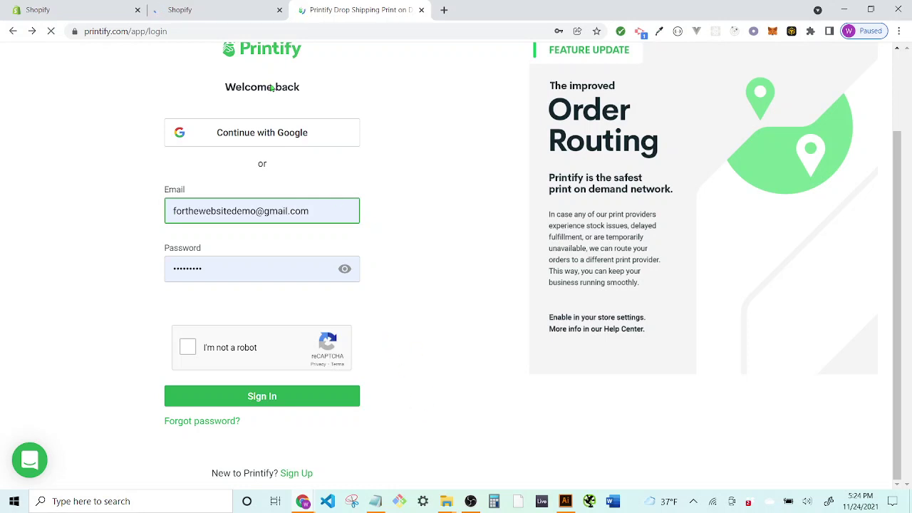
pyautogui.click(187, 347)
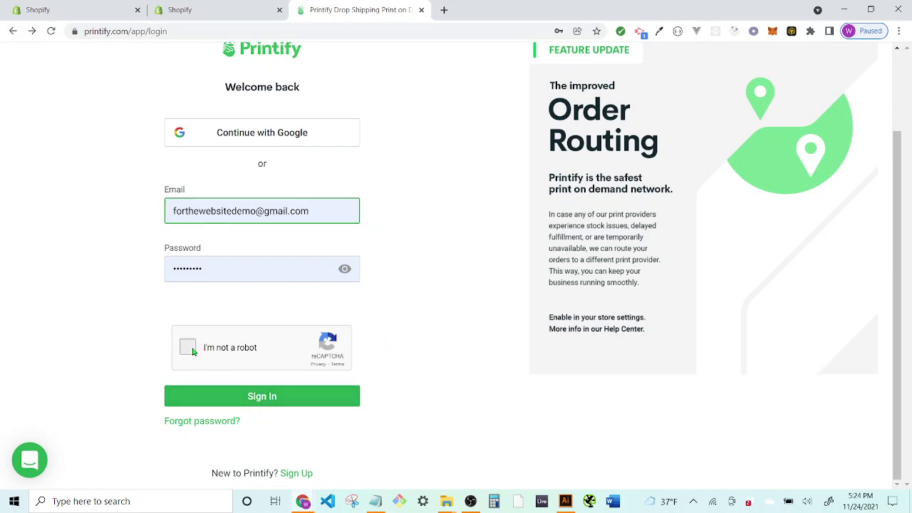
pyautogui.click(287, 396)
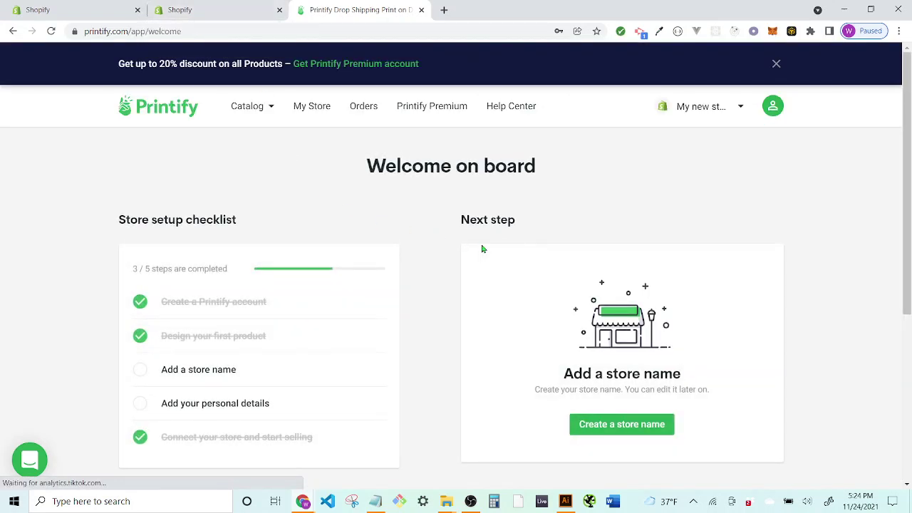
pyautogui.scroll(-1, 455, 242)
# Rename the Printify store from My new store to 'cool hoodies my guy' and save.
pyautogui.scroll(-1, 413, 289)
pyautogui.scroll(1, 651, 349)
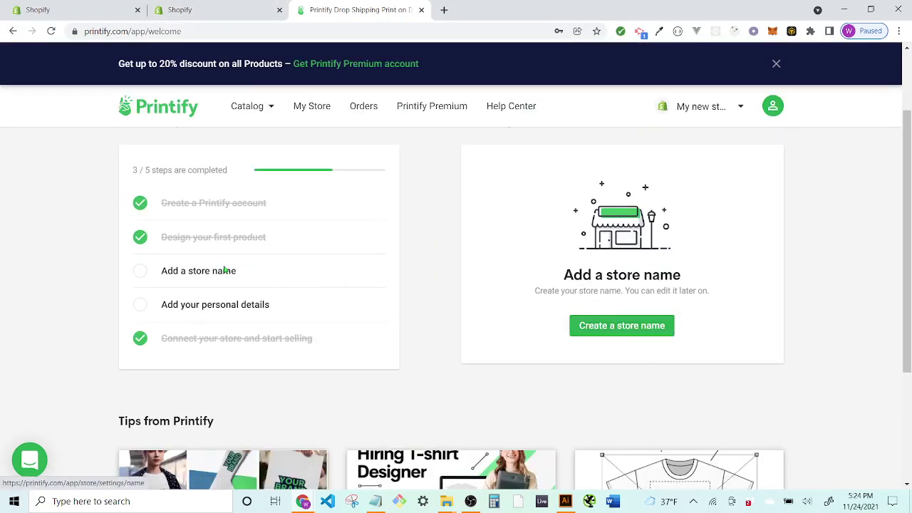
pyautogui.click(621, 326)
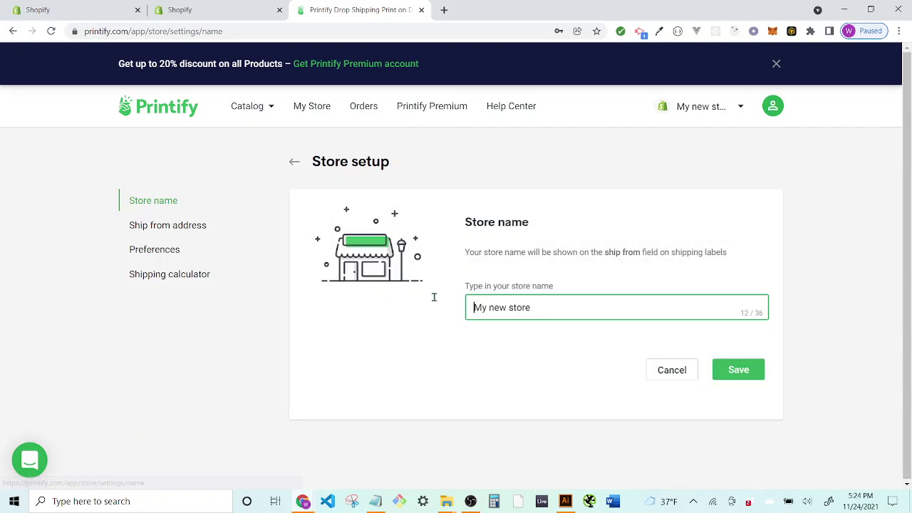
pyautogui.write('cool hoodies')
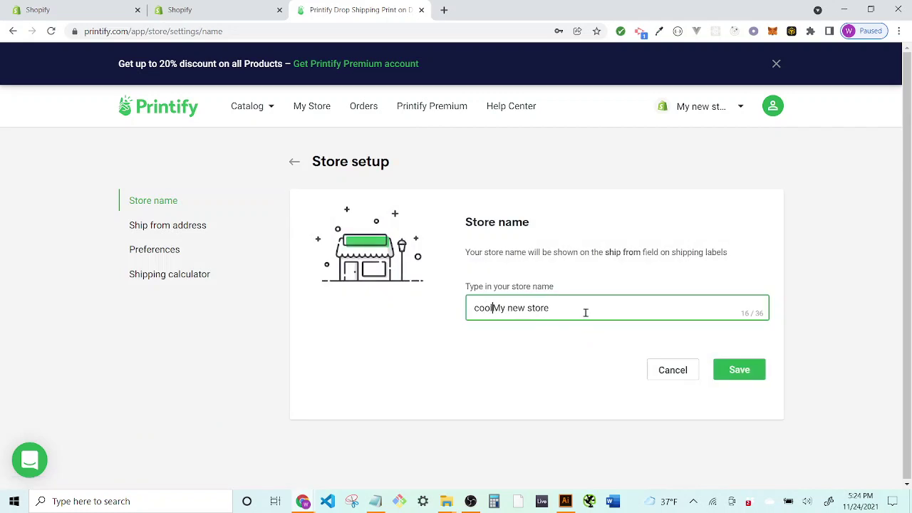
pyautogui.write(' dude')
pyautogui.press('Delete')
pyautogui.press('Delete')
pyautogui.press('Delete')
pyautogui.press('Delete')
pyautogui.press('Delete')
pyautogui.press('Delete')
pyautogui.press('Delete')
pyautogui.press('Delete')
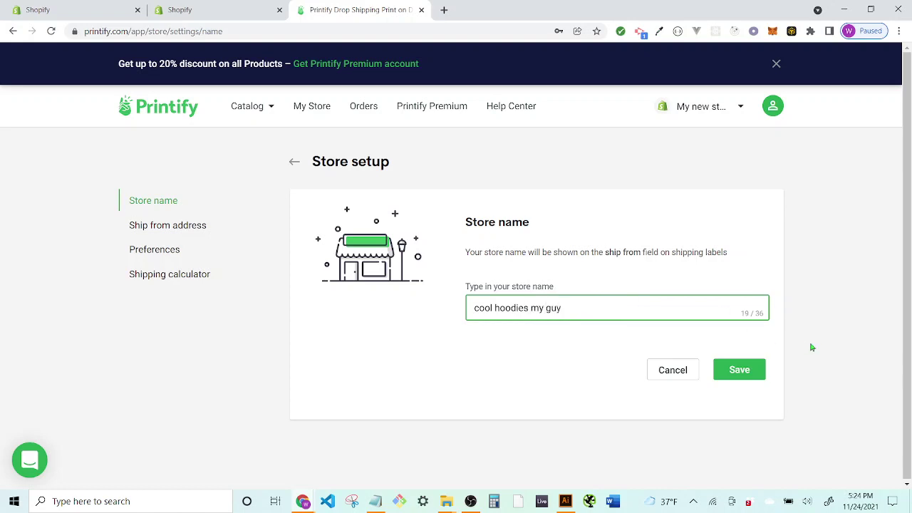
pyautogui.click(748, 372)
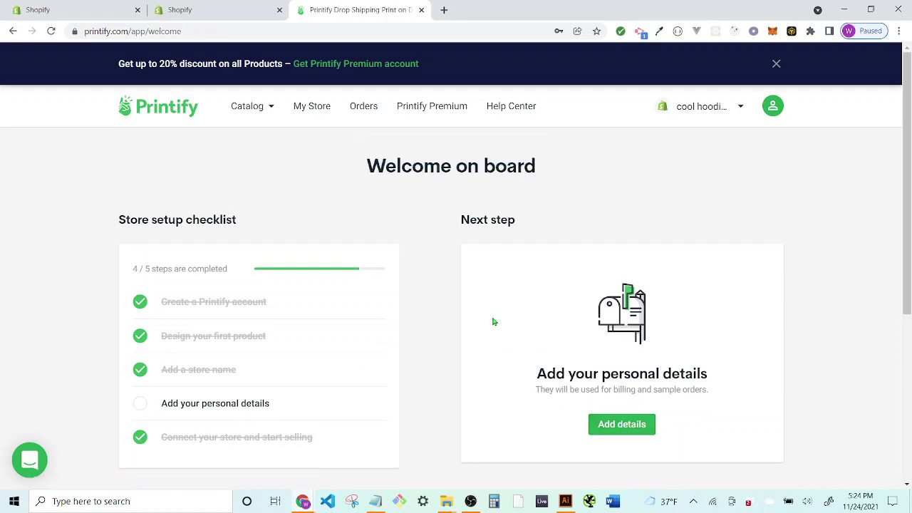
pyautogui.scroll(-2, 129, 263)
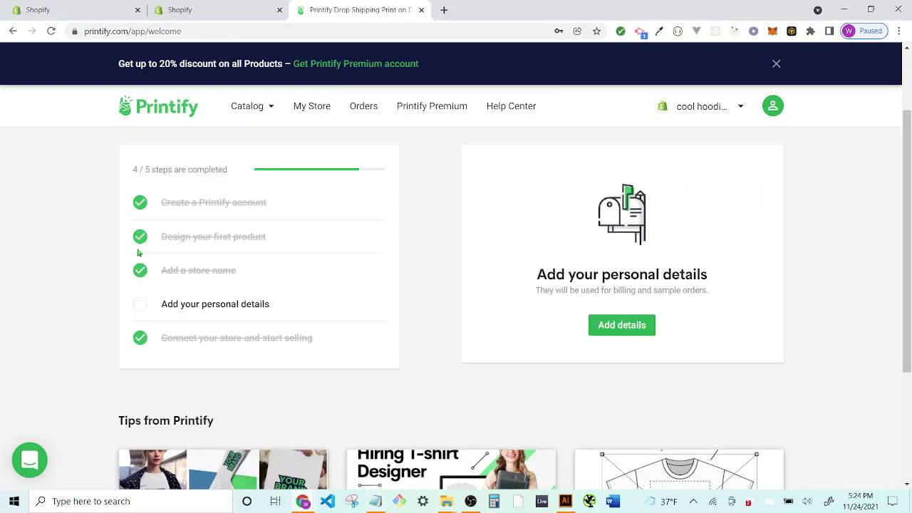
pyautogui.click(235, 303)
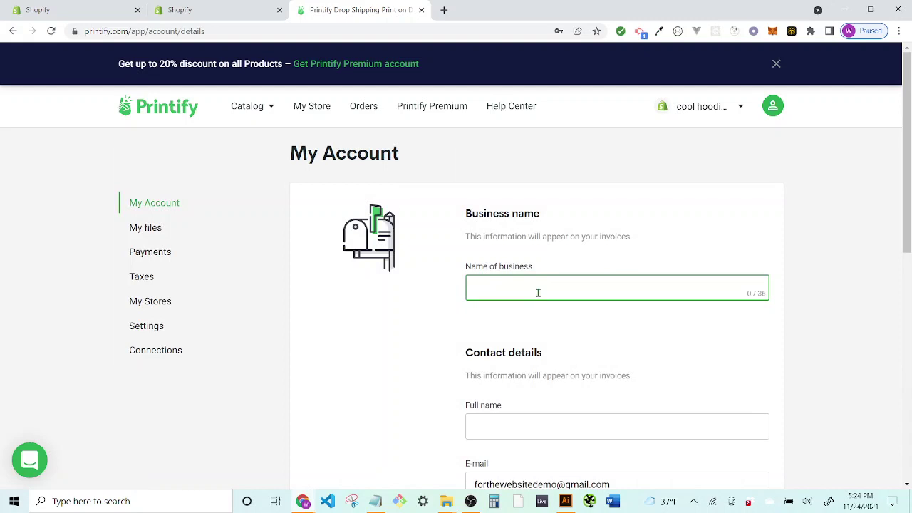
# Enter the business name, the account's full name and the contact phone number in Printify.
pyautogui.scroll(-2, 641, 320)
pyautogui.write('gfdg')
pyautogui.click(527, 331)
pyautogui.write('gdfgfd')
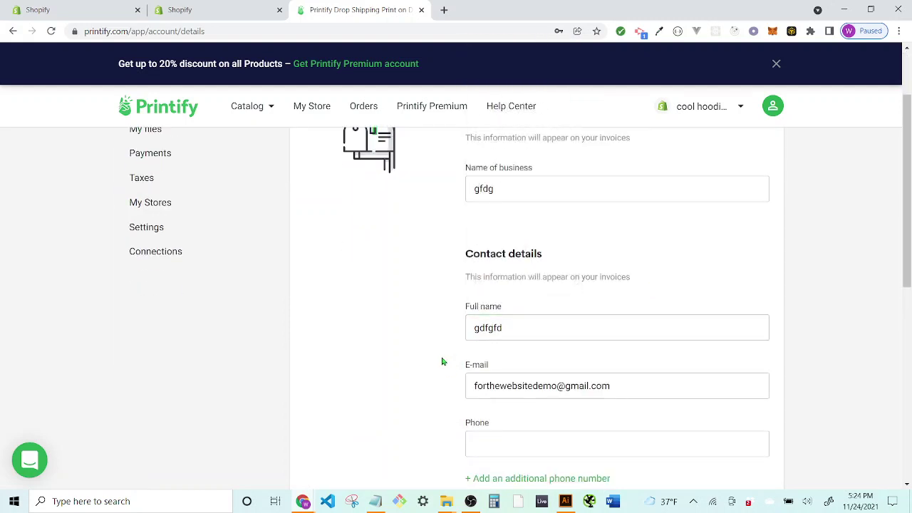
pyautogui.scroll(-4, 442, 362)
pyautogui.click(554, 242)
pyautogui.write('12344')
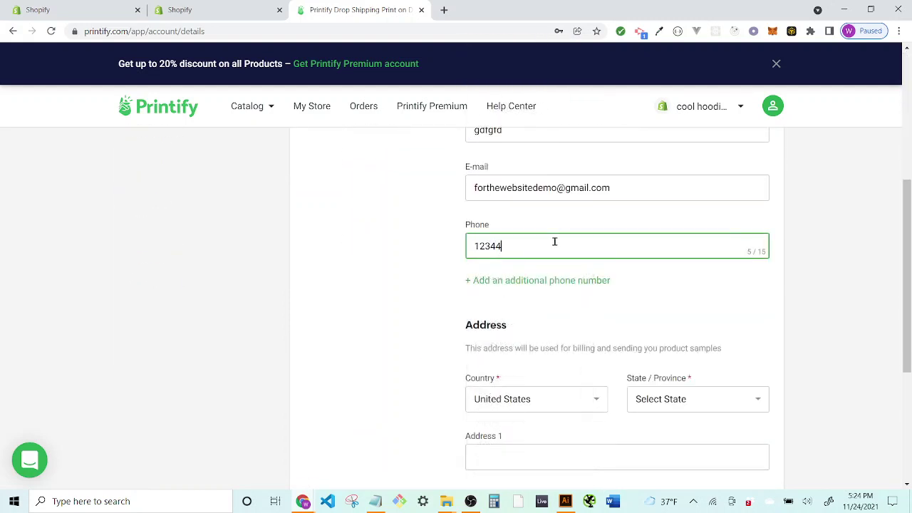
pyautogui.write('56840')
pyautogui.click(406, 283)
# Fill in Address 1, pick the saved city entry, and save the billing details.
pyautogui.scroll(-4, 463, 288)
pyautogui.click(518, 263)
pyautogui.write('rewr')
pyautogui.click(757, 449)
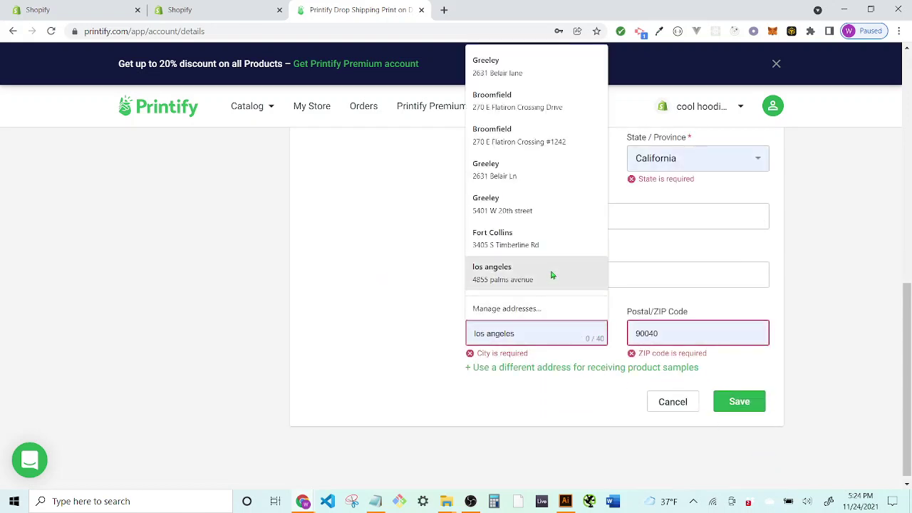
pyautogui.click(549, 271)
pyautogui.click(755, 407)
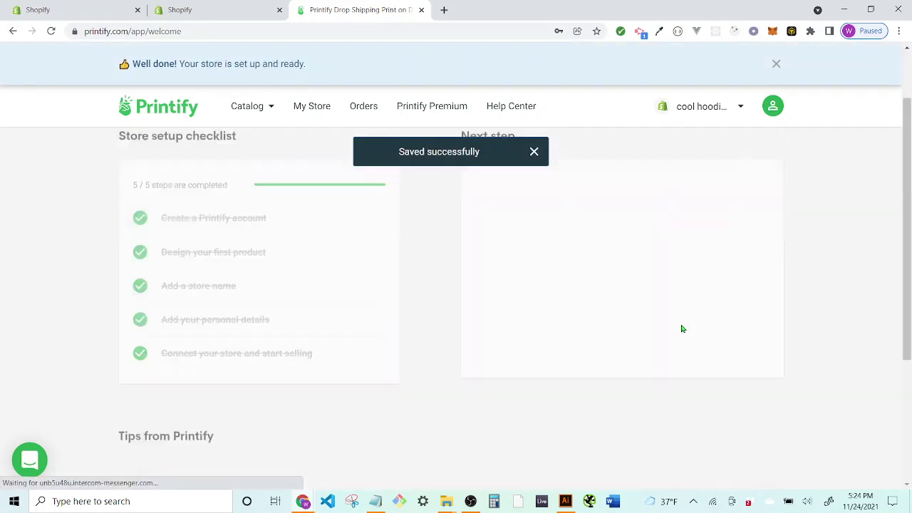
# Go to the Shopify admin tab showing the Printify app.
pyautogui.scroll(-4, 556, 344)
pyautogui.scroll(4, 391, 238)
pyautogui.scroll(-4, 588, 254)
pyautogui.scroll(5, 589, 254)
pyautogui.click(230, 8)
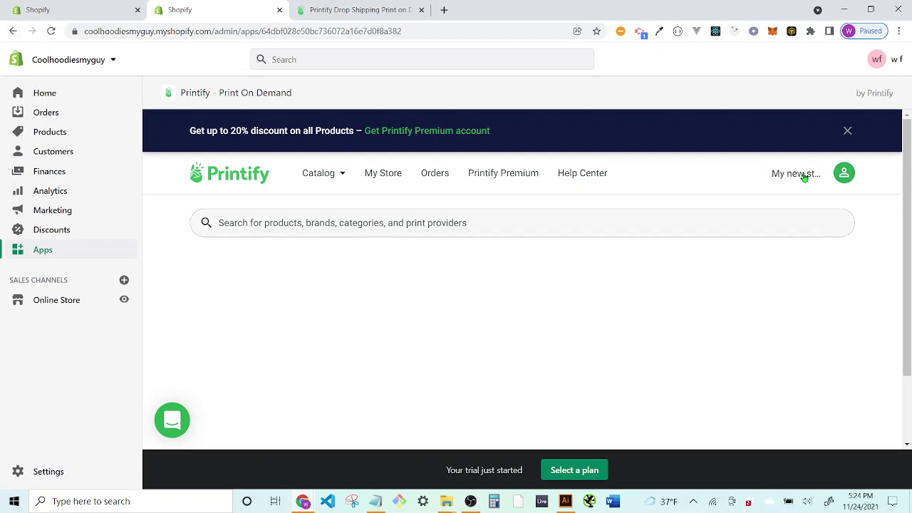
# Publish the Gorilla Hoodie from My Store, dismiss the feedback survey, and return to the welcome checklist.
pyautogui.click(841, 177)
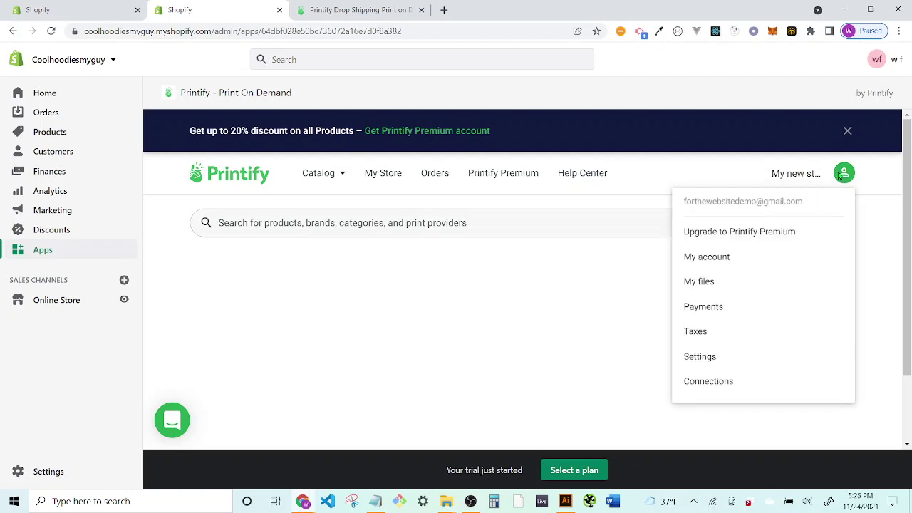
pyautogui.click(842, 177)
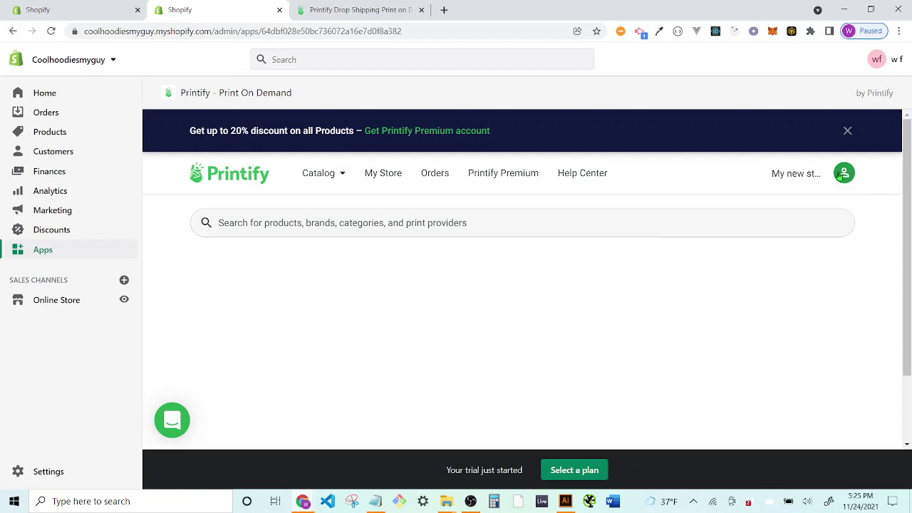
pyautogui.click(375, 178)
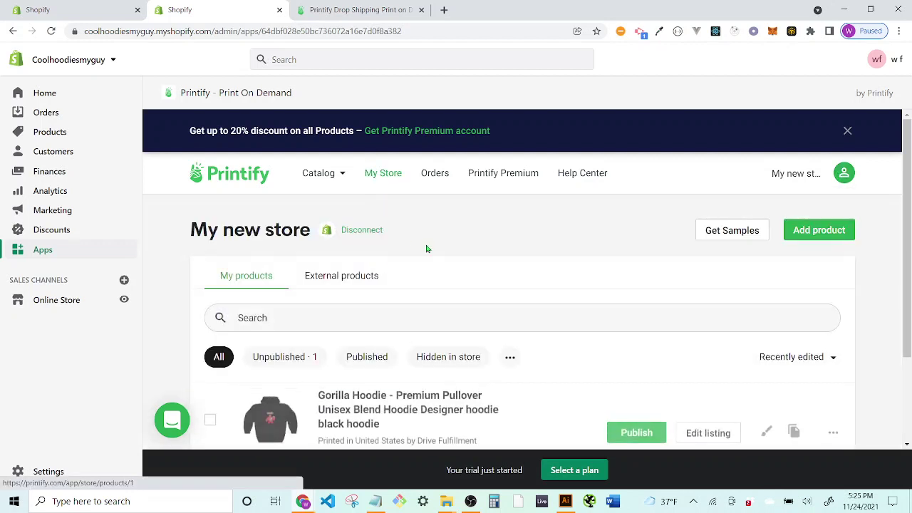
pyautogui.scroll(-1, 400, 275)
pyautogui.scroll(-1, 401, 279)
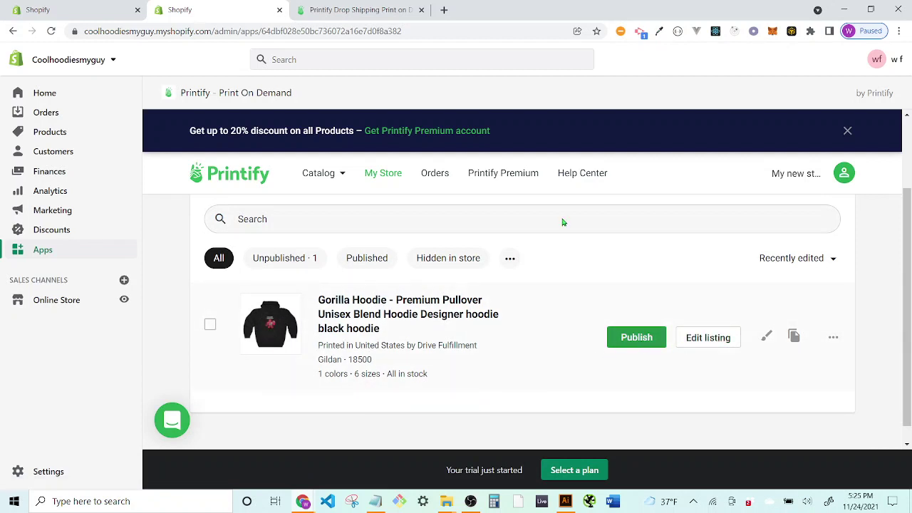
pyautogui.click(634, 336)
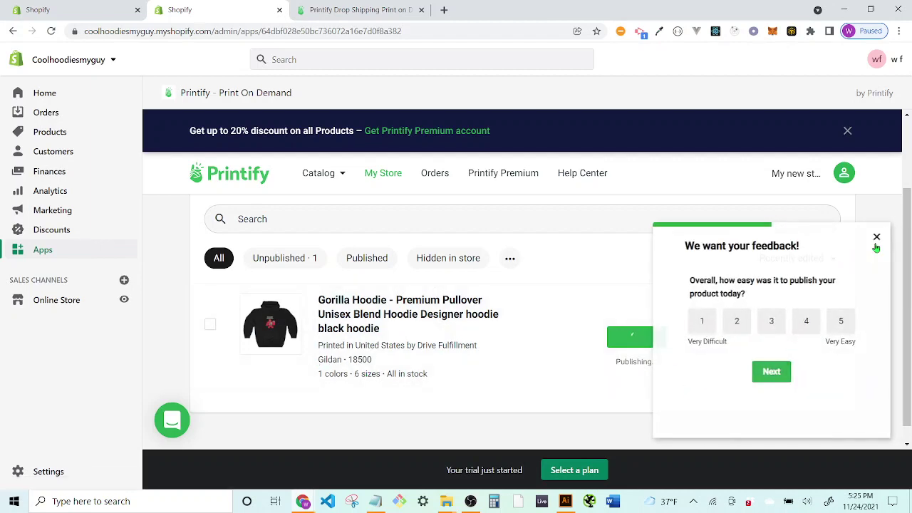
pyautogui.click(876, 238)
pyautogui.click(377, 9)
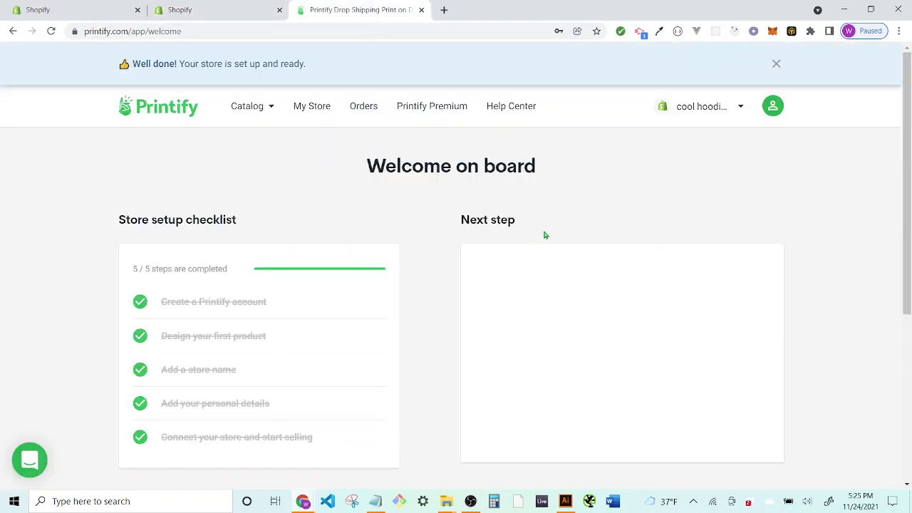
# Check the hoodie's publishing progress, then bring up the Shopify admin Apps page.
pyautogui.click(206, 8)
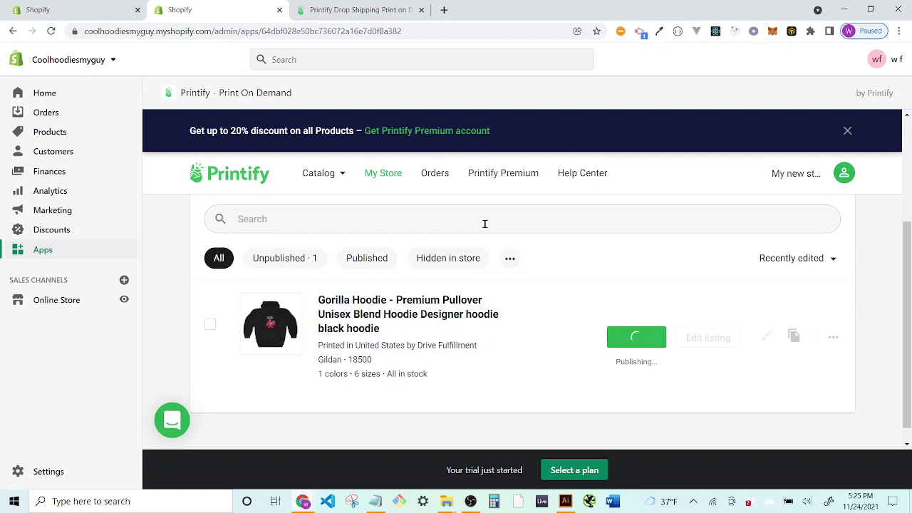
pyautogui.click(382, 7)
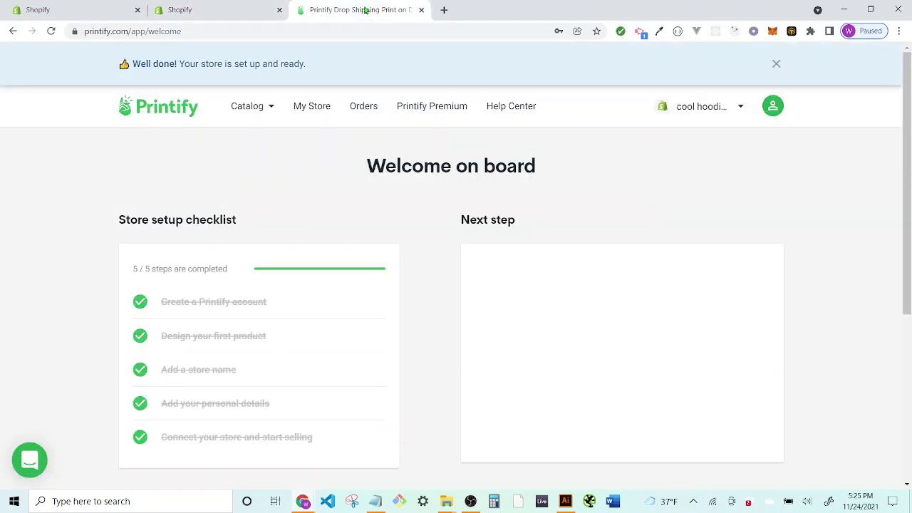
pyautogui.scroll(-3, 460, 299)
pyautogui.scroll(3, 382, 273)
pyautogui.click(230, 8)
pyautogui.click(81, 5)
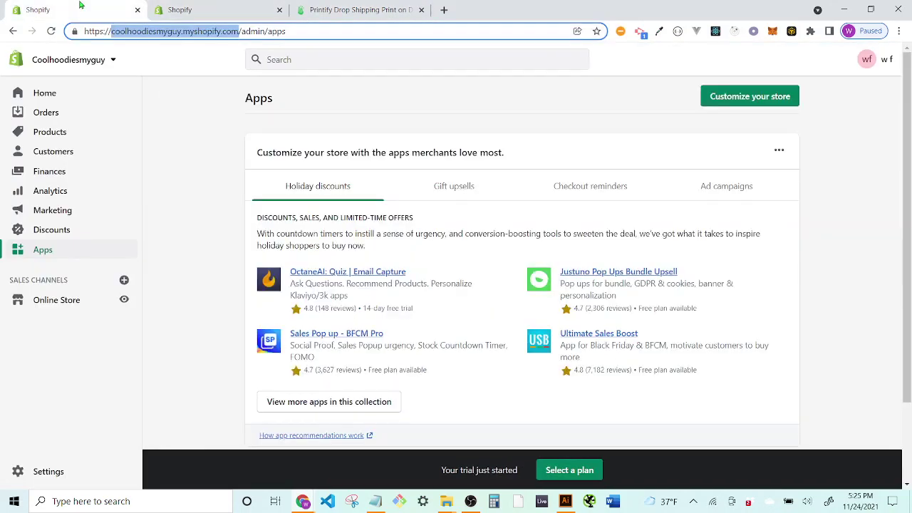
pyautogui.scroll(-2, 405, 269)
pyautogui.scroll(2, 394, 270)
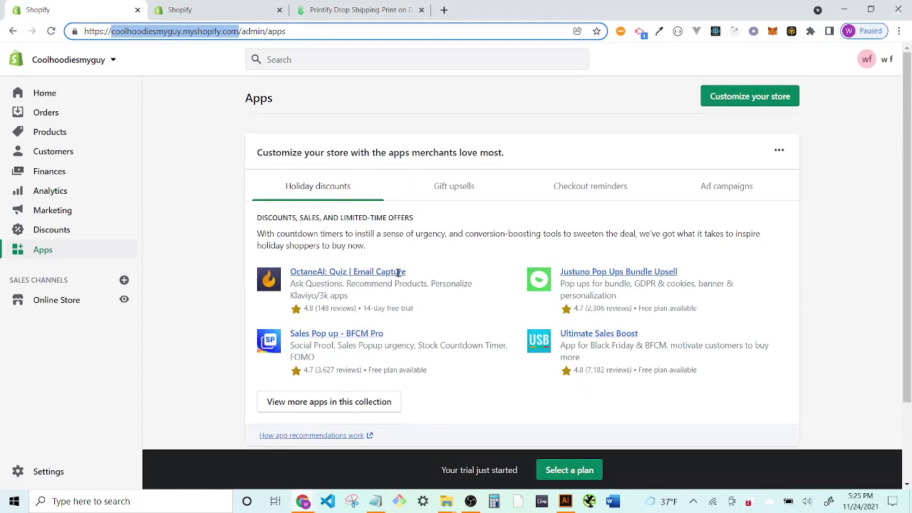
pyautogui.click(56, 476)
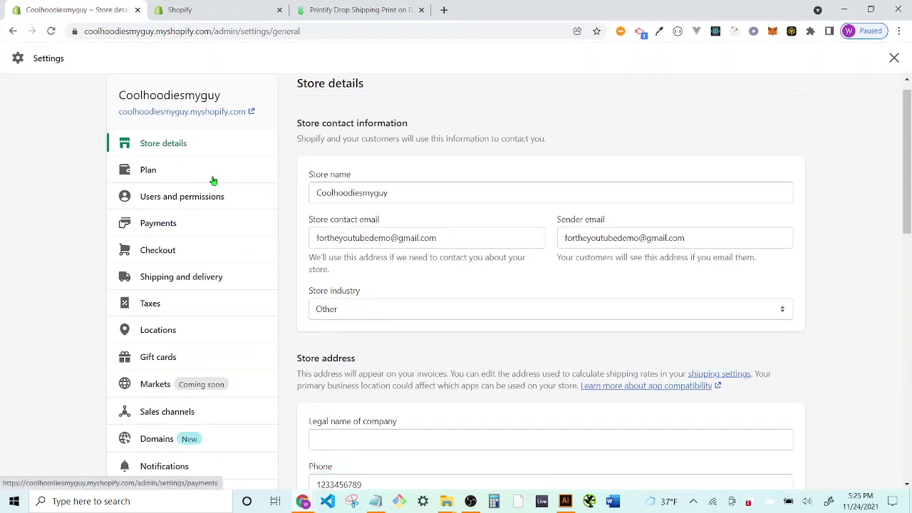
pyautogui.scroll(-3, 214, 187)
pyautogui.scroll(-3, 211, 236)
pyautogui.scroll(3, 198, 264)
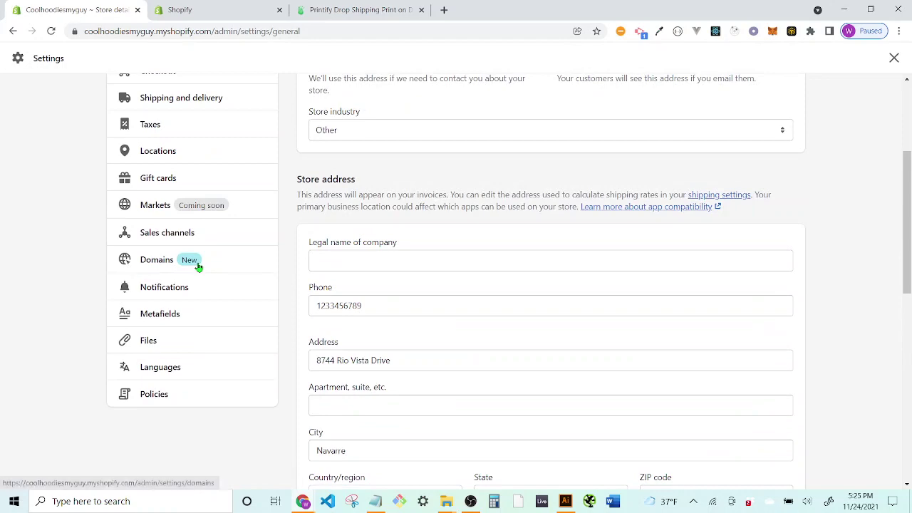
pyautogui.scroll(1, 198, 267)
pyautogui.scroll(2, 198, 267)
pyautogui.click(173, 191)
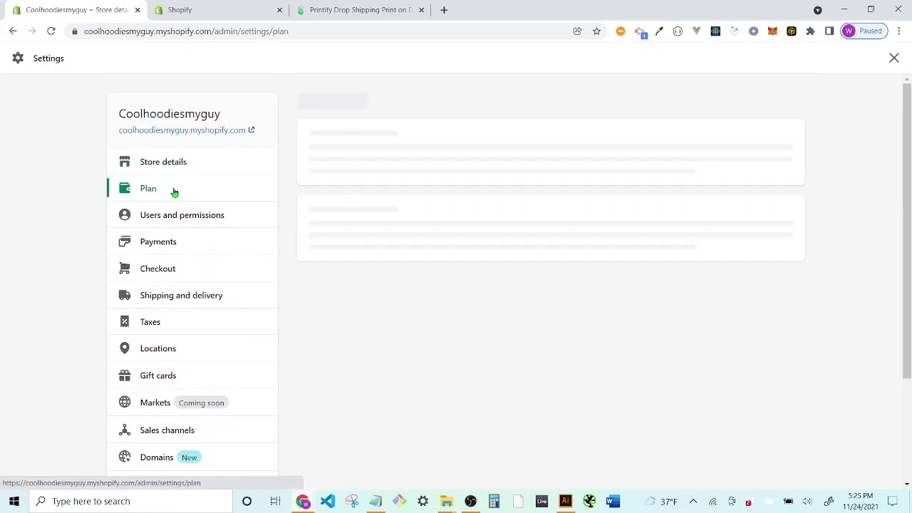
pyautogui.scroll(-2, 450, 301)
pyautogui.scroll(1, 450, 302)
pyautogui.scroll(-2, 448, 302)
pyautogui.scroll(2, 450, 285)
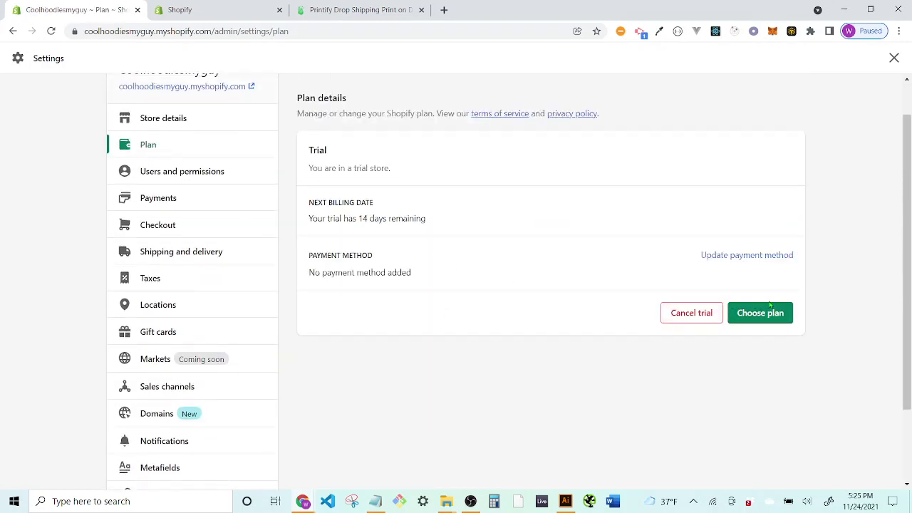
pyautogui.scroll(-2, 210, 343)
pyautogui.scroll(3, 165, 401)
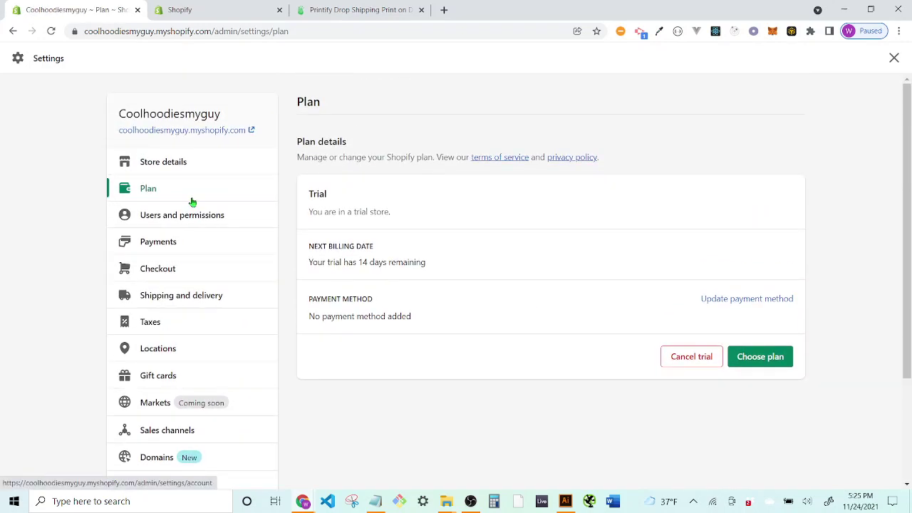
pyautogui.click(173, 165)
pyautogui.scroll(-10, 436, 272)
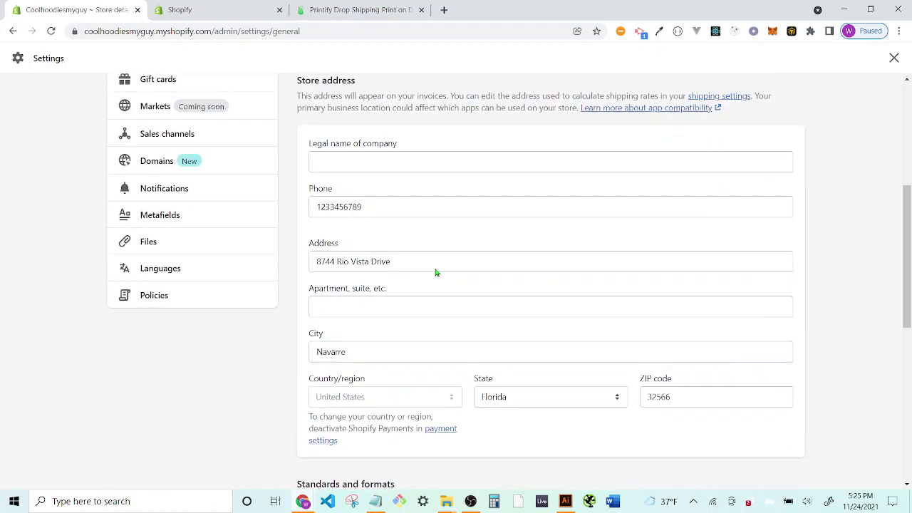
pyautogui.scroll(15, 287, 386)
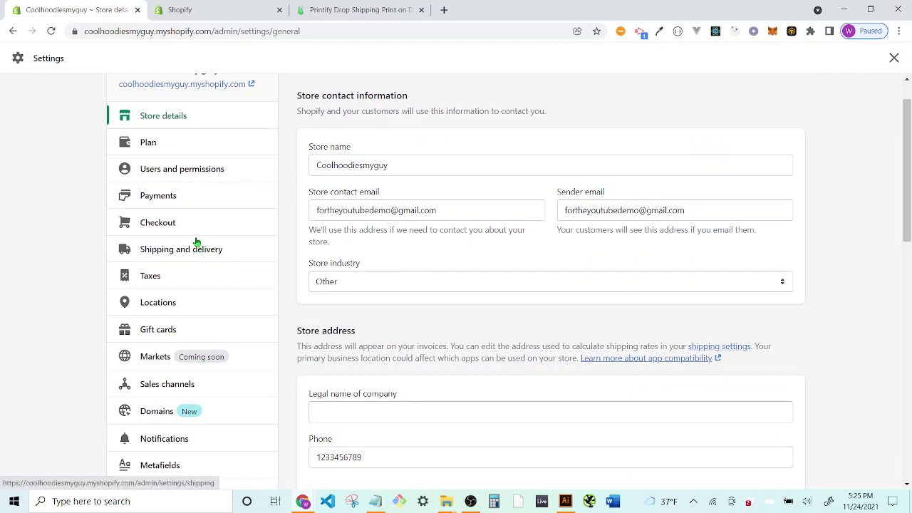
pyautogui.scroll(-1, 210, 340)
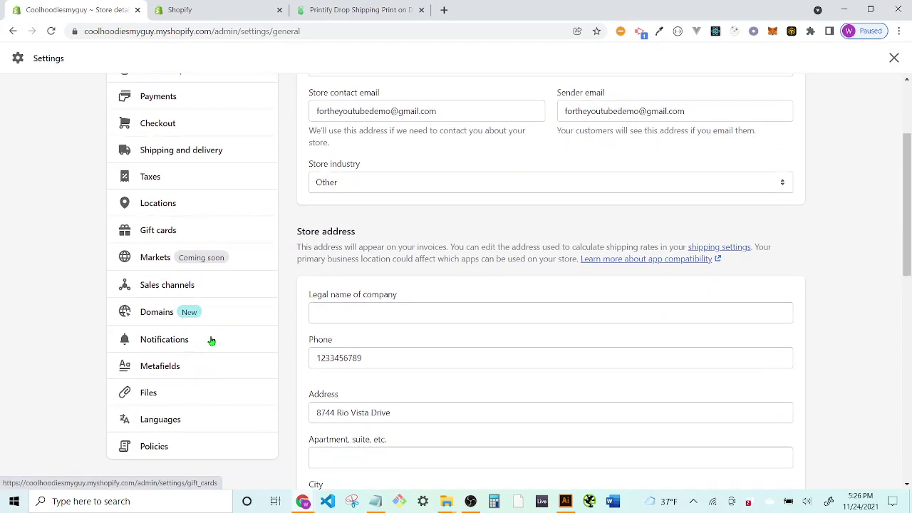
pyautogui.scroll(1, 671, 146)
pyautogui.scroll(1, 670, 146)
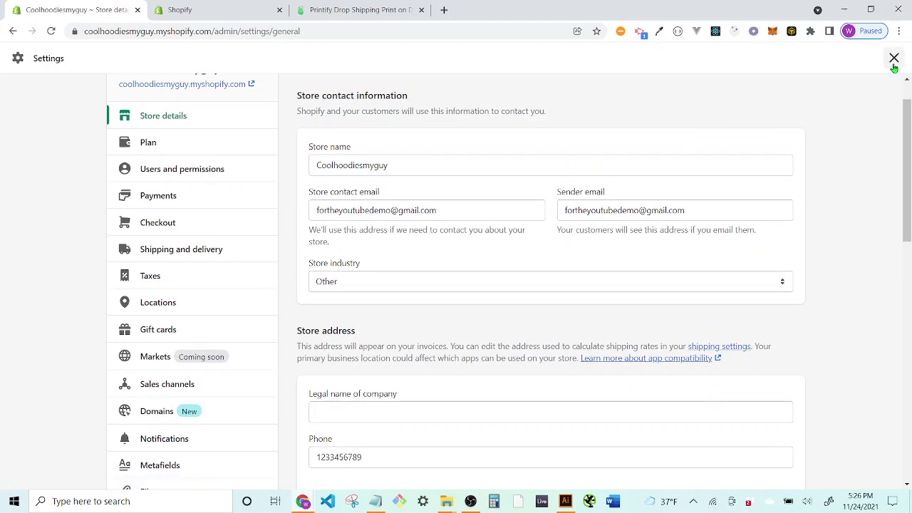
pyautogui.click(894, 58)
pyautogui.click(64, 301)
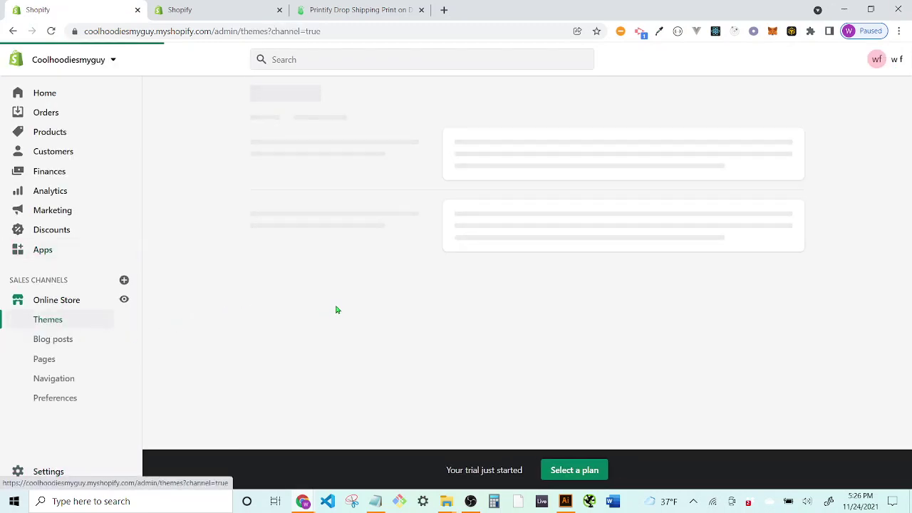
# Replace the storefront password under Password protection in Online Store Preferences and save.
pyautogui.click(56, 403)
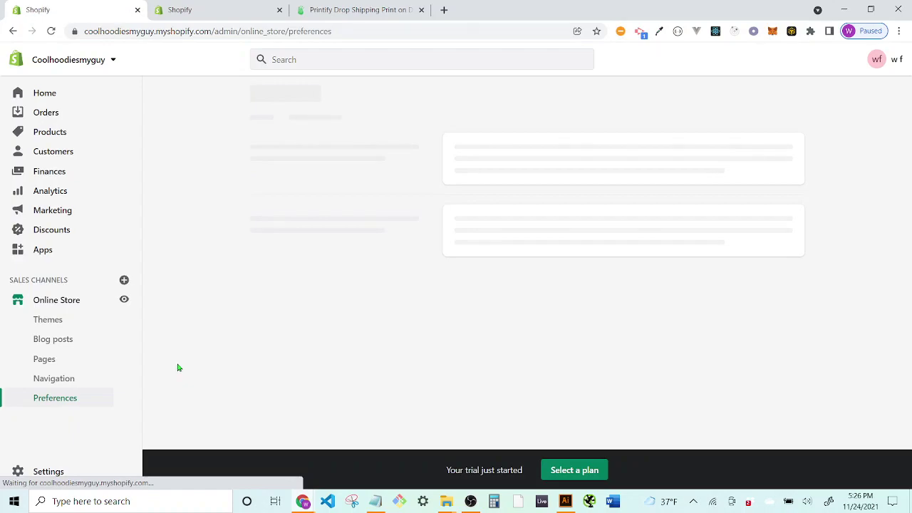
pyautogui.scroll(-6, 357, 302)
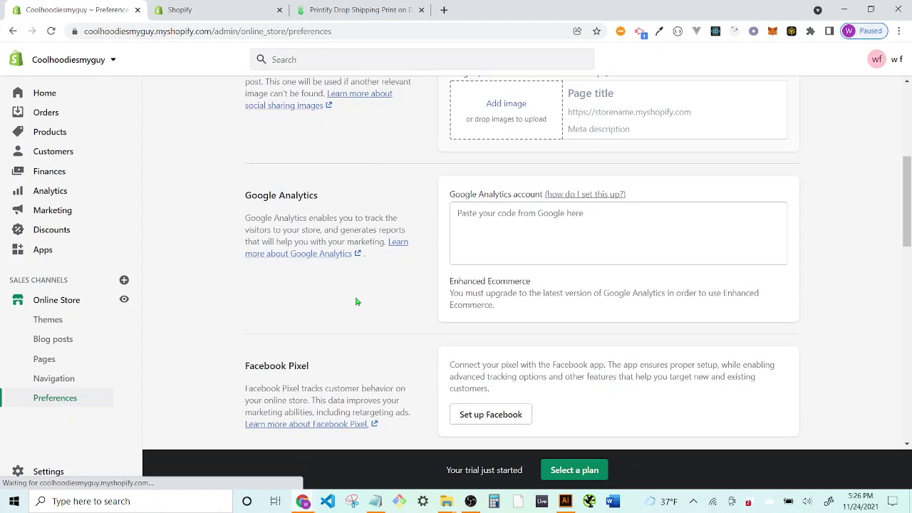
pyautogui.scroll(-6, 356, 302)
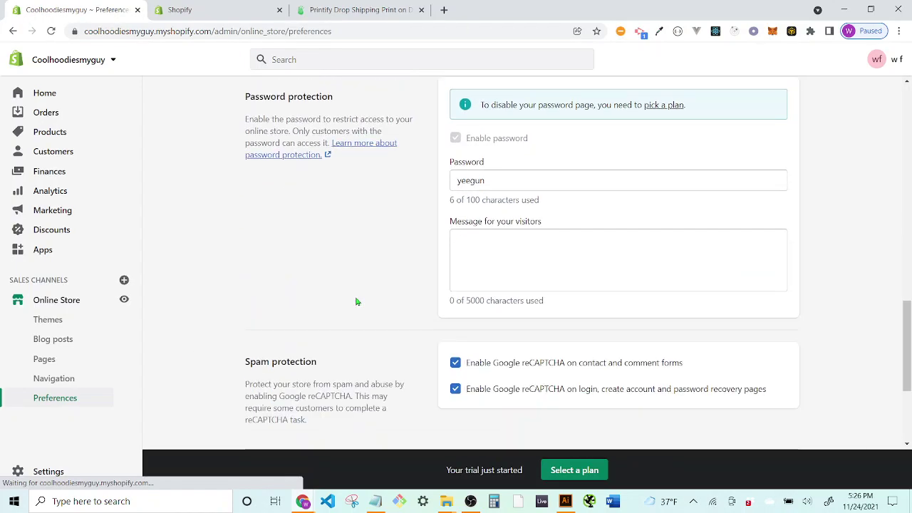
pyautogui.doubleClick(525, 182)
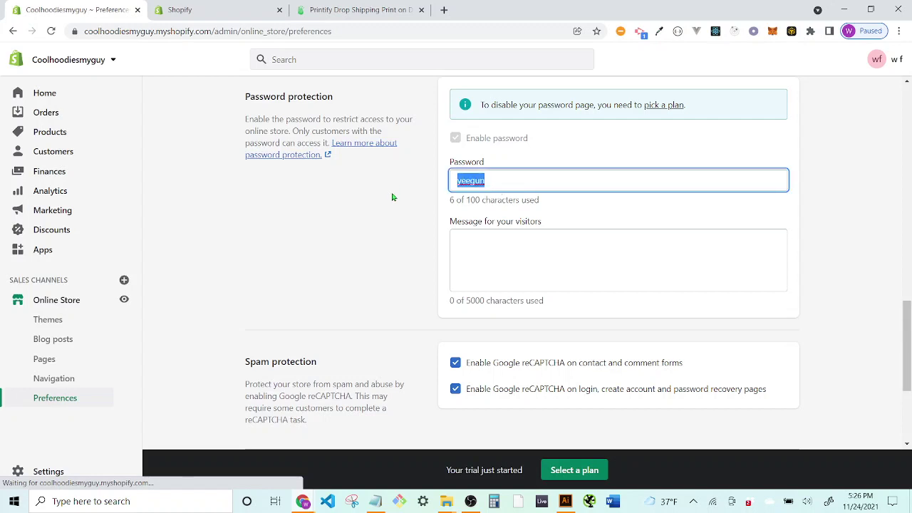
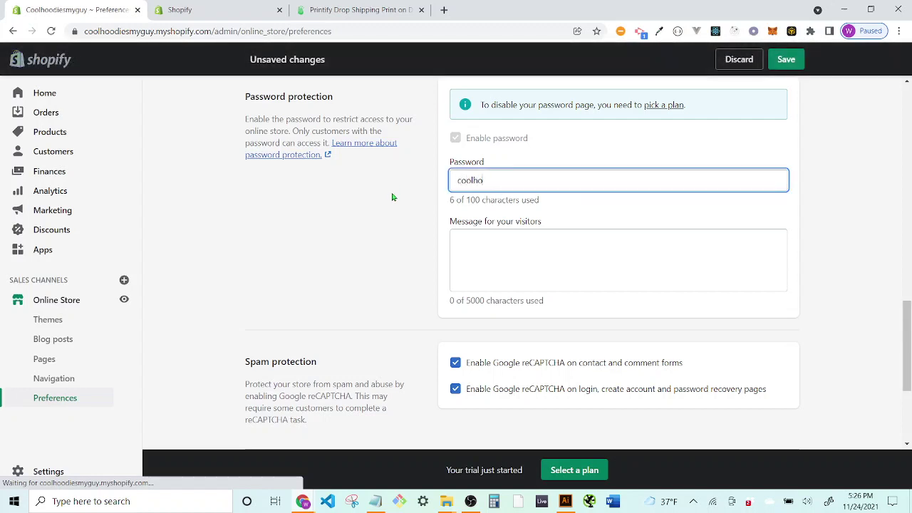
pyautogui.click(786, 59)
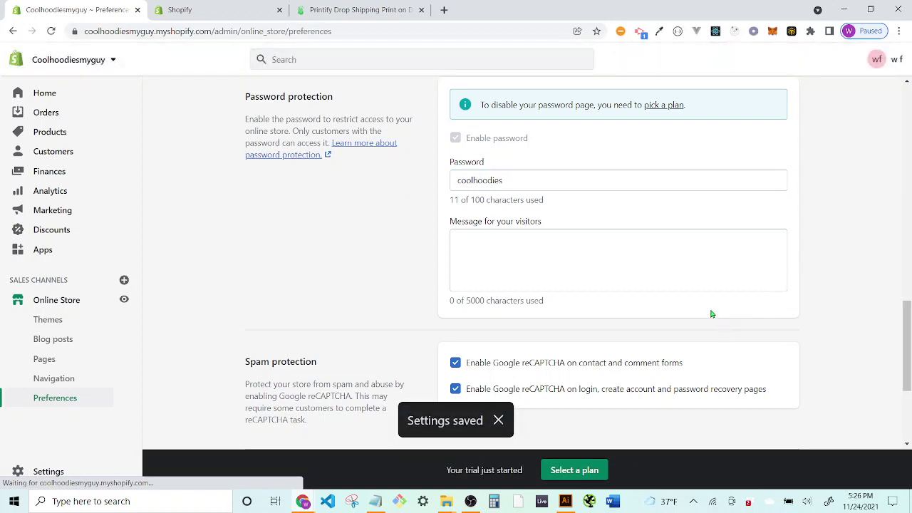
pyautogui.scroll(1, 628, 288)
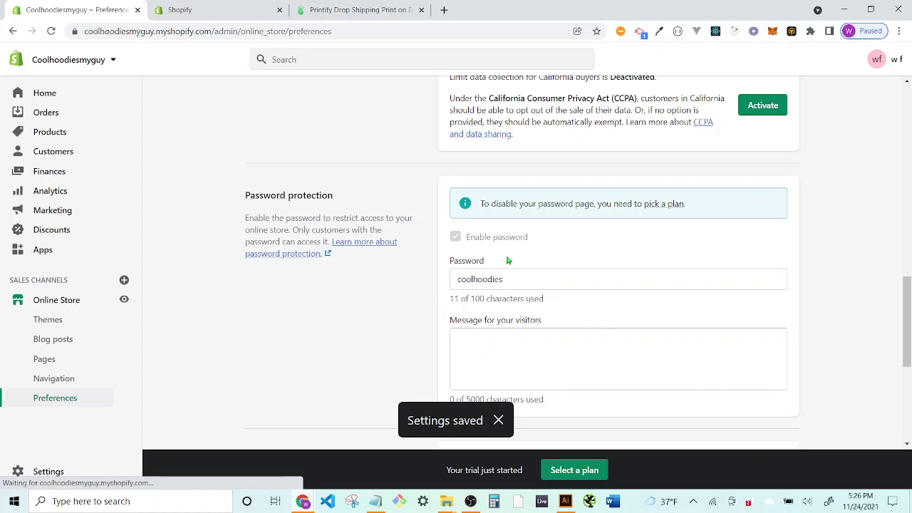
pyautogui.scroll(3, 585, 287)
pyautogui.scroll(6, 584, 287)
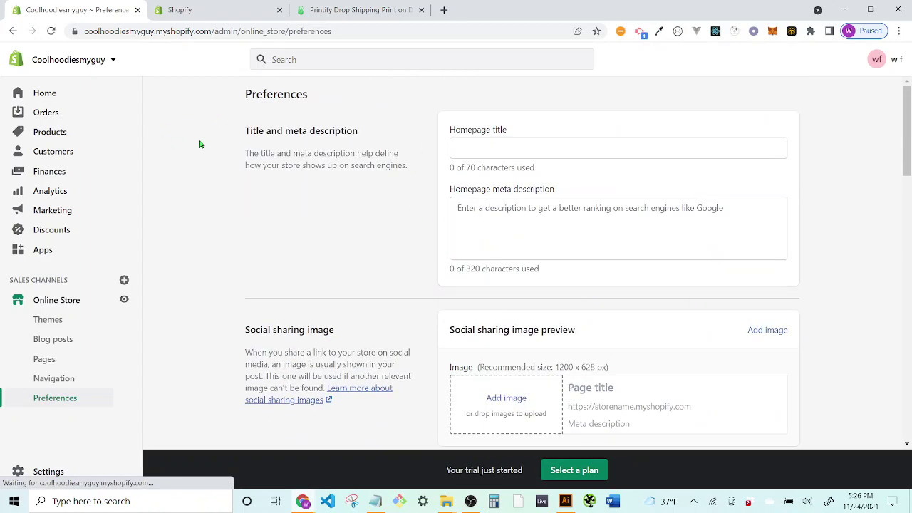
# Set the Homepage title to 'Cool Hoodies MY Guy'.
pyautogui.scroll(-10, 421, 224)
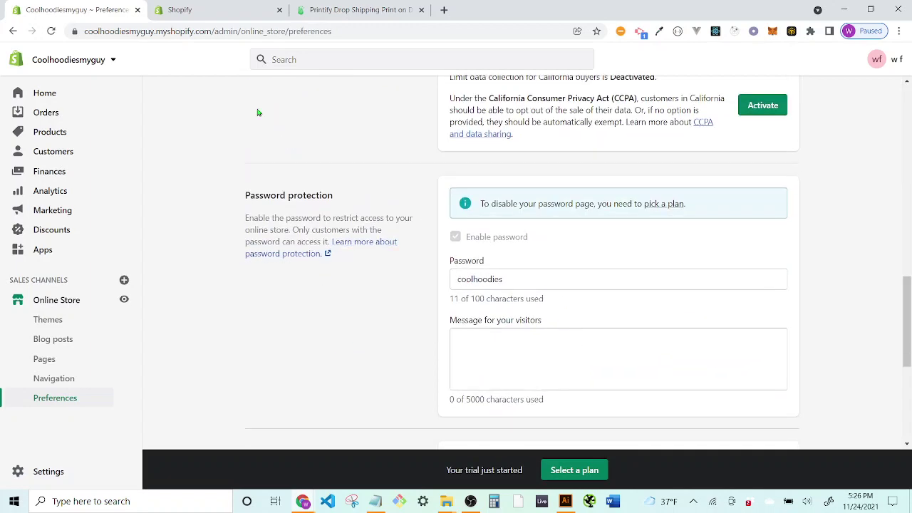
pyautogui.scroll(10, 240, 225)
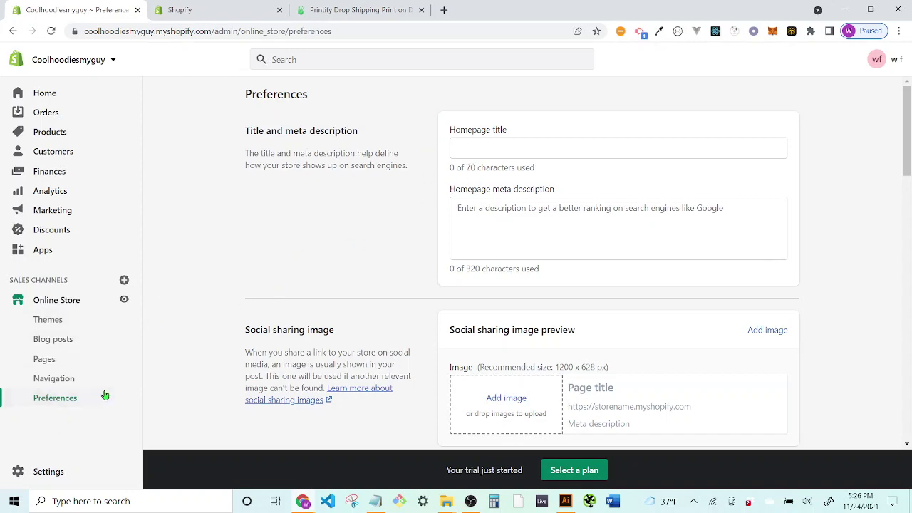
pyautogui.moveTo(462, 133); pyautogui.dragTo(522, 127)
pyautogui.click(399, 174)
pyautogui.click(491, 153)
pyautogui.write('Co')
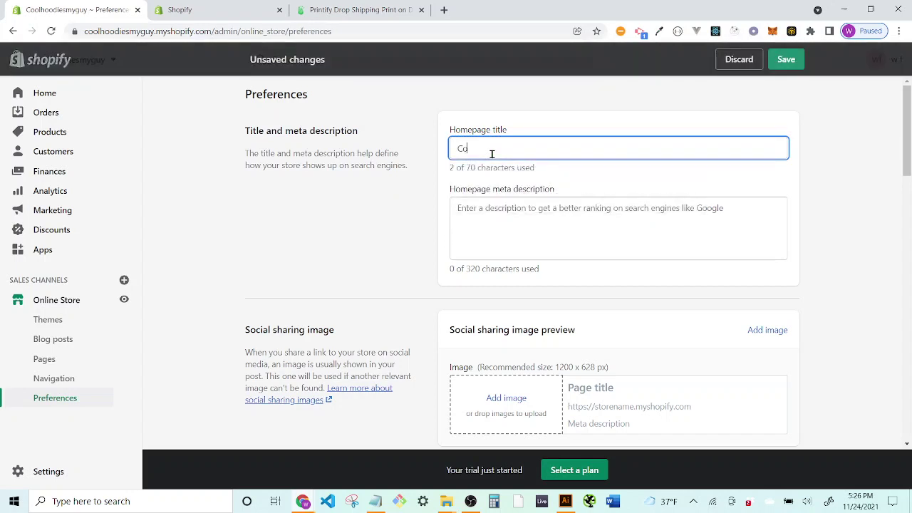
pyautogui.write('ol Hoodies MY Guy')
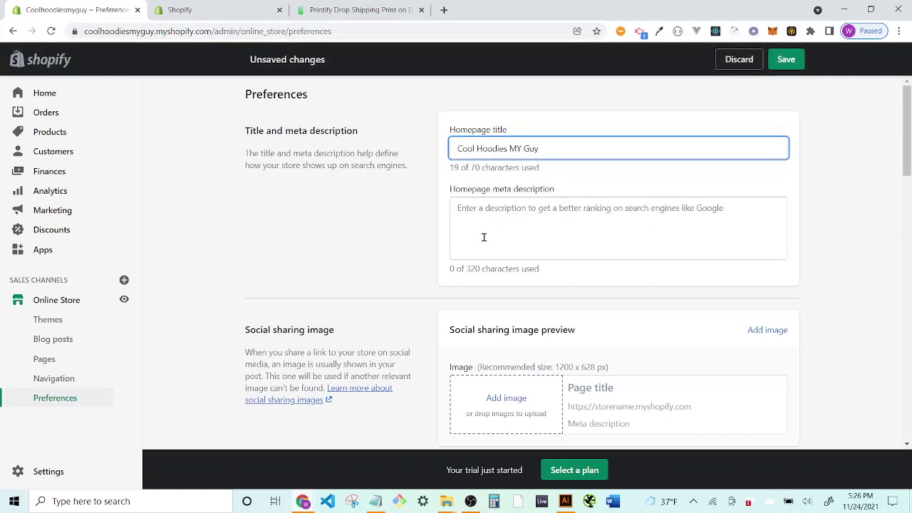
# Write a meta description about cool hoodies, premium pullovers and affordable gifts, and save.
pyautogui.click(482, 238)
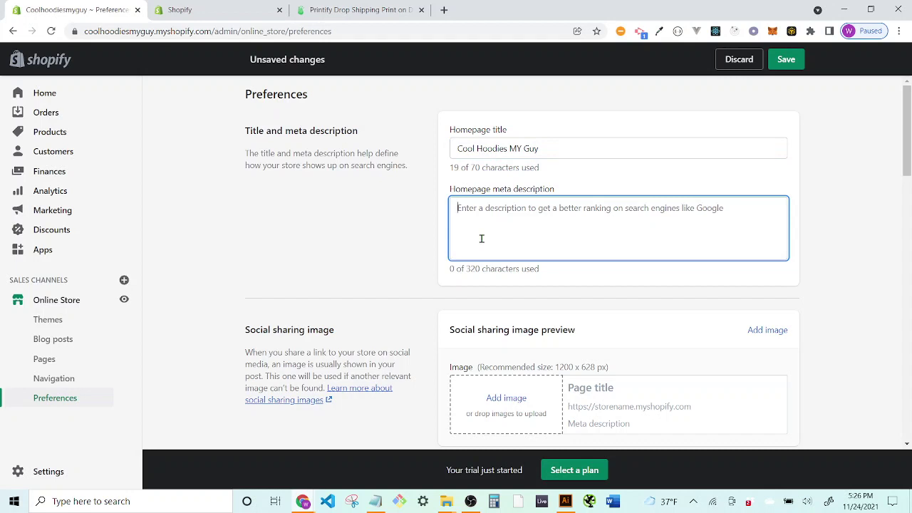
pyautogui.write('This is a shop full')
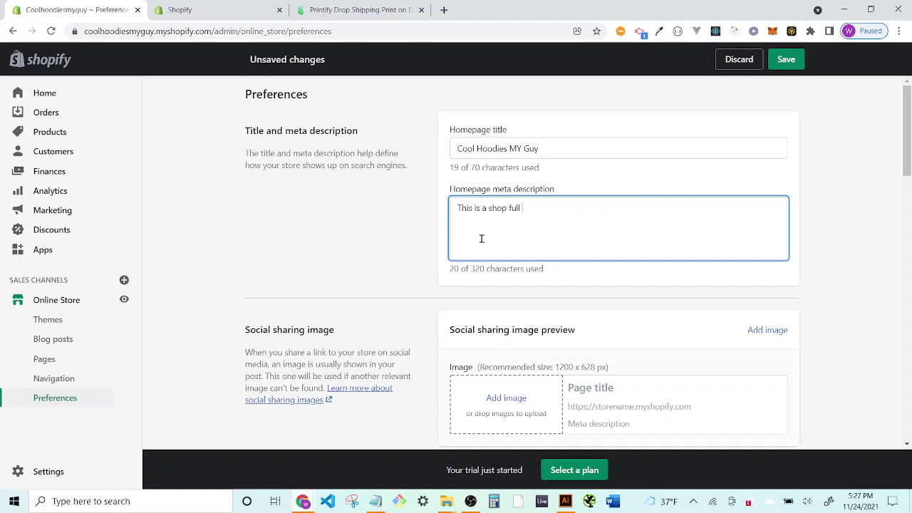
pyautogui.write(' of cool hoodies. Cool hoodies my')
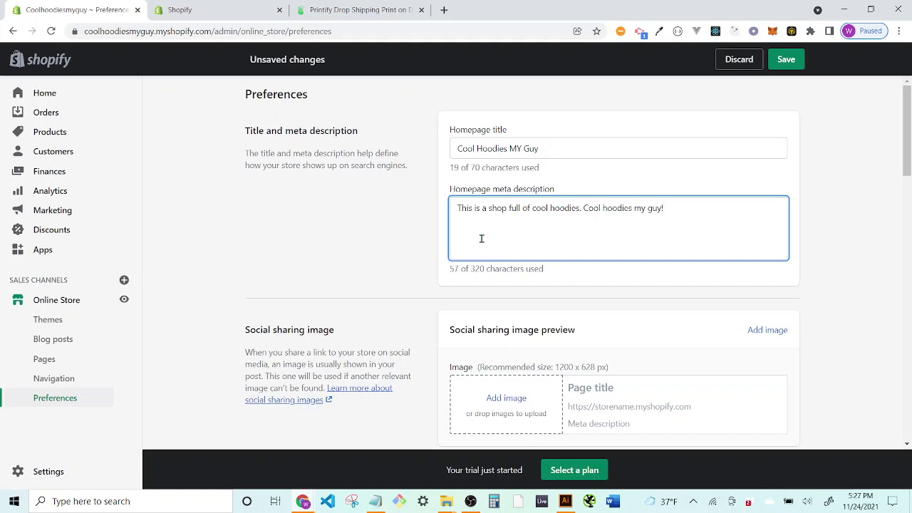
pyautogui.write('guy! Cool hoodies offers premium pullov')
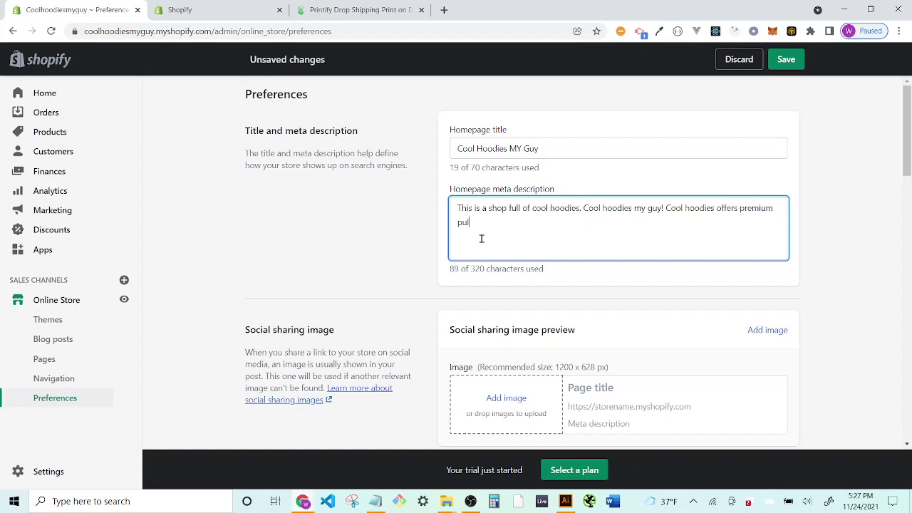
pyautogui.write('ers')
pyautogui.write('. Perfect aff')
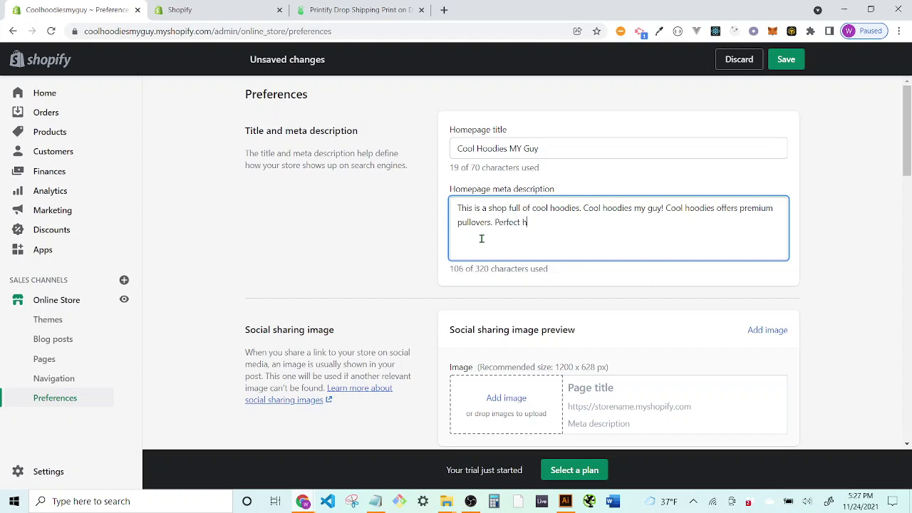
pyautogui.write('ordable gifts.')
pyautogui.doubleClick(458, 269)
pyautogui.click(422, 267)
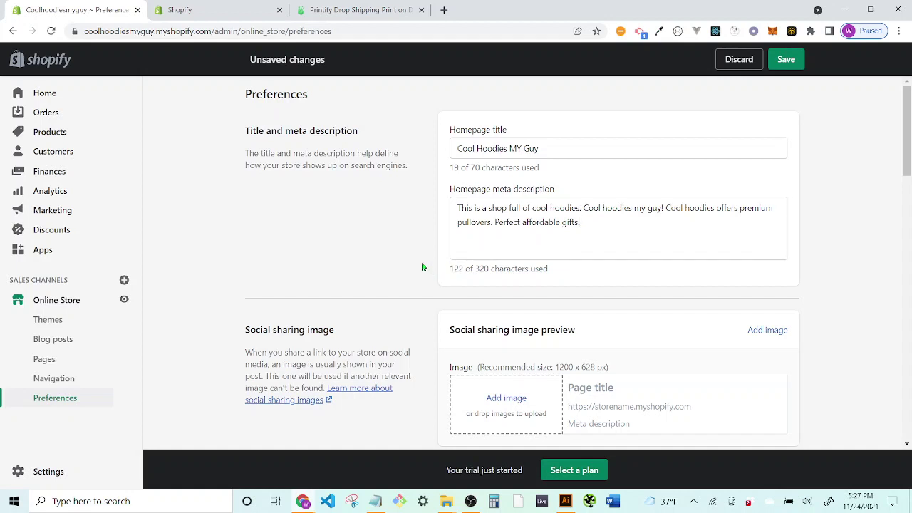
pyautogui.click(786, 60)
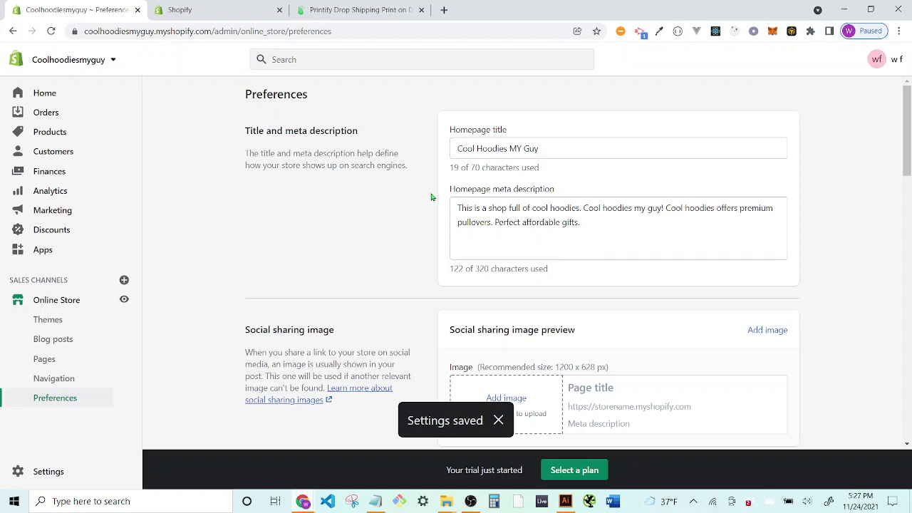
# Verify the saved title and meta description, then return to the Printify app page.
pyautogui.moveTo(536, 143); pyautogui.dragTo(433, 156)
pyautogui.moveTo(579, 222); pyautogui.dragTo(427, 206)
pyautogui.click(378, 228)
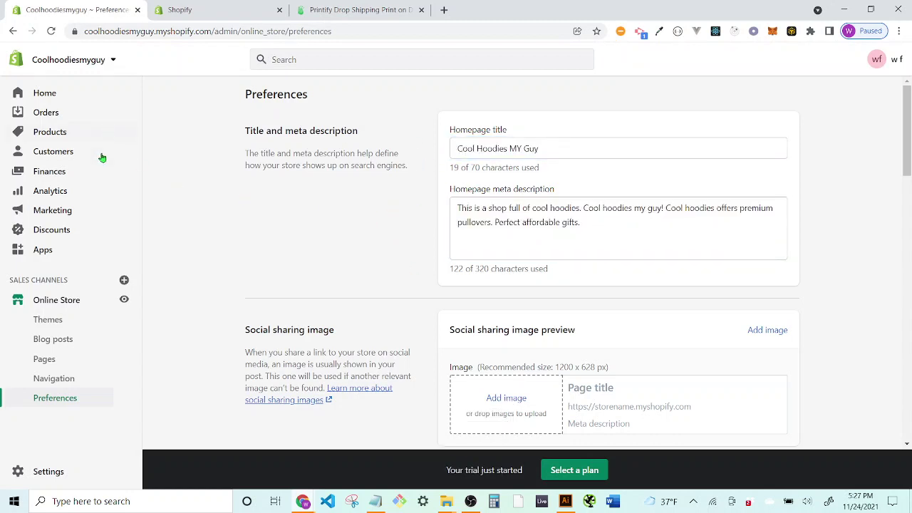
pyautogui.click(214, 10)
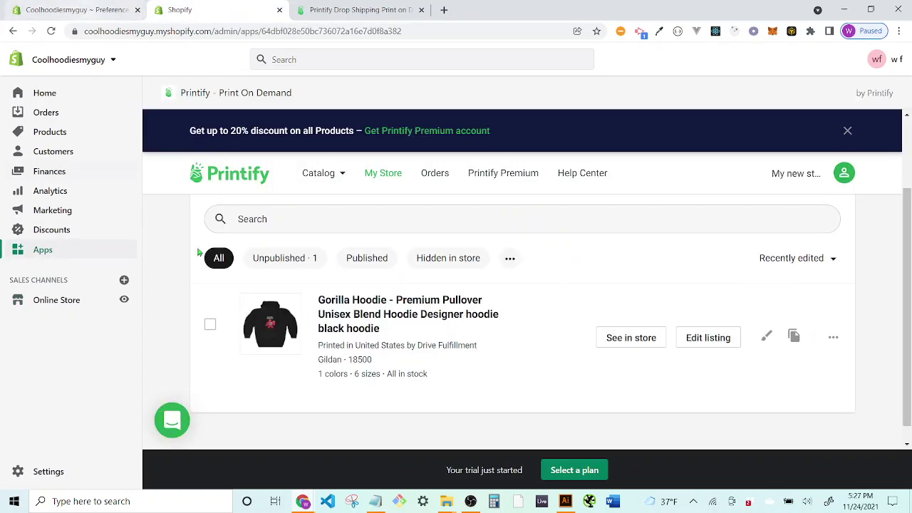
# Open the hoodie's store page in a new browser tab.
pyautogui.rightClick(628, 339)
pyautogui.click(636, 344)
pyautogui.hotkey('ctrl', 'Tab')
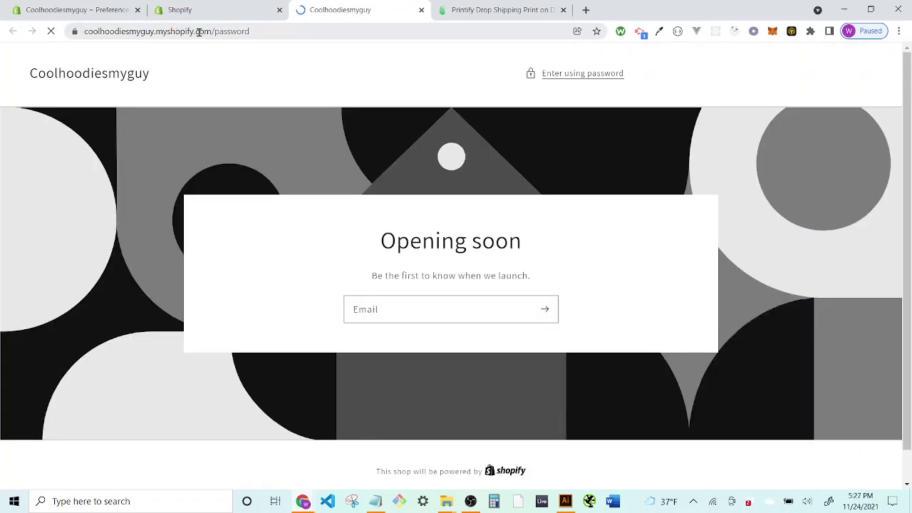
# Unlock the storefront by submitting the store password on the Enter using password form.
pyautogui.click(414, 316)
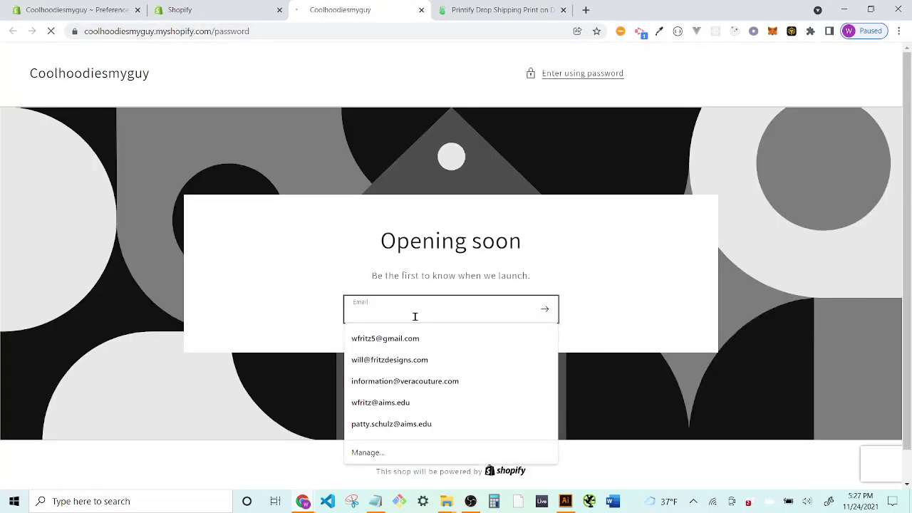
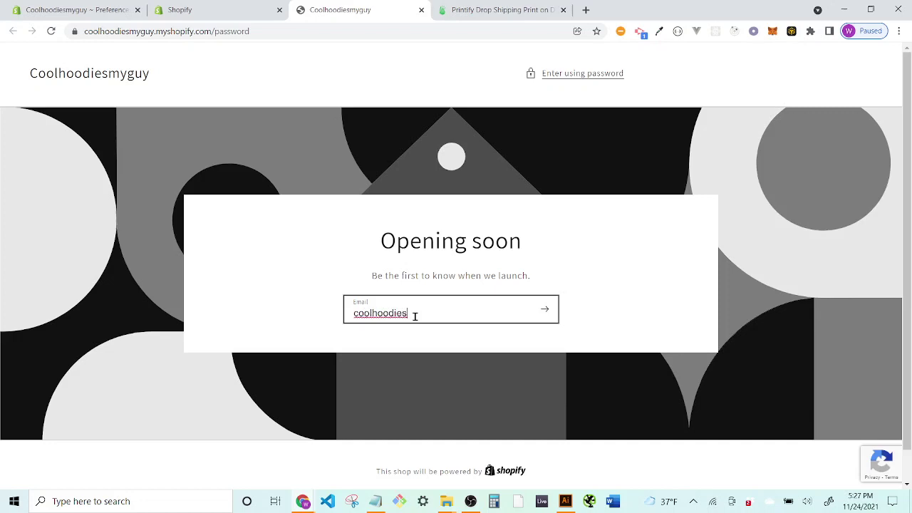
pyautogui.doubleClick(424, 311)
pyautogui.click(594, 74)
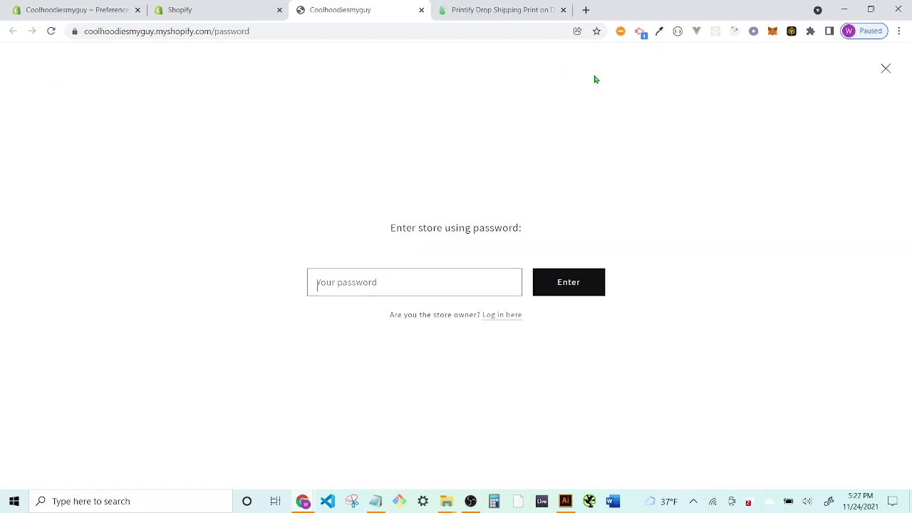
pyautogui.hotkey('ctrl', 'v')
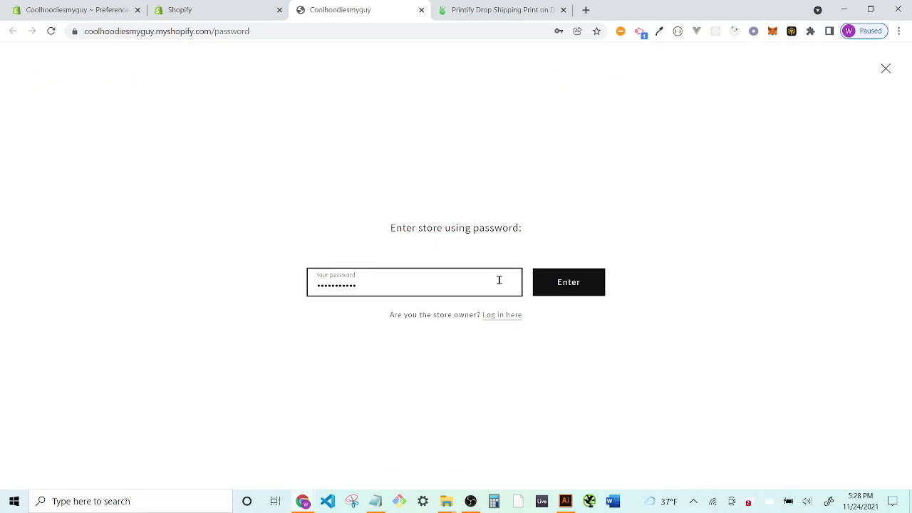
pyautogui.press('Return')
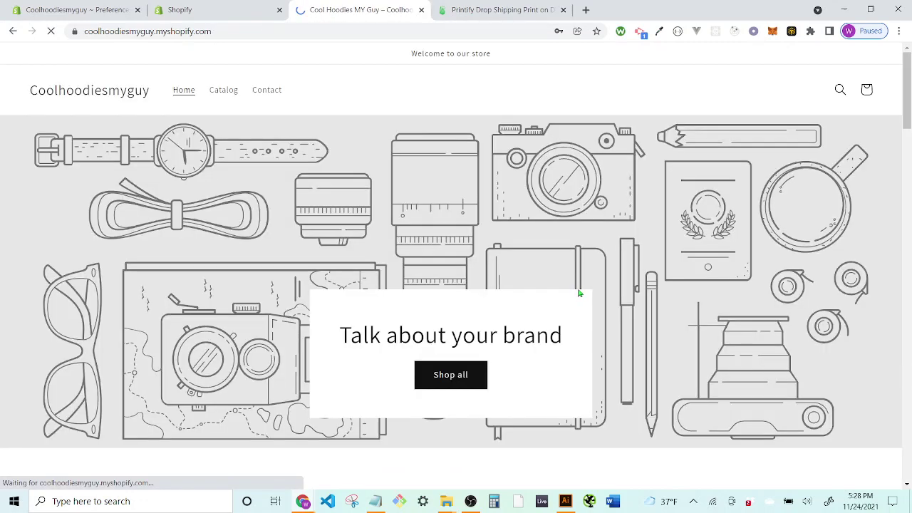
# Decline Chrome's password save and open the Gorilla Hoodie product page from Featured products.
pyautogui.scroll(-12, 570, 281)
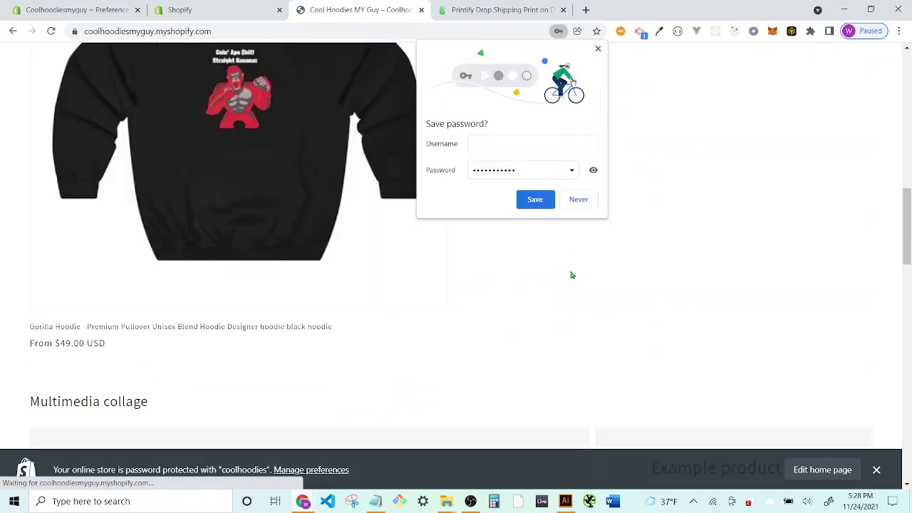
pyautogui.scroll(-1, 517, 297)
pyautogui.scroll(1, 556, 242)
pyautogui.click(578, 200)
pyautogui.scroll(3, 510, 303)
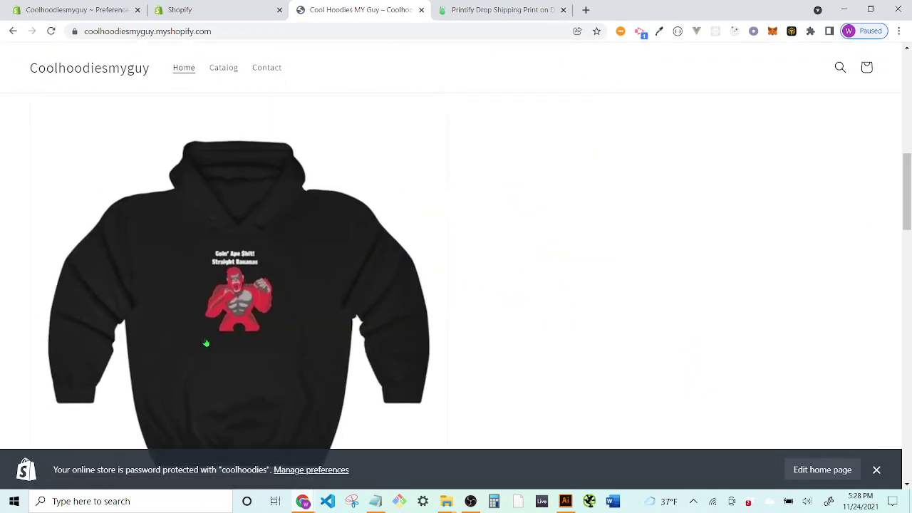
pyautogui.scroll(-4, 174, 331)
pyautogui.scroll(4, 308, 253)
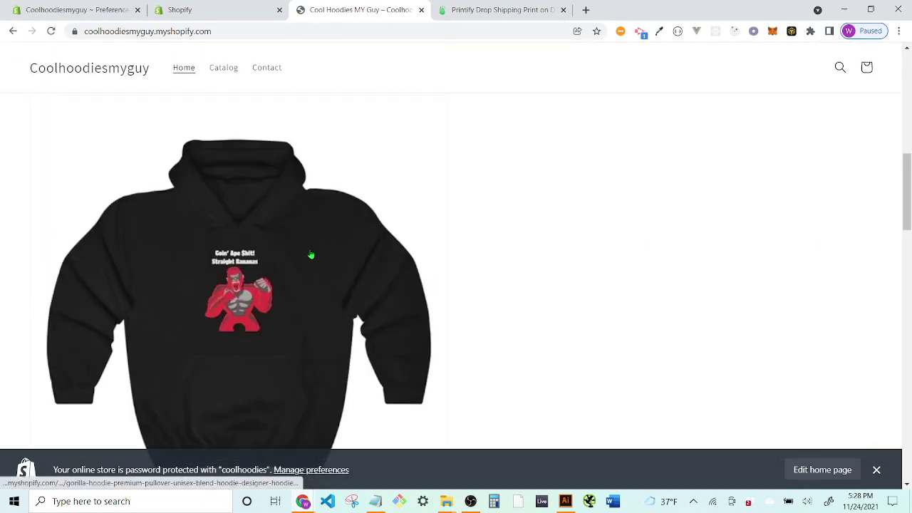
pyautogui.scroll(8, 311, 255)
pyautogui.scroll(-7, 211, 238)
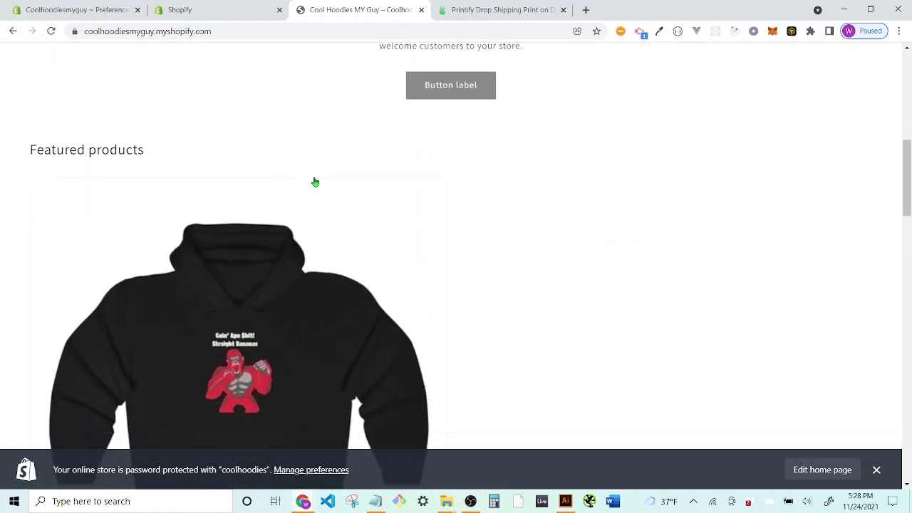
pyautogui.scroll(-3, 314, 182)
pyautogui.click(299, 210)
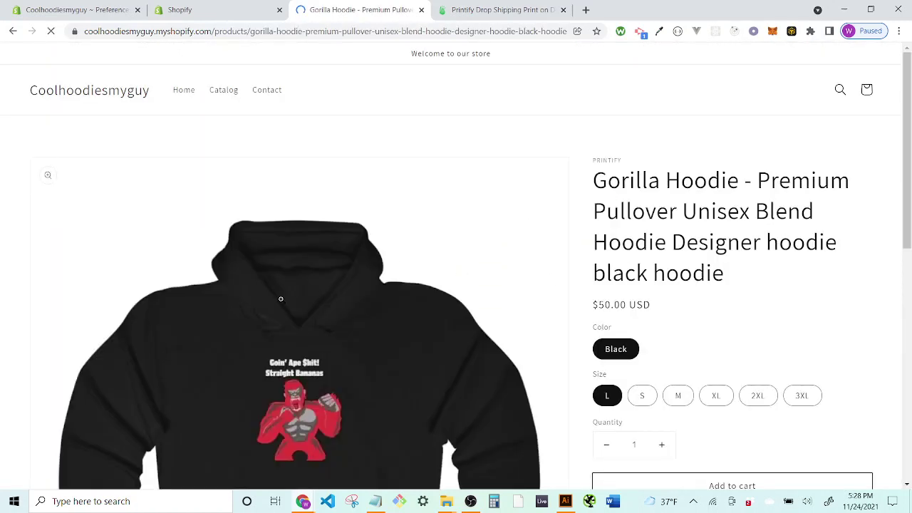
pyautogui.scroll(-1, 349, 249)
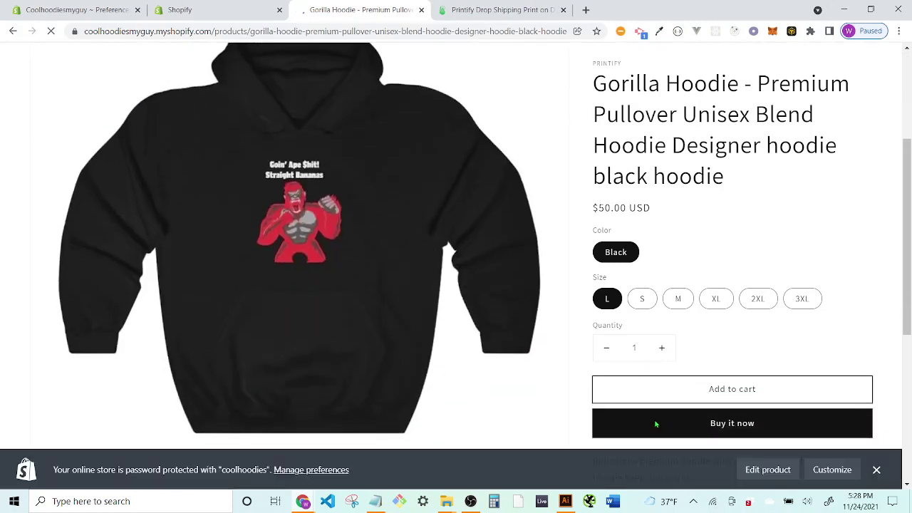
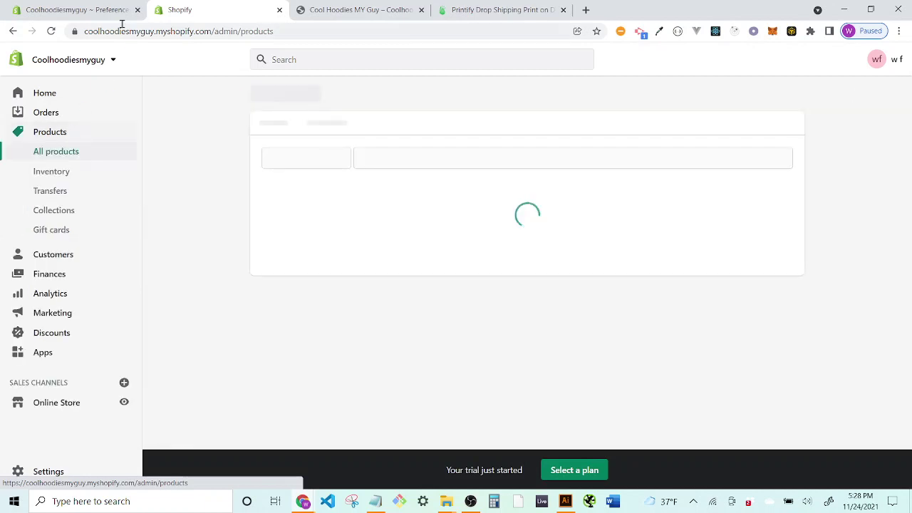
# Open the Gorilla Hoodie product from the Shopify Products list.
pyautogui.click(481, 15)
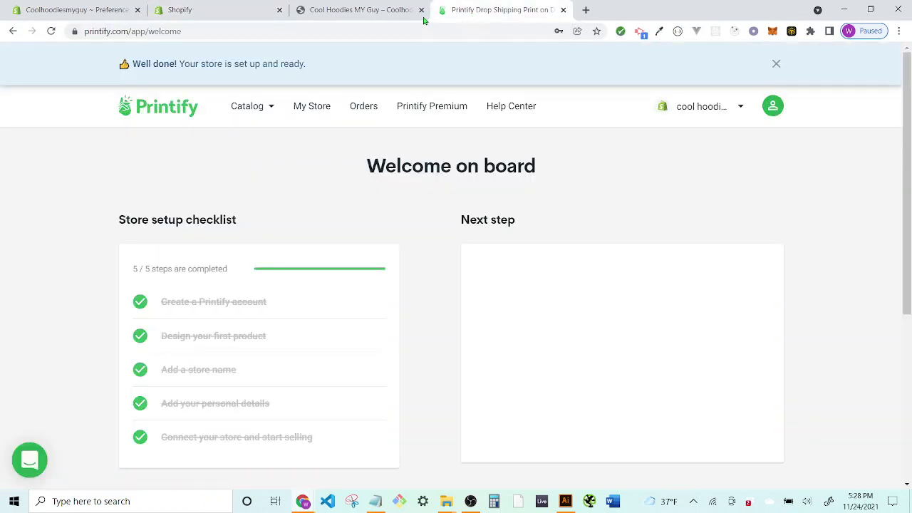
pyautogui.click(362, 9)
pyautogui.click(474, 10)
pyautogui.click(217, 10)
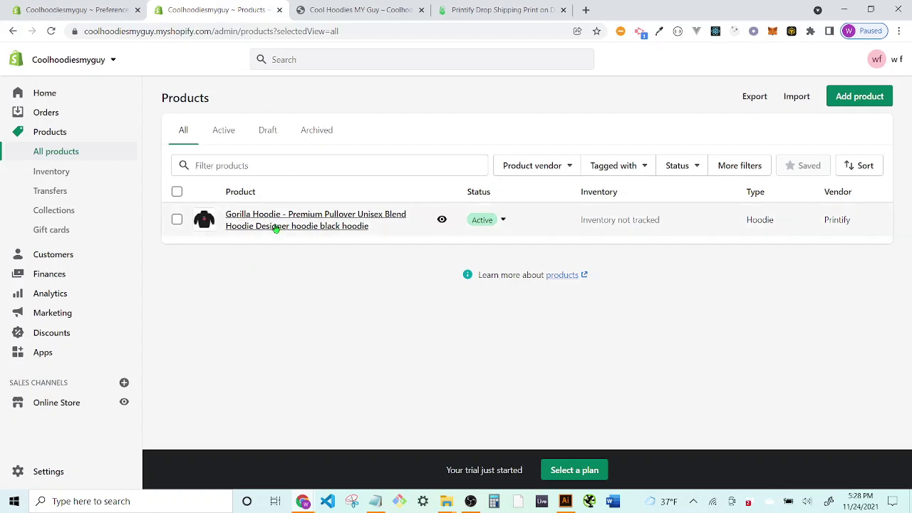
pyautogui.click(276, 227)
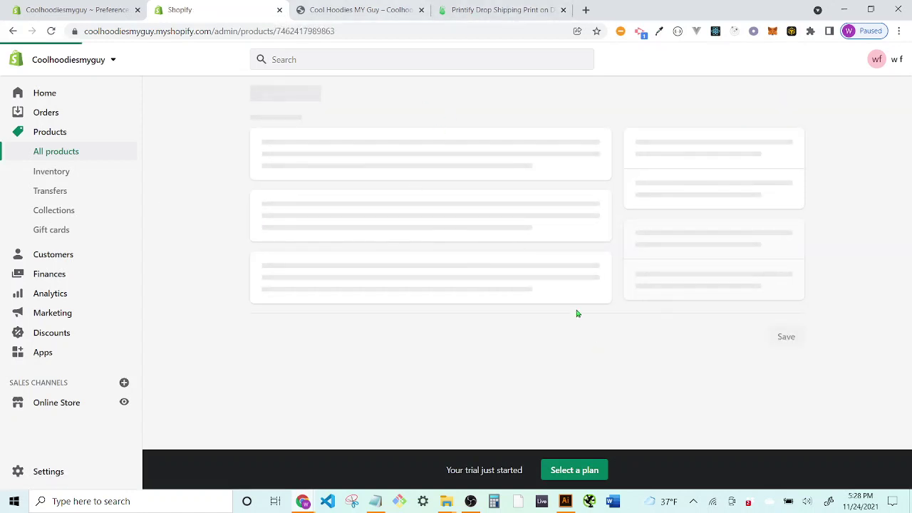
# Compare the hoodie's title with the storefront, then scroll down to the search engine listing preview.
pyautogui.click(502, 10)
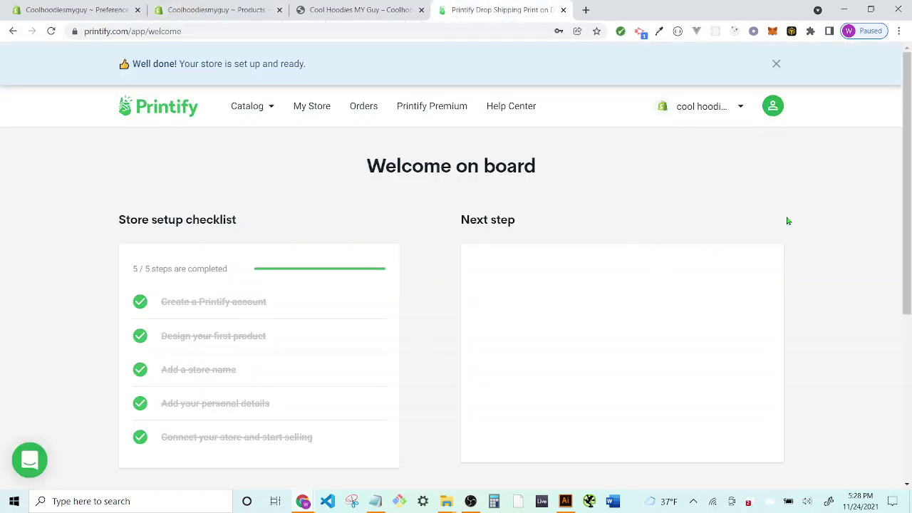
pyautogui.hotkey('ctrl', 'shift', 'Tab')
pyautogui.hotkey('ctrl', 'shift', 'Tab')
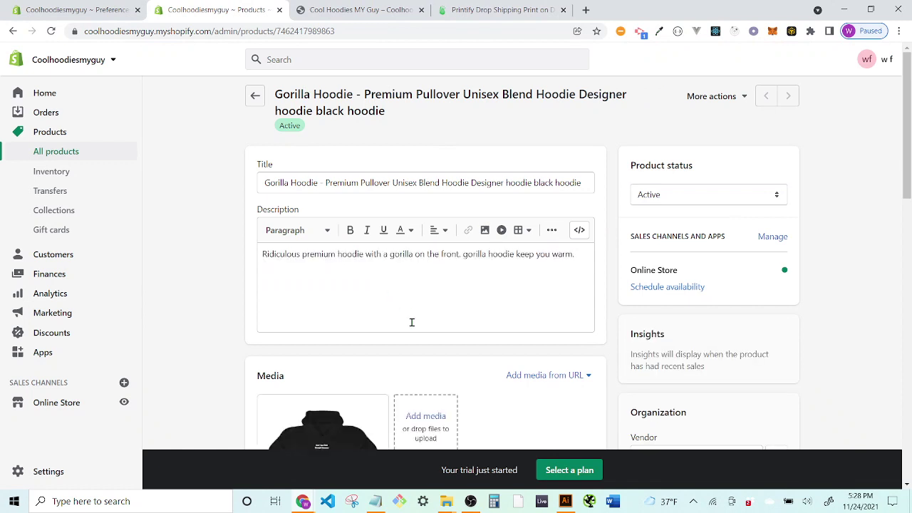
pyautogui.scroll(-3, 285, 271)
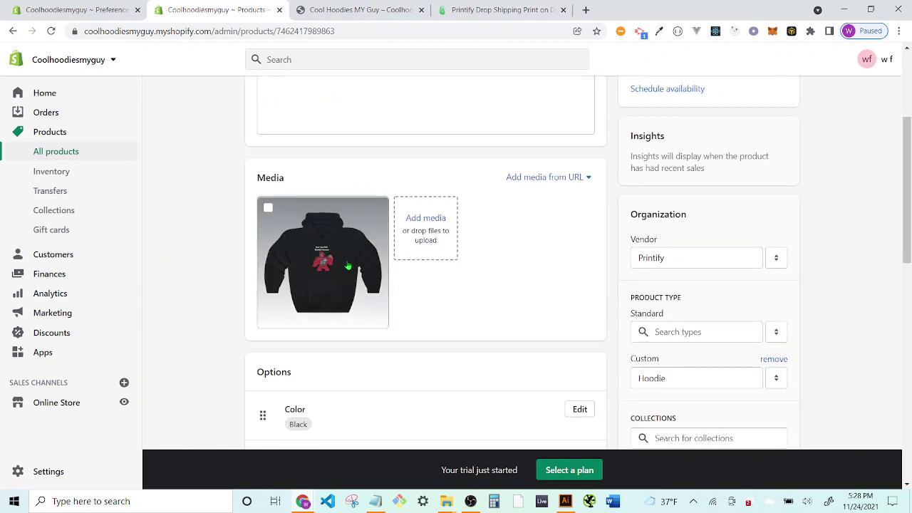
pyautogui.scroll(3, 298, 238)
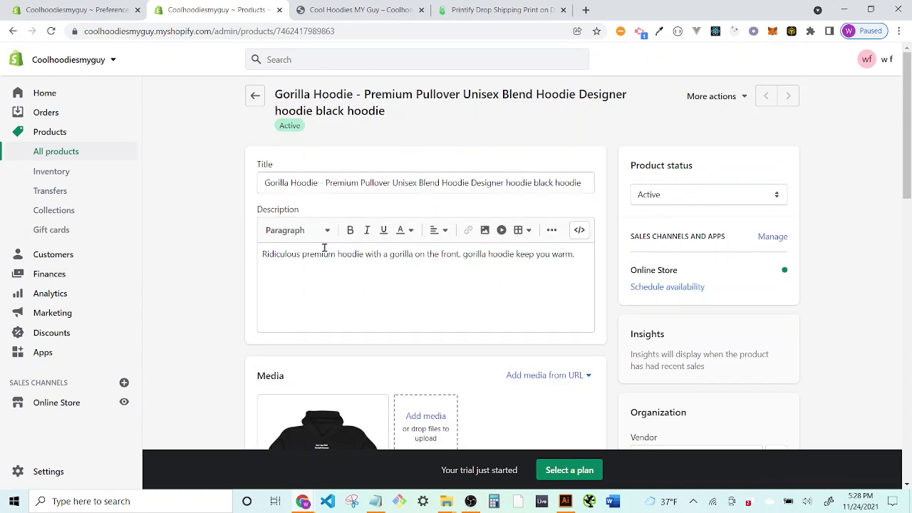
pyautogui.moveTo(262, 182); pyautogui.dragTo(583, 182)
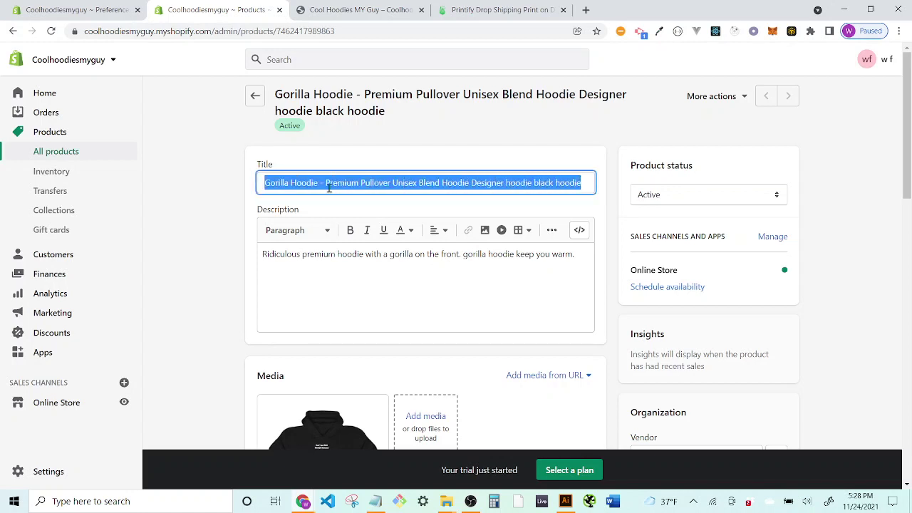
pyautogui.click(349, 10)
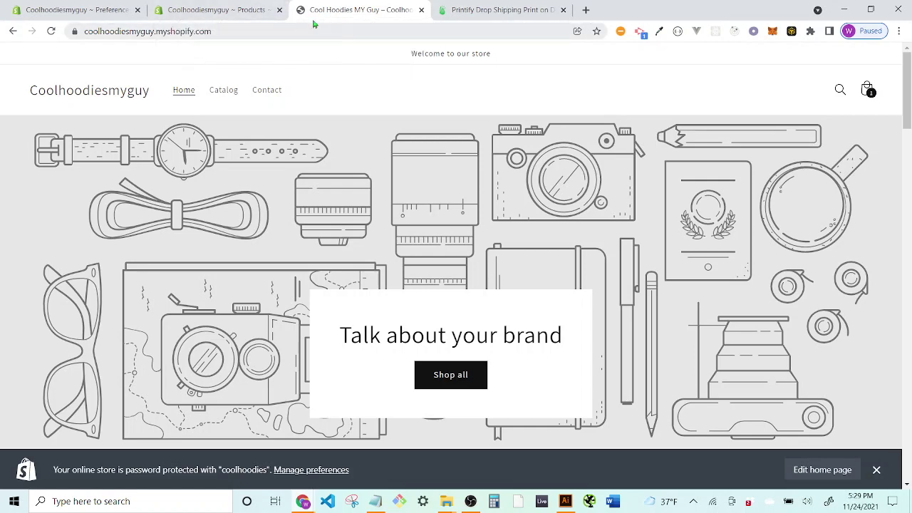
pyautogui.click(222, 11)
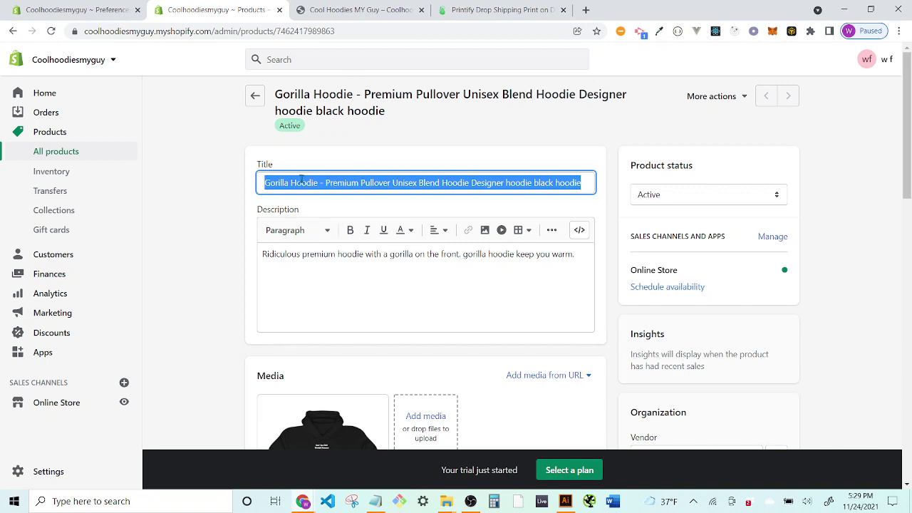
pyautogui.click(350, 183)
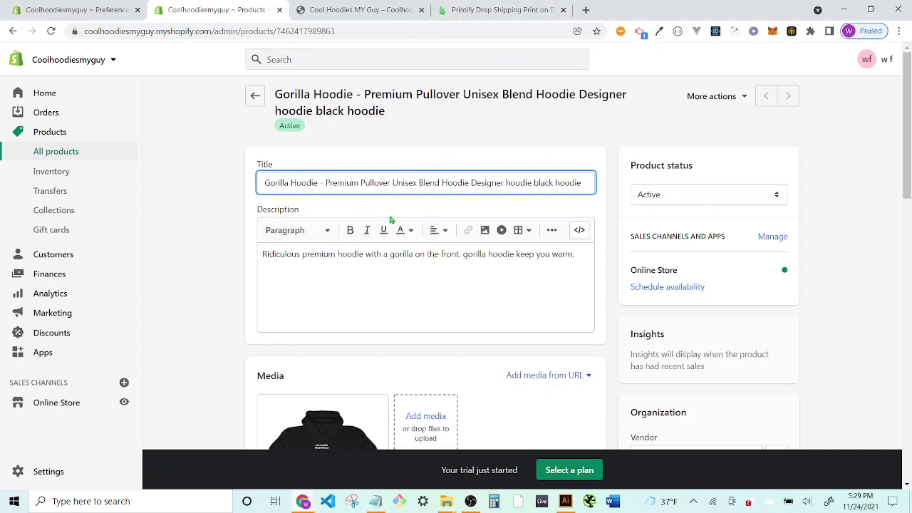
pyautogui.scroll(-2, 218, 254)
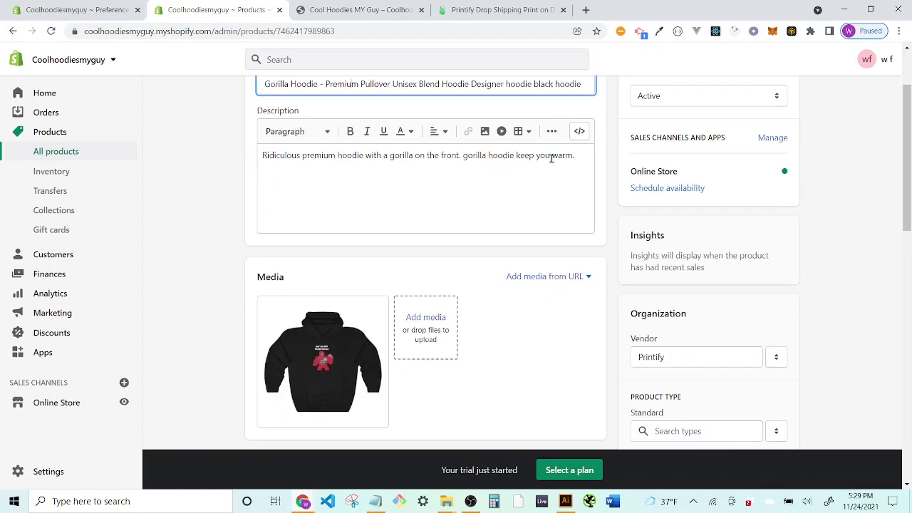
pyautogui.scroll(2, 346, 230)
pyautogui.scroll(-3, 454, 234)
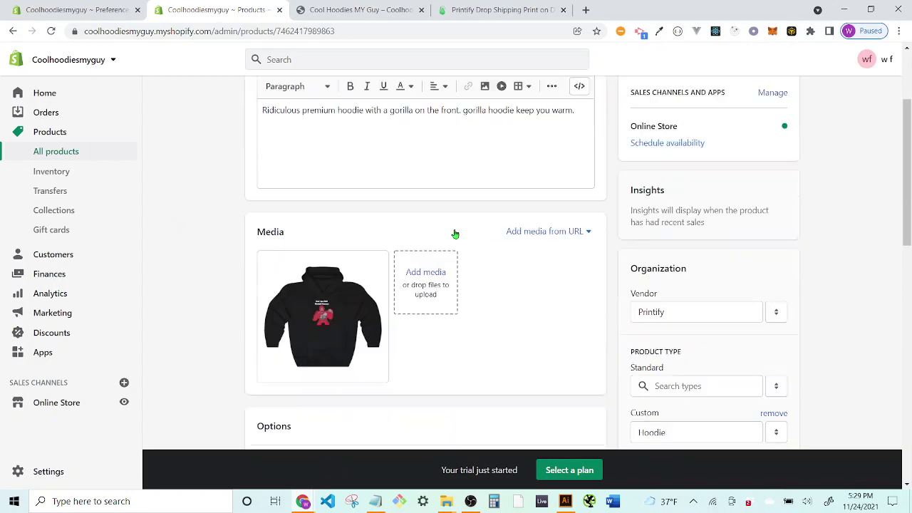
pyautogui.scroll(-10, 459, 235)
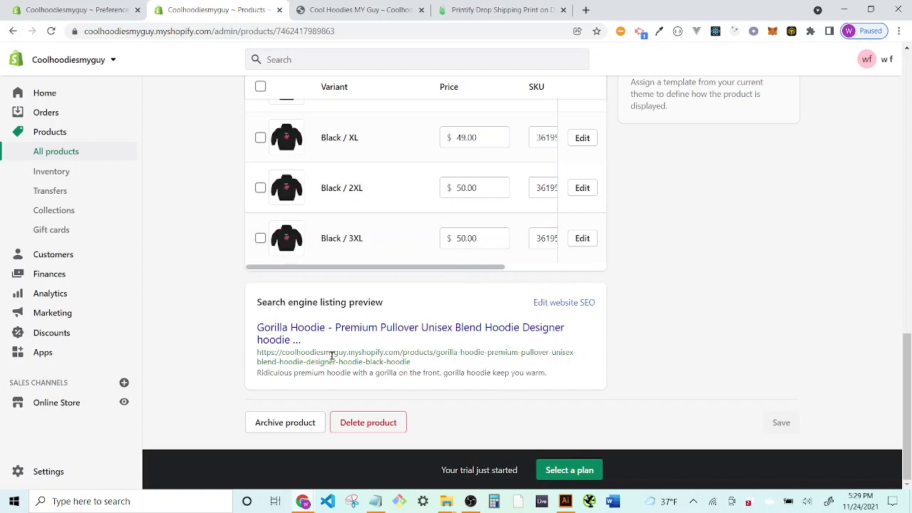
# Append 'so gangsta so fresh so clean' to the search listing page title.
pyautogui.click(564, 302)
pyautogui.scroll(-3, 318, 258)
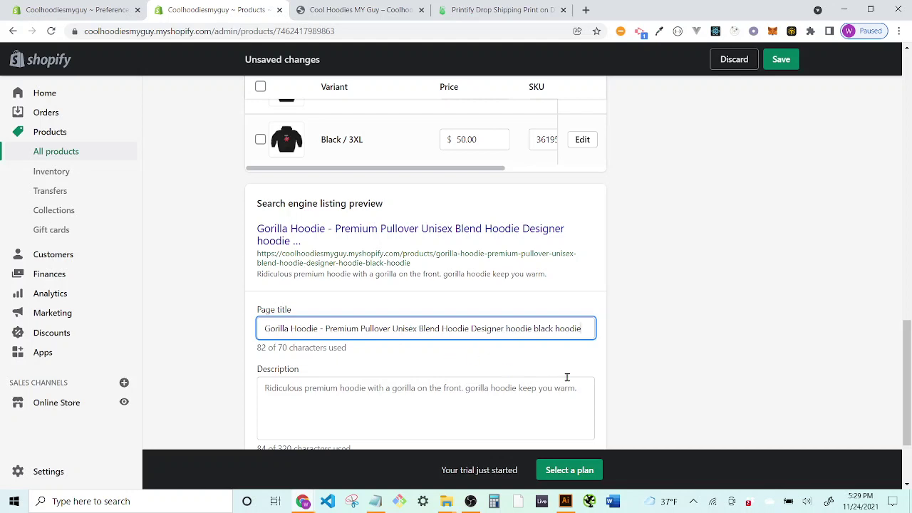
pyautogui.write('so gang')
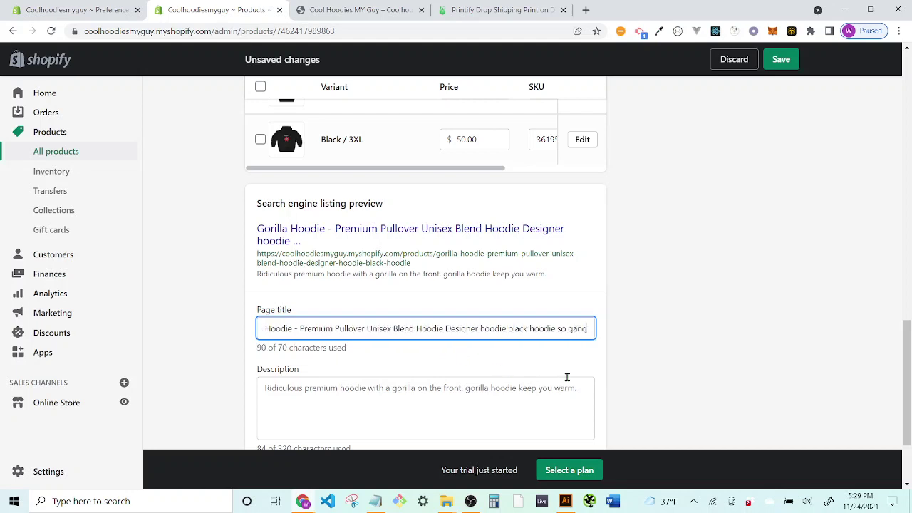
pyautogui.write('sta so fresh so clean')
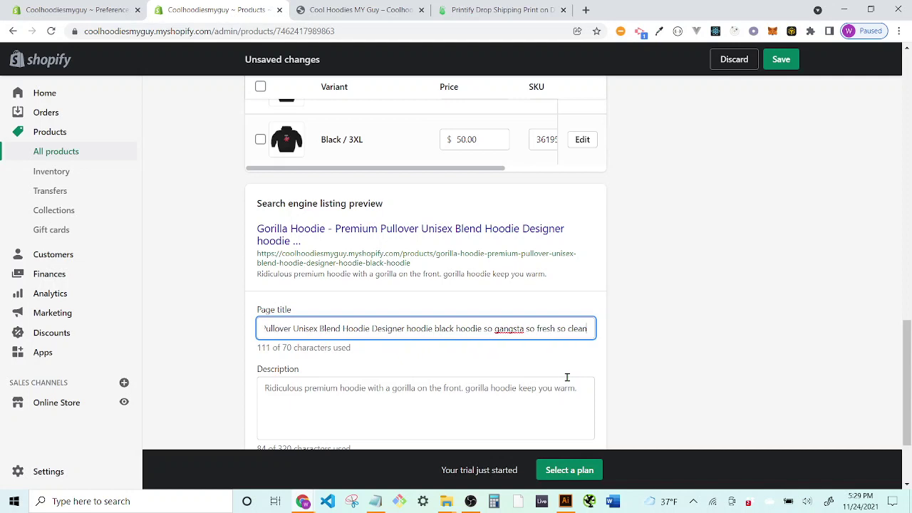
pyautogui.scroll(-3, 582, 364)
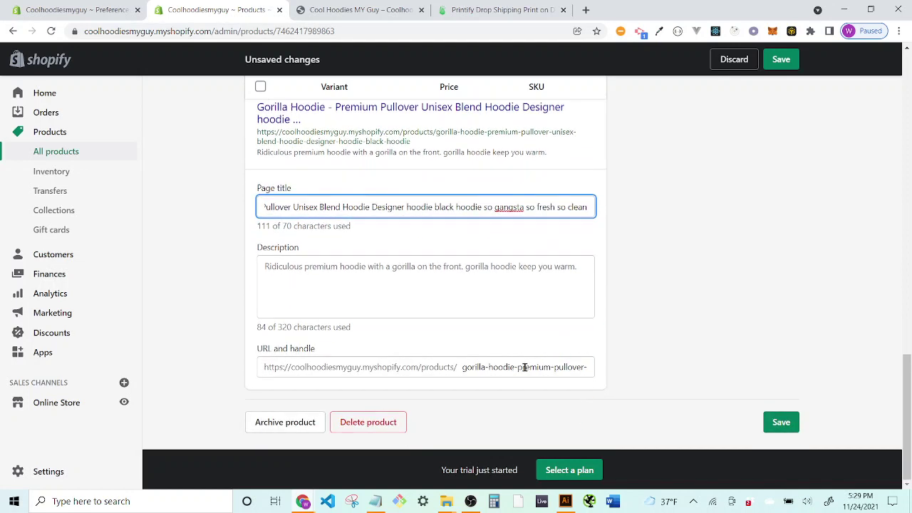
# Trim the URL handle down to gorilla-hoodie.
pyautogui.click(524, 367)
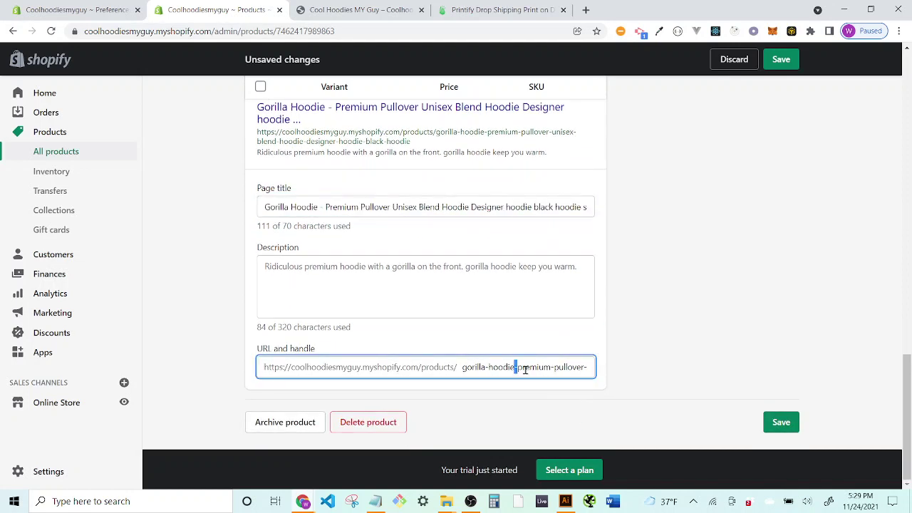
pyautogui.moveTo(524, 367); pyautogui.dragTo(774, 368)
pyautogui.press('BackSpace')
pyautogui.scroll(-1, 774, 369)
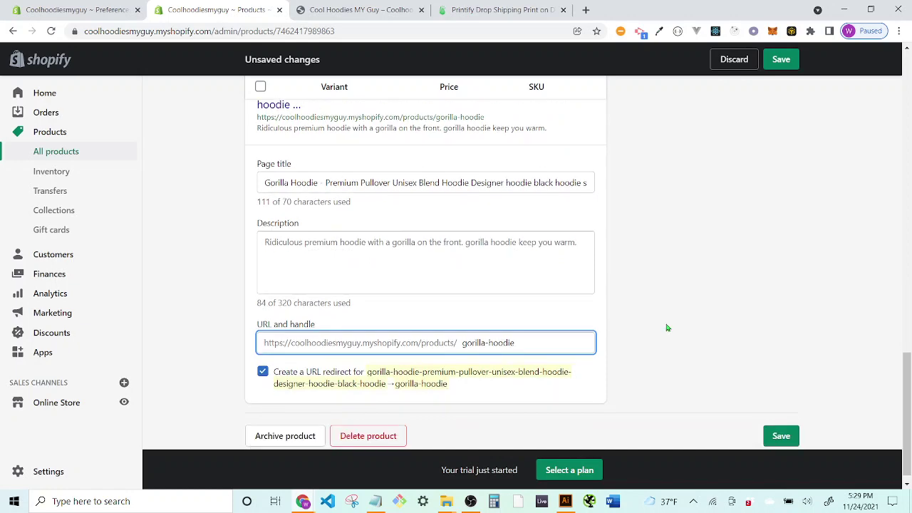
pyautogui.scroll(2, 535, 346)
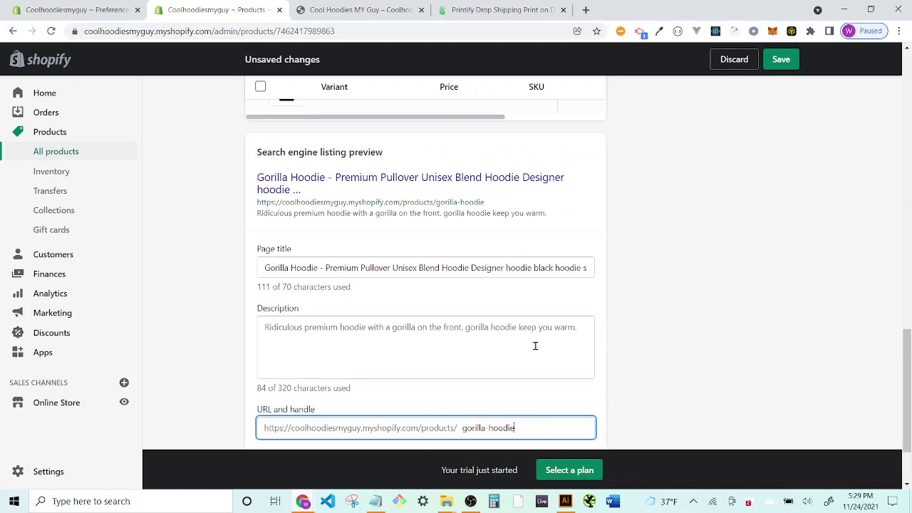
# Add 'a little bit more detail here about your item.' to the search description and save.
pyautogui.click(578, 327)
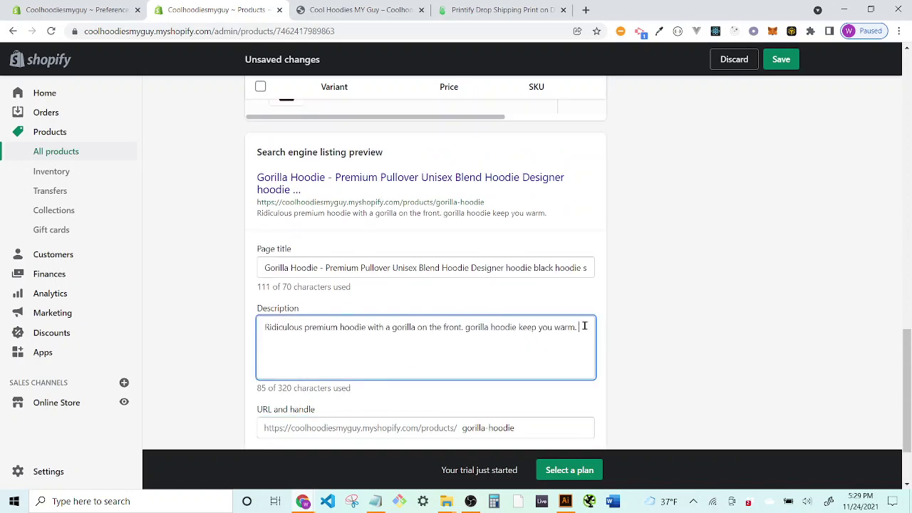
pyautogui.write('a little bit more de')
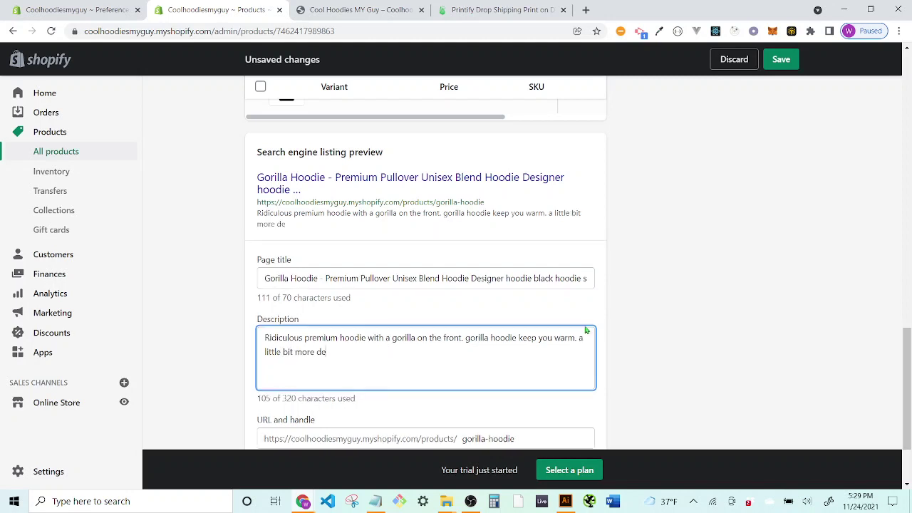
pyautogui.write('tail here about your ')
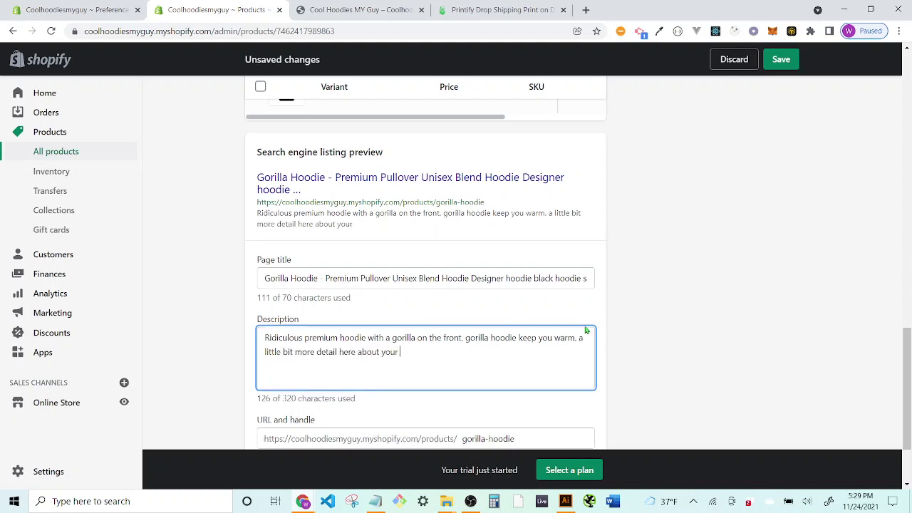
pyautogui.write('item.')
pyautogui.scroll(-3, 602, 322)
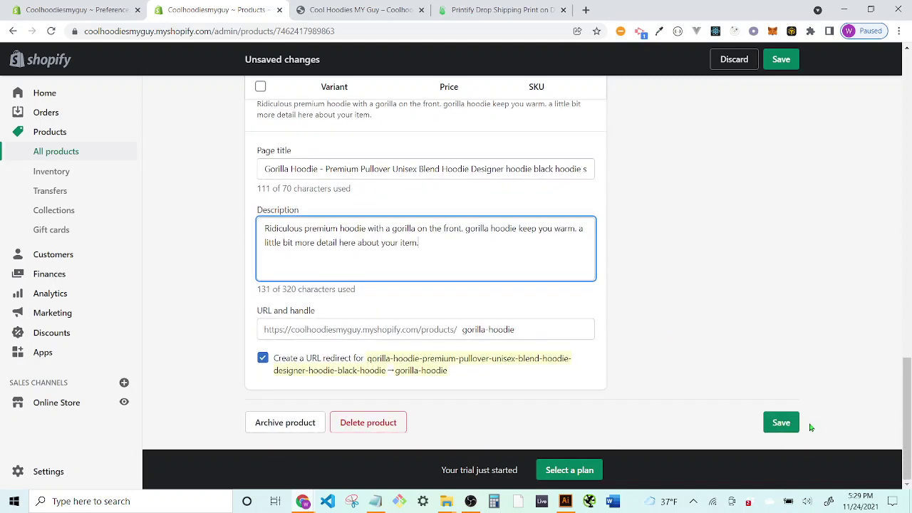
pyautogui.click(783, 423)
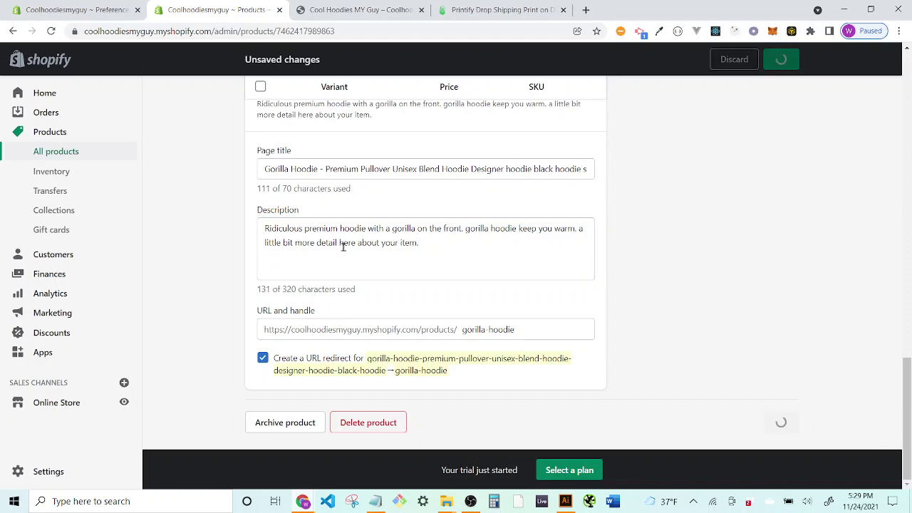
pyautogui.scroll(3, 338, 344)
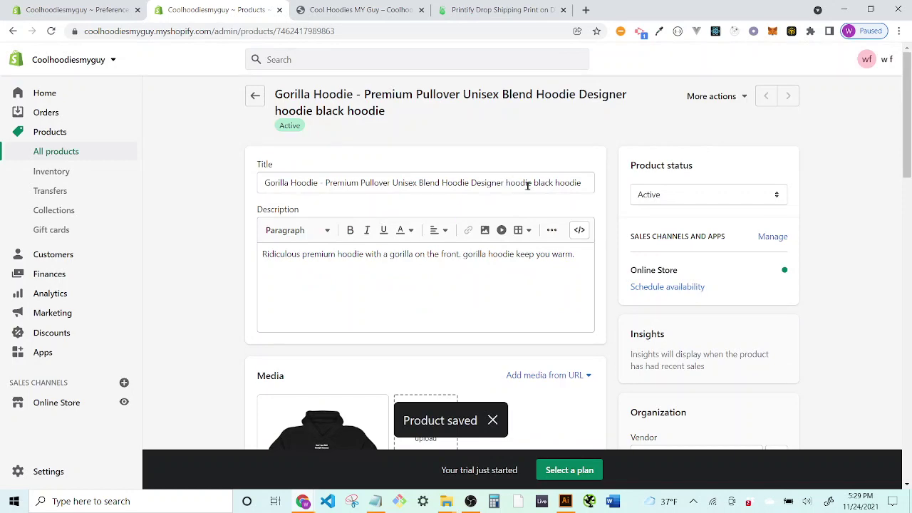
pyautogui.moveTo(569, 183); pyautogui.dragTo(581, 183)
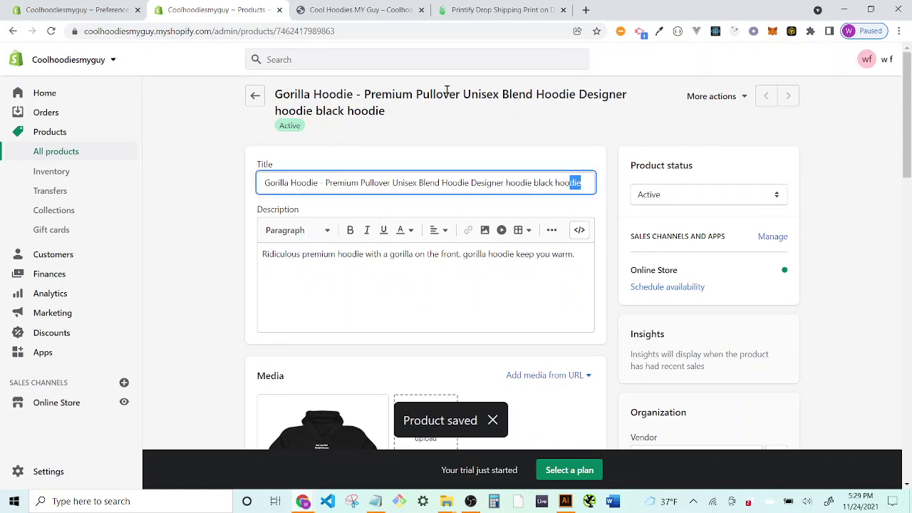
pyautogui.click(381, 10)
pyautogui.click(522, 10)
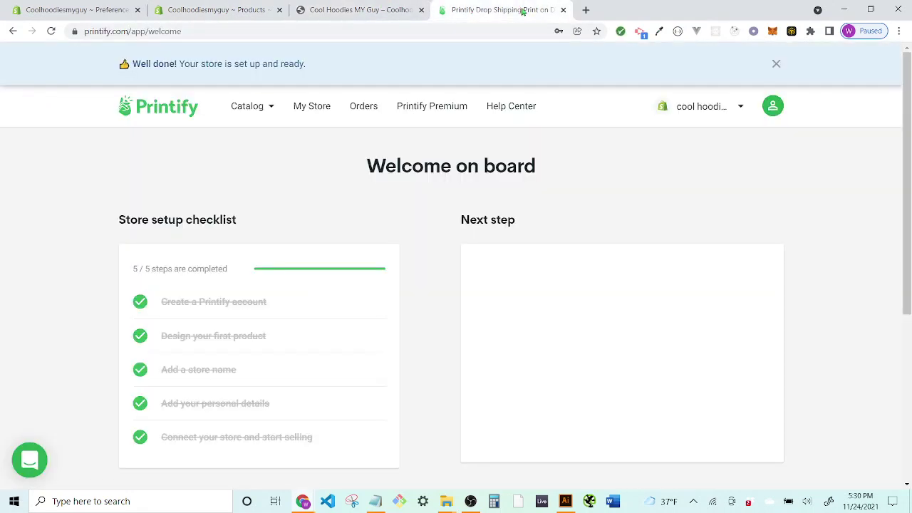
pyautogui.click(370, 10)
# Append 'exmaple 47' to the Gorilla Hoodie product title and save.
pyautogui.scroll(-10, 399, 332)
pyautogui.scroll(4, 299, 297)
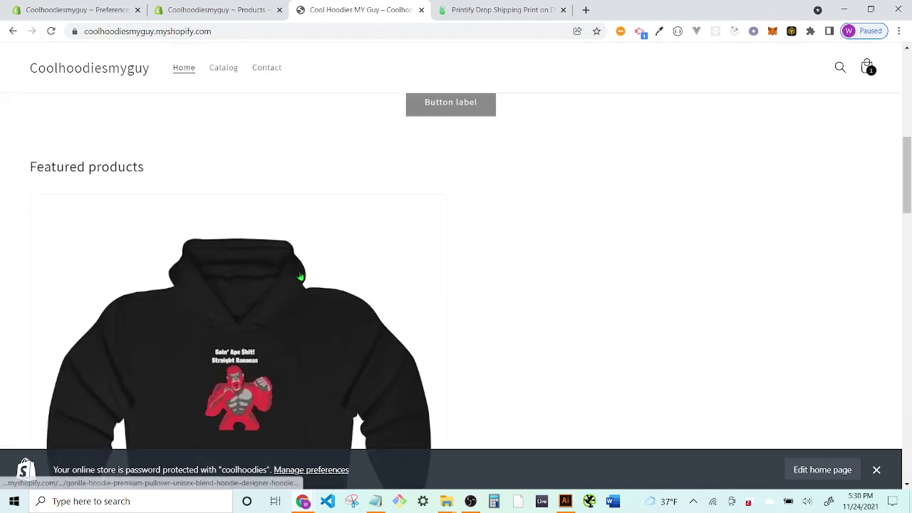
pyautogui.click(300, 278)
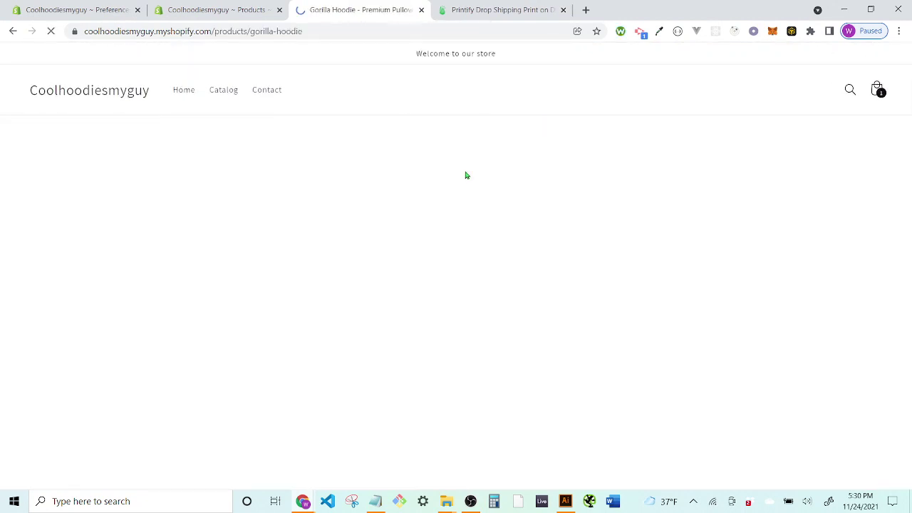
pyautogui.click(247, 15)
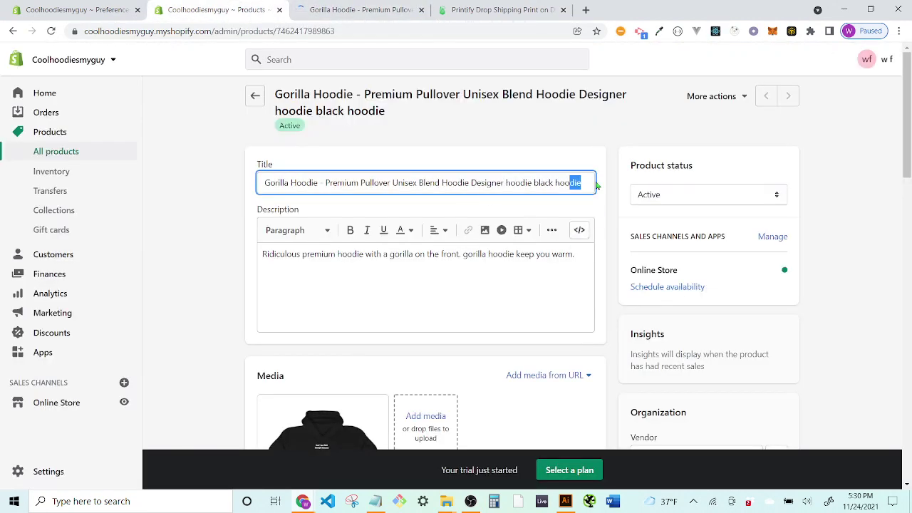
pyautogui.click(587, 187)
pyautogui.write('ex')
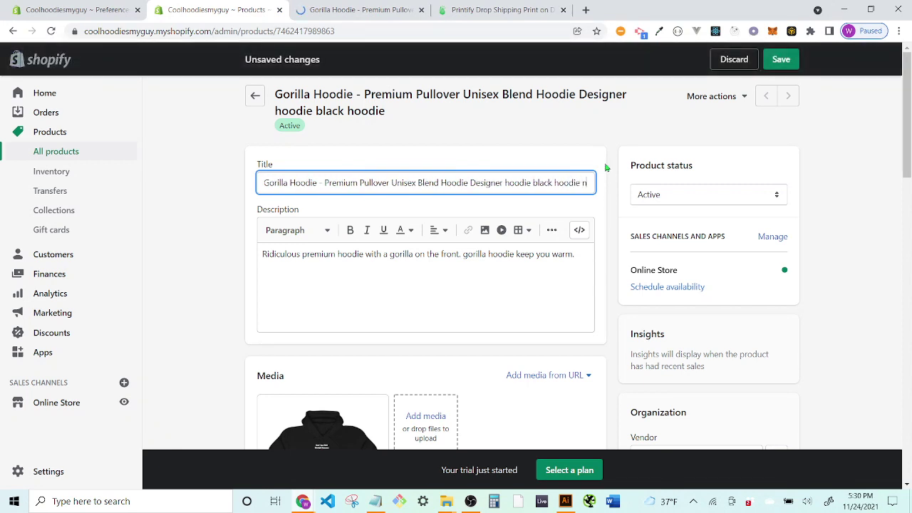
pyautogui.write('maple 47')
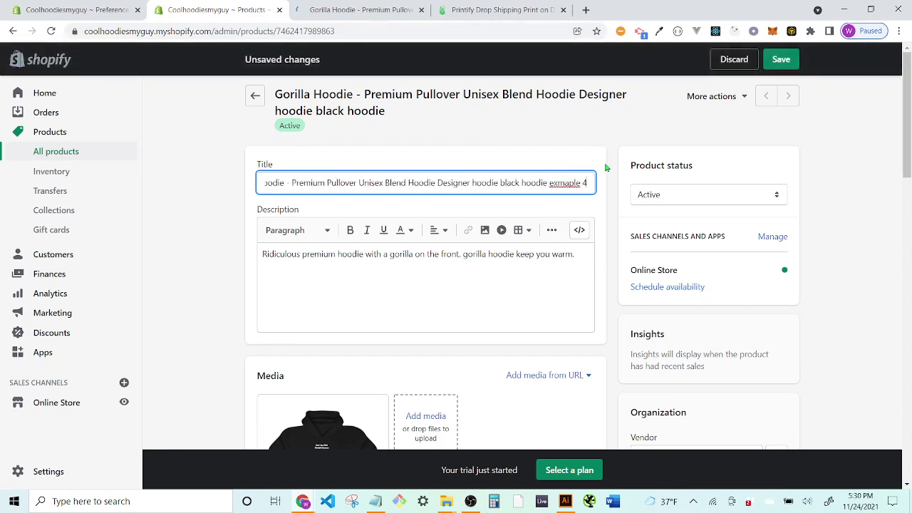
pyautogui.click(780, 59)
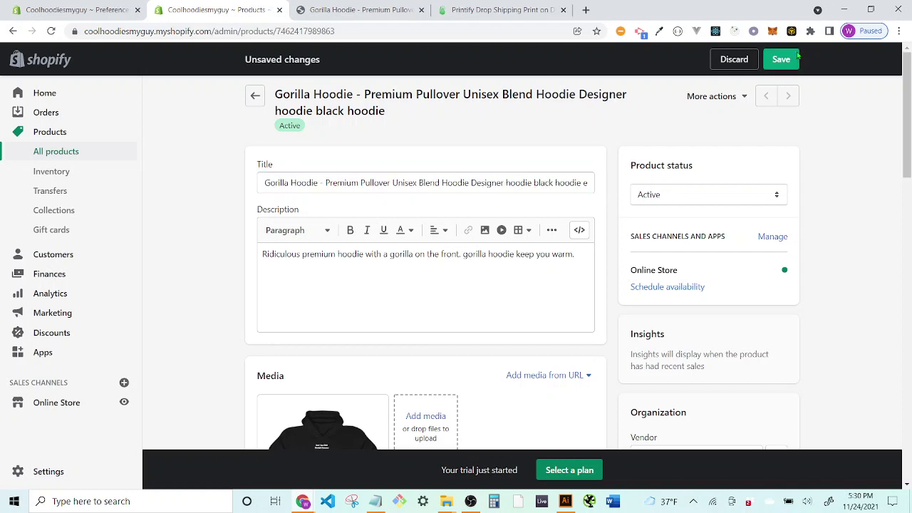
# Add 'this is what I do all day gang gang' to the description and save.
pyautogui.click(580, 257)
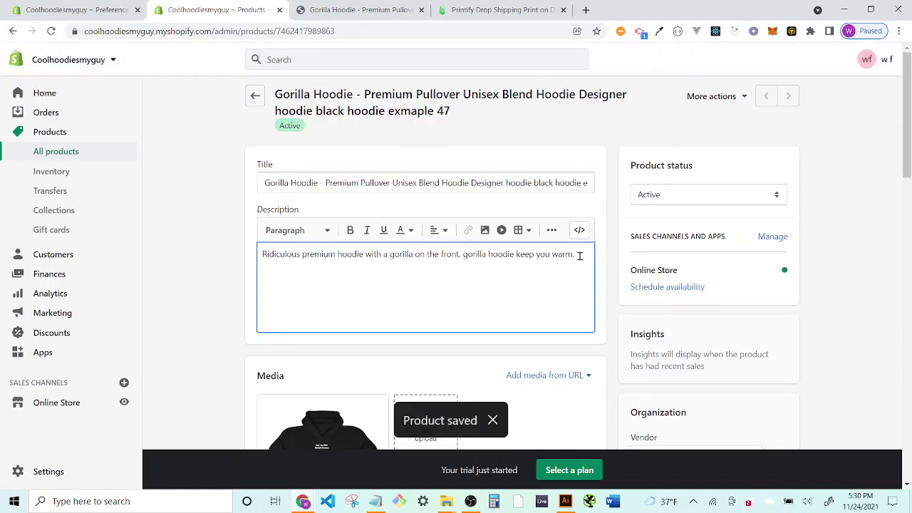
pyautogui.write('this is wh')
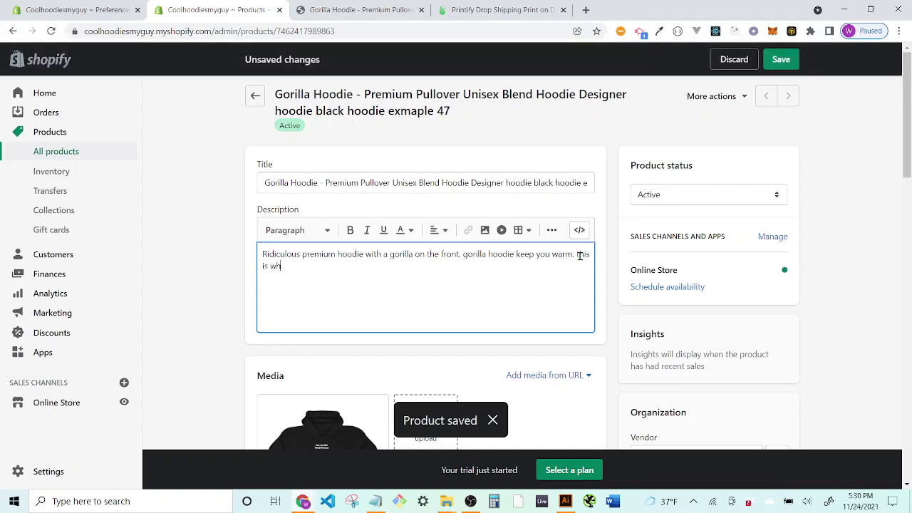
pyautogui.write('at I do all day ')
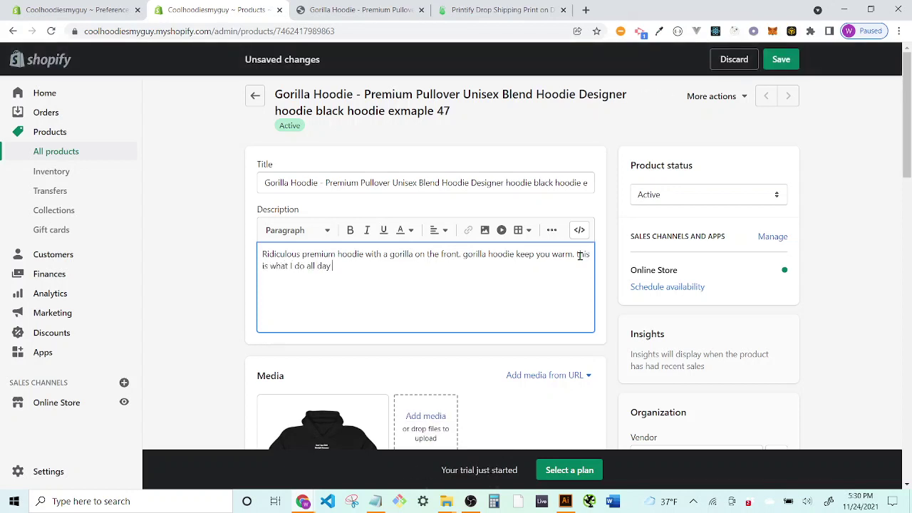
pyautogui.write('gang gang')
pyautogui.click(780, 60)
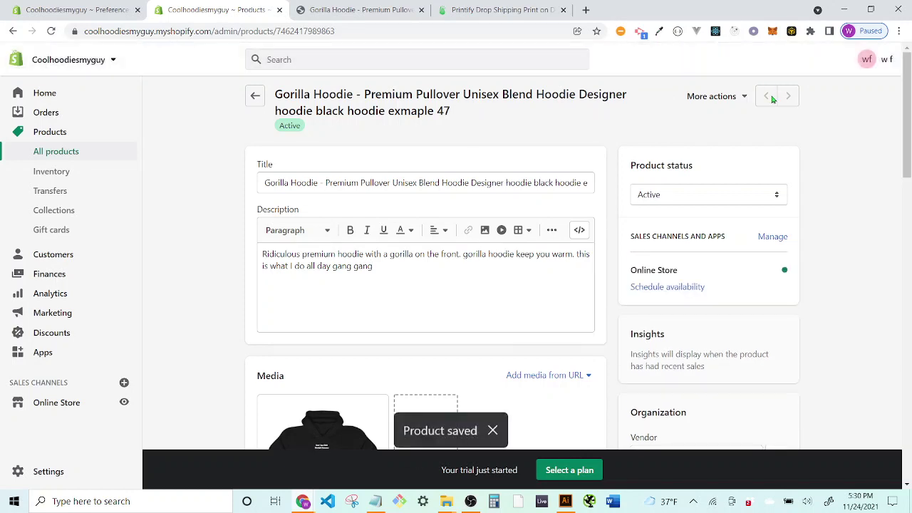
# Reload the storefront hoodie page and check the 'exmaple 47' title and new 'gang gang' description line.
pyautogui.click(360, 10)
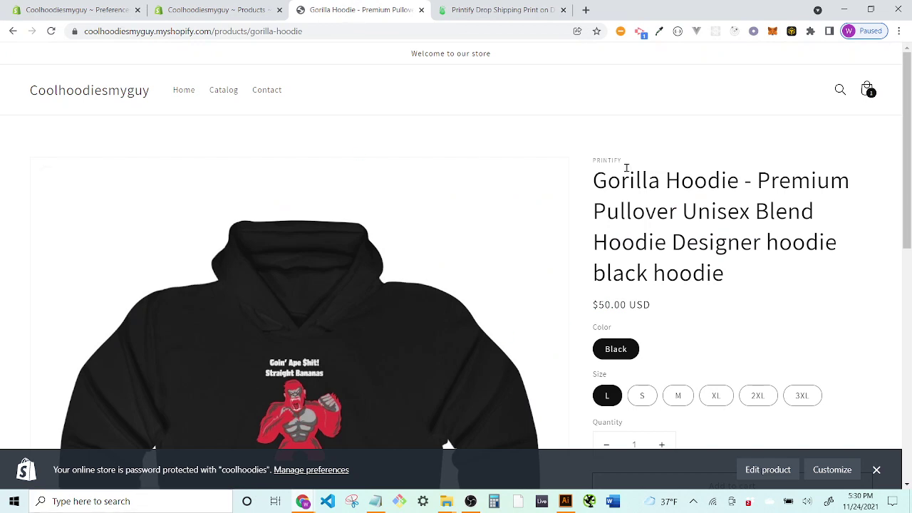
pyautogui.click(57, 32)
pyautogui.moveTo(747, 276); pyautogui.dragTo(819, 275)
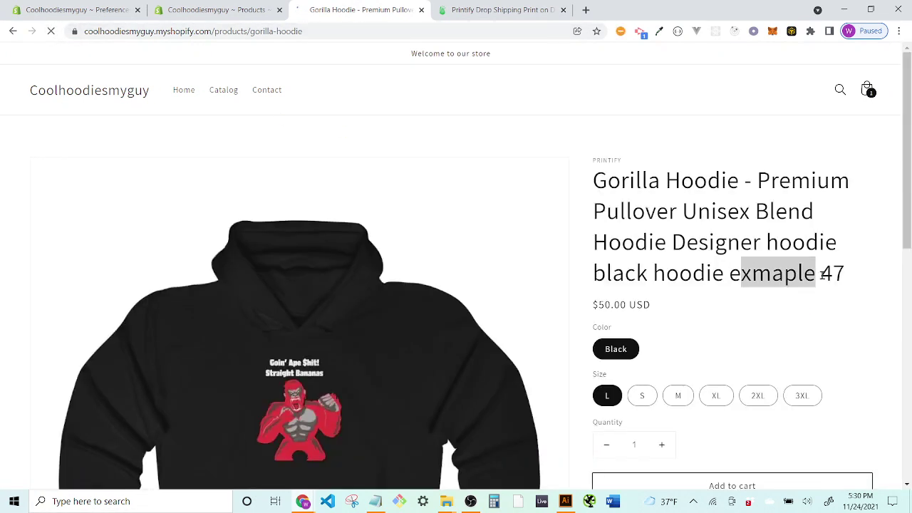
pyautogui.click(775, 311)
pyautogui.scroll(-6, 778, 278)
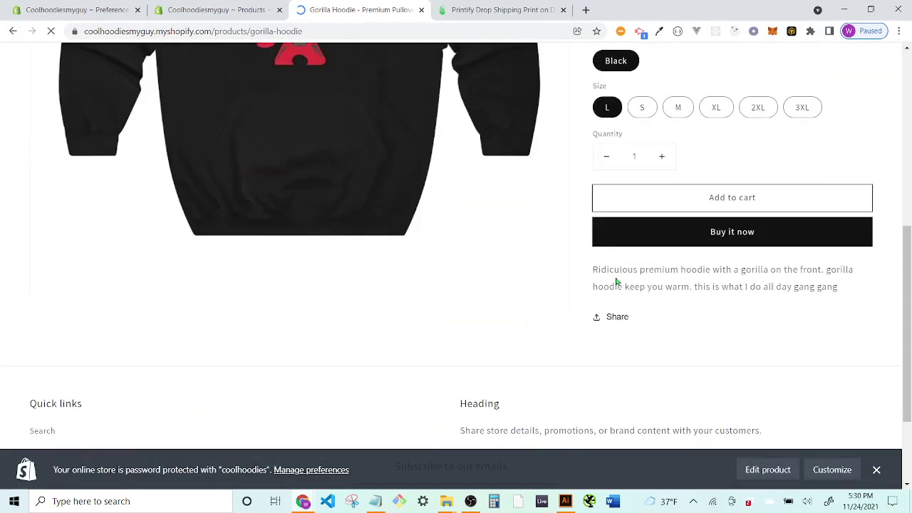
pyautogui.scroll(2, 607, 279)
pyautogui.scroll(-2, 607, 279)
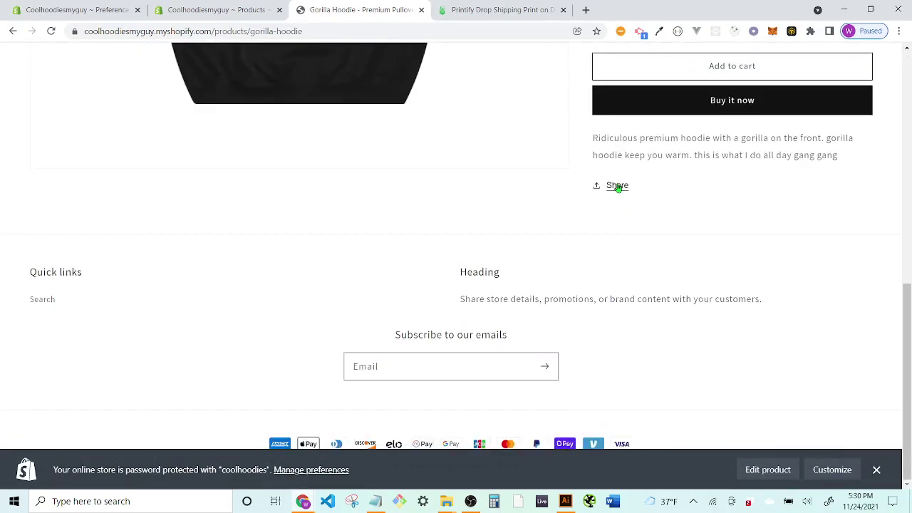
pyautogui.moveTo(689, 156); pyautogui.dragTo(850, 164)
pyautogui.click(696, 230)
pyautogui.scroll(10, 433, 212)
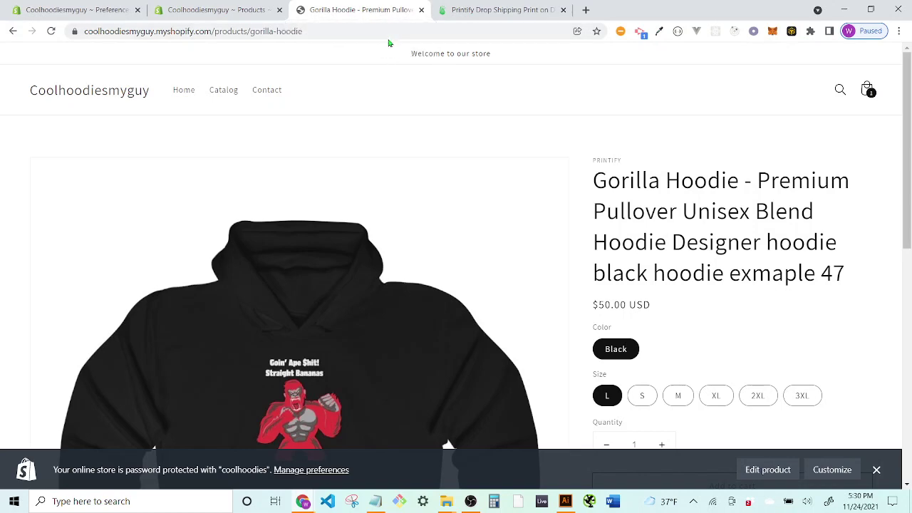
# Replace the SEO page title with 'Gorilla Hoodie' and save.
pyautogui.click(217, 10)
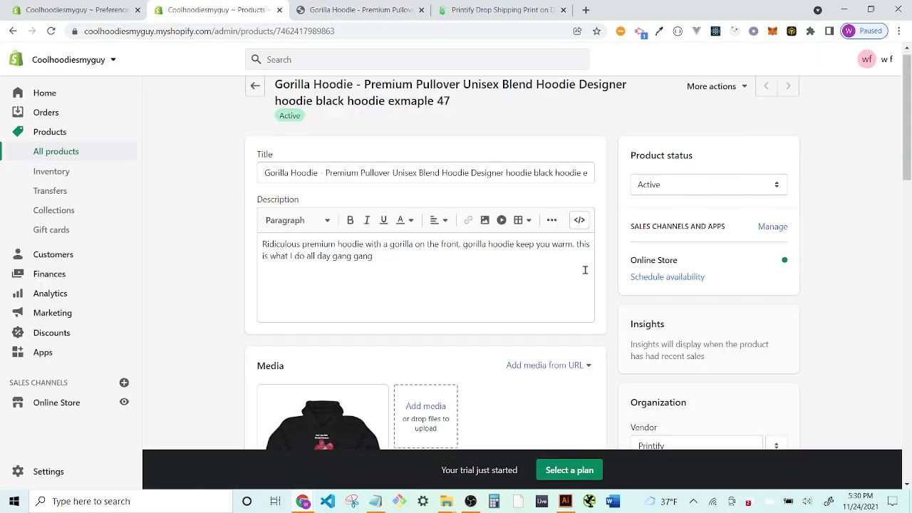
pyautogui.scroll(-10, 584, 266)
pyautogui.tripleClick(447, 207)
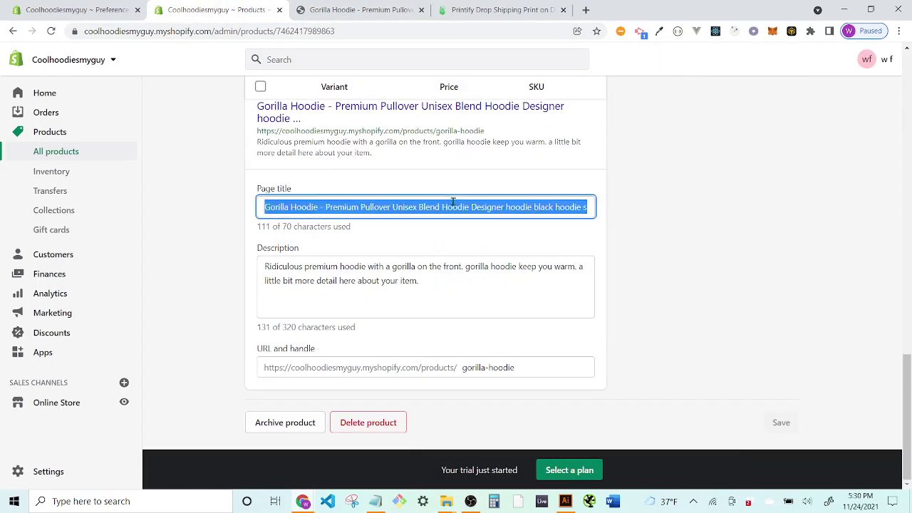
pyautogui.write('Gorilla ')
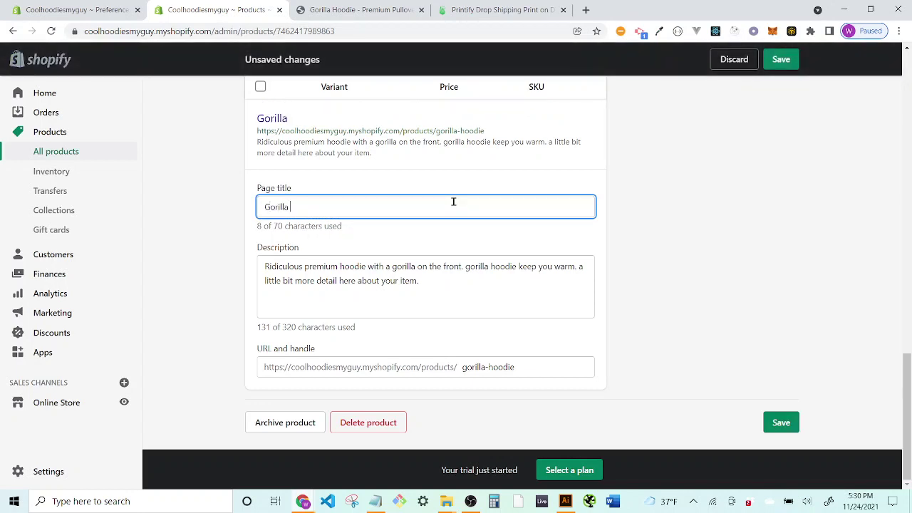
pyautogui.write('Hoodie')
pyautogui.click(781, 59)
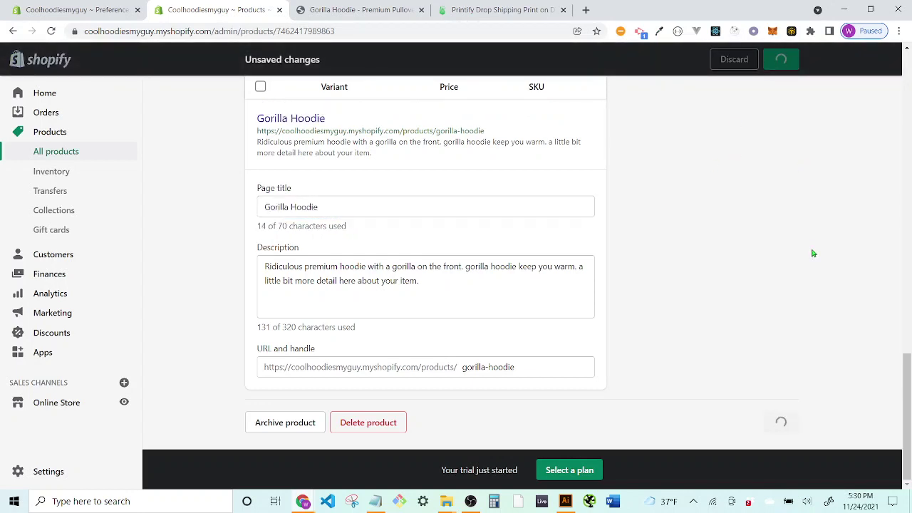
# Reload the storefront product page so its browser title reads 'Gorilla Hoodie – Coolhoodiesmyguy'.
pyautogui.click(366, 9)
pyautogui.click(51, 31)
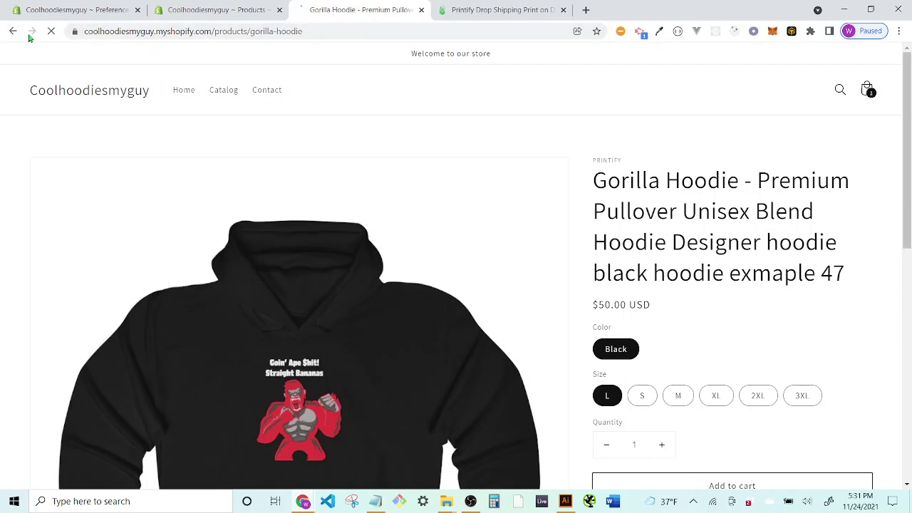
pyautogui.moveTo(303, 33); pyautogui.dragTo(281, 33)
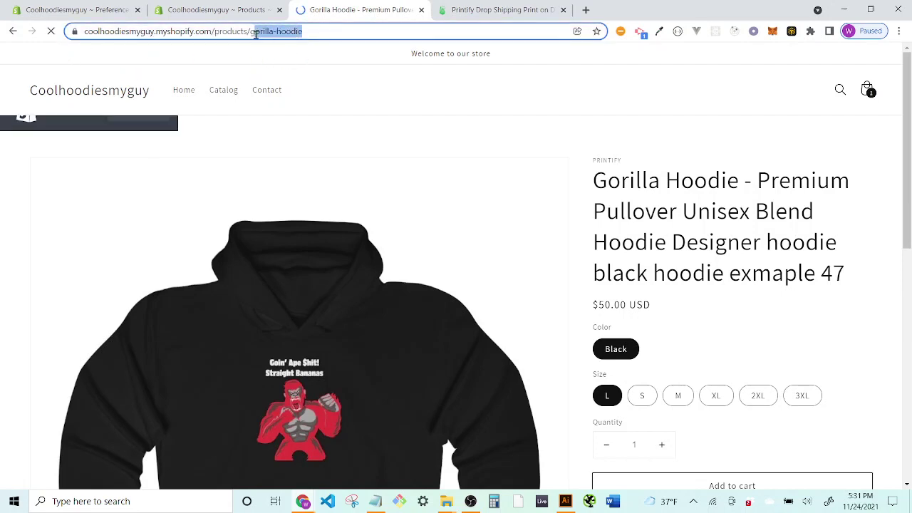
pyautogui.click(45, 52)
pyautogui.click(50, 32)
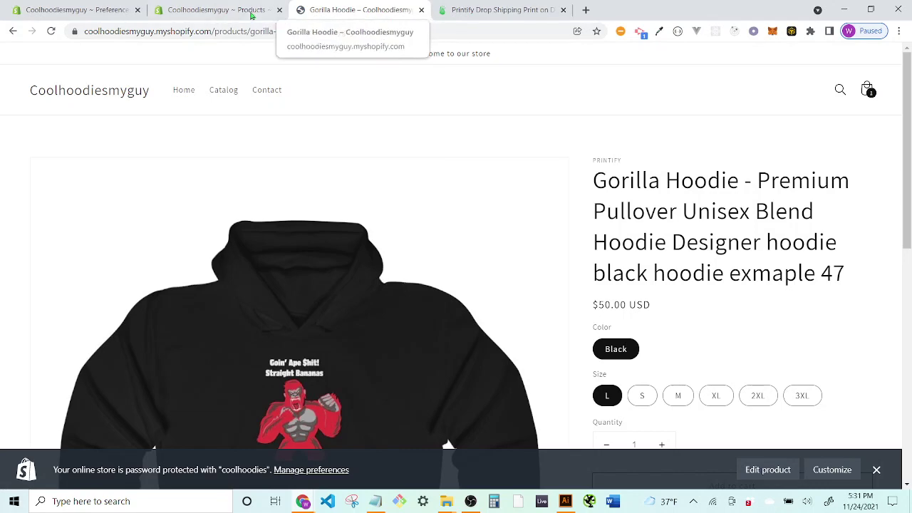
# Give the hoodie's product image the alt text 'gangsta hoodie' and close the media viewer.
pyautogui.click(214, 10)
pyautogui.scroll(-20, 720, 325)
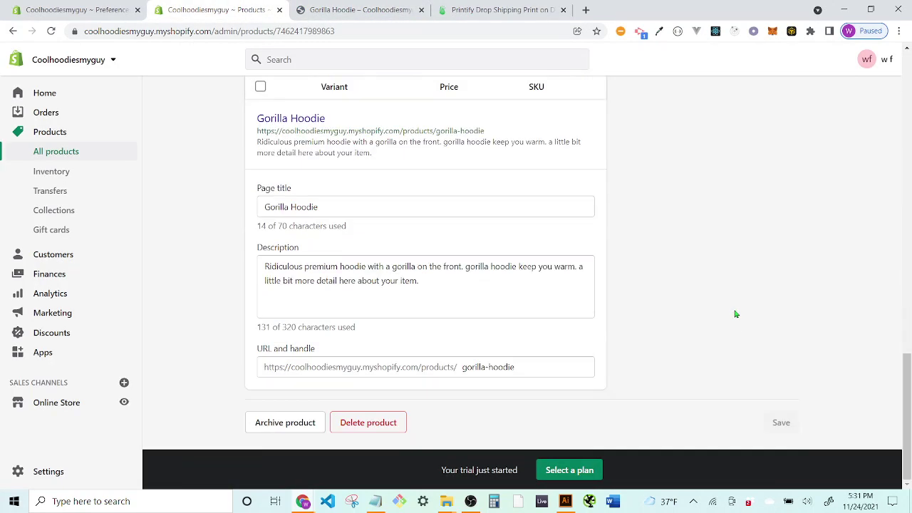
pyautogui.scroll(15, 735, 313)
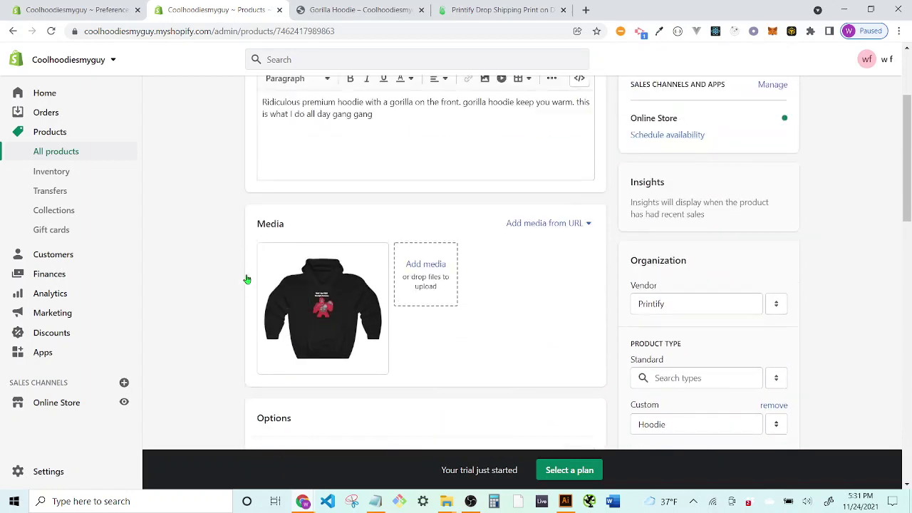
pyautogui.scroll(-3, 221, 301)
pyautogui.click(319, 244)
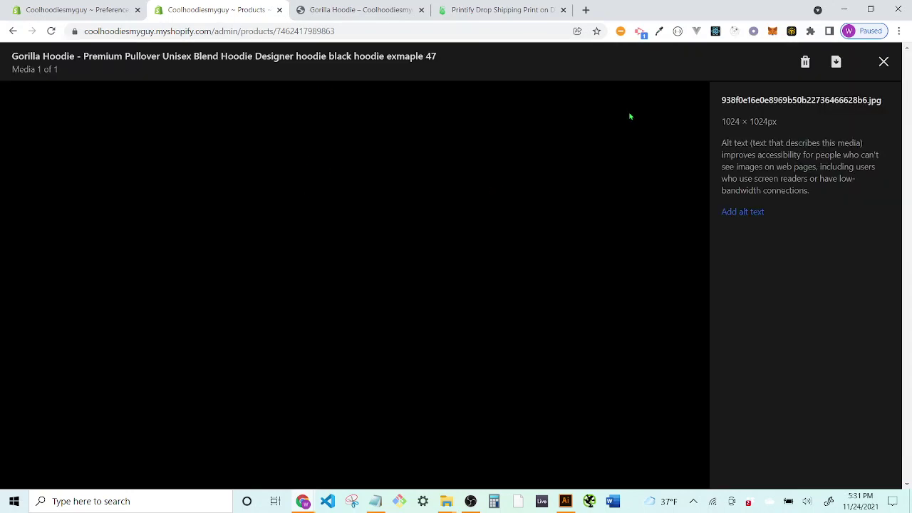
pyautogui.click(755, 211)
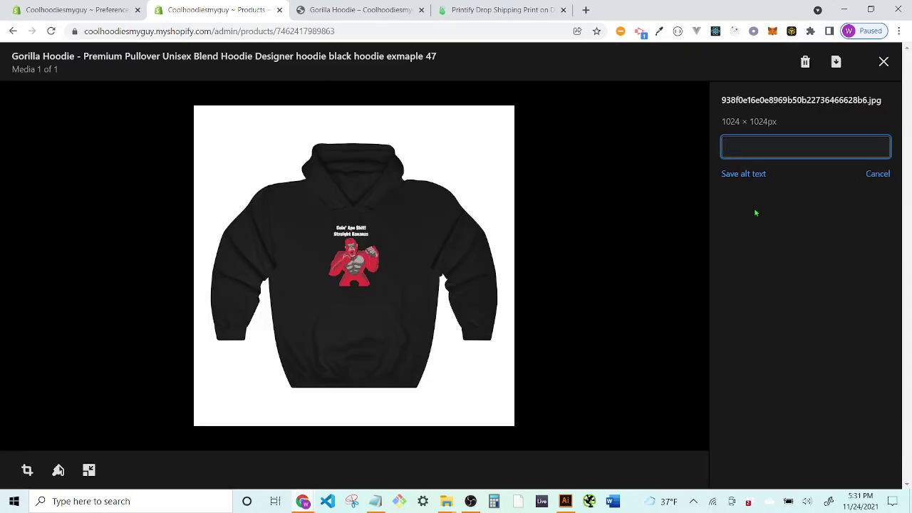
pyautogui.write('gangsta hoodie')
pyautogui.press('Return')
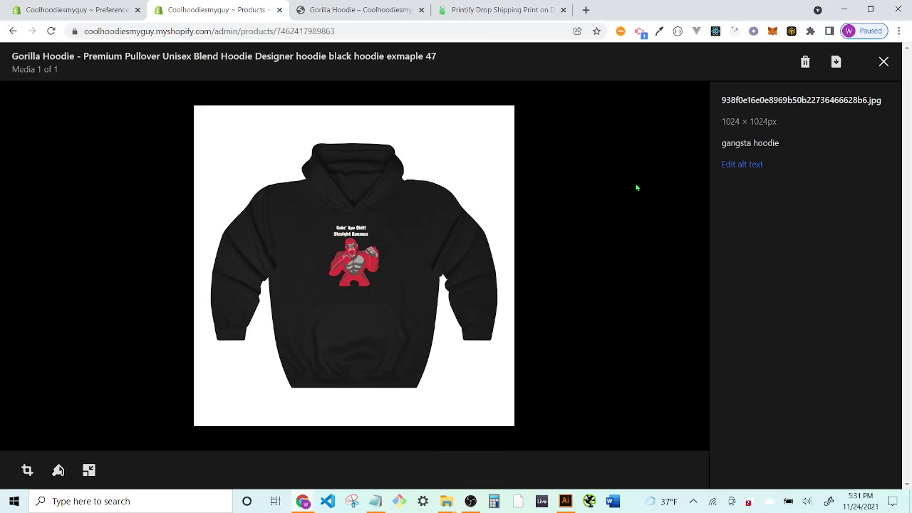
pyautogui.click(883, 62)
pyautogui.scroll(-5, 509, 265)
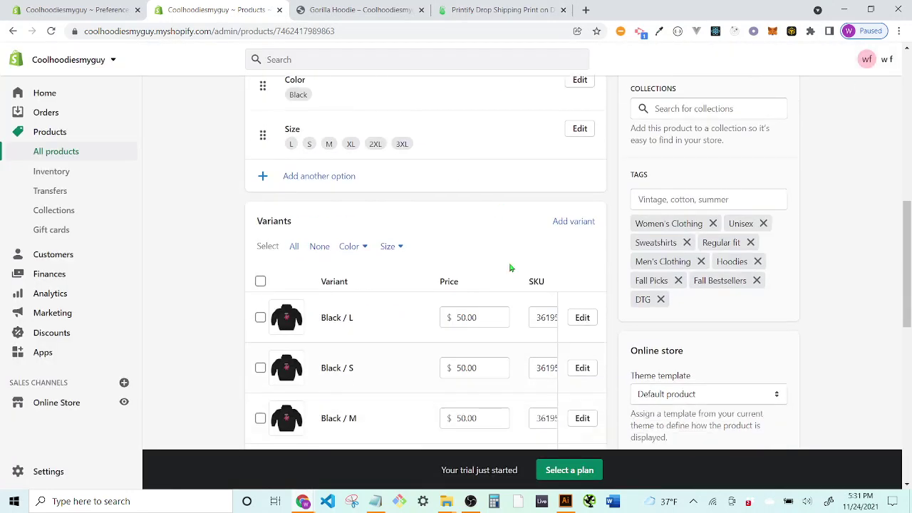
pyautogui.scroll(-7, 739, 256)
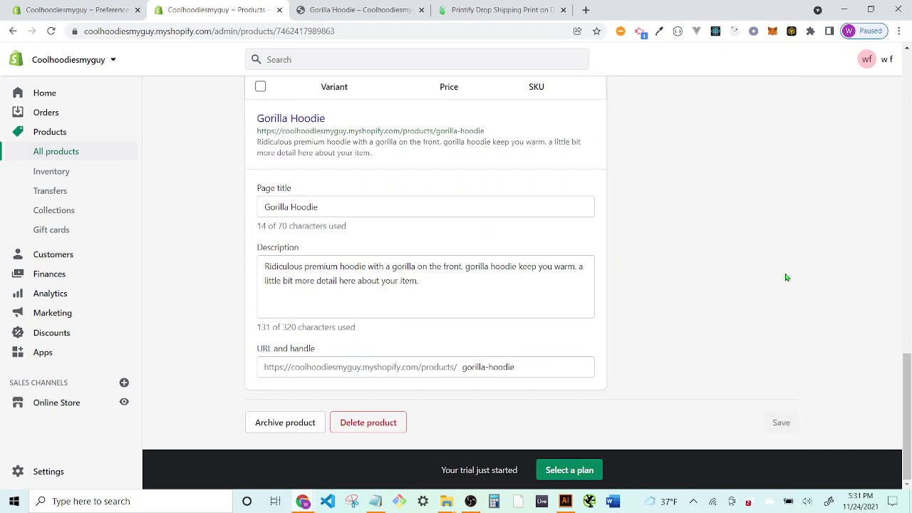
pyautogui.scroll(12, 786, 277)
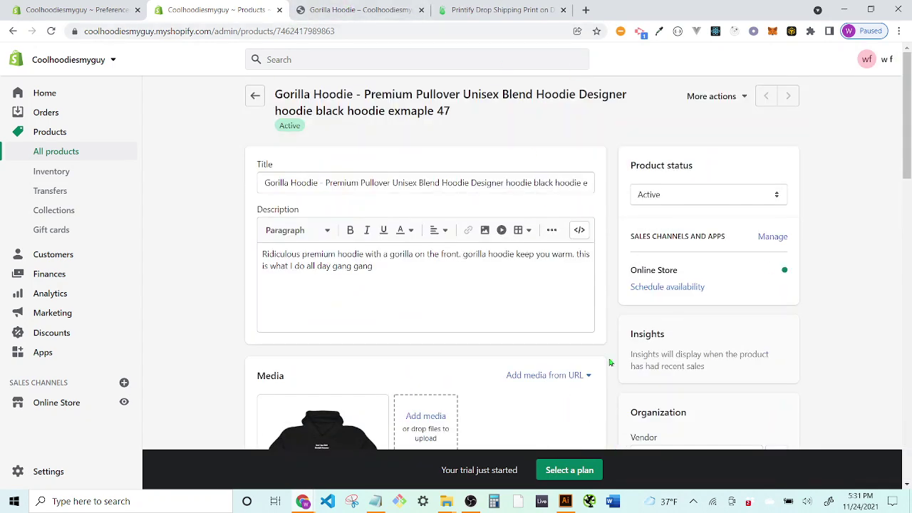